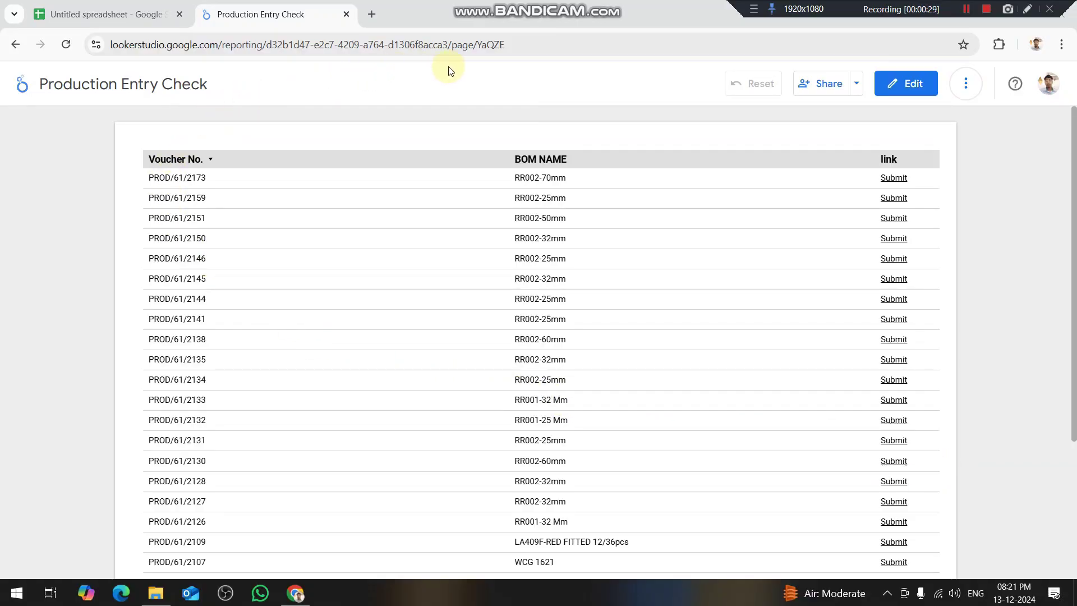
Open the submit link for the report's first RR002-70mm entry and submit the form with remark "This was done by mistake and i corrected it"
click(893, 178)
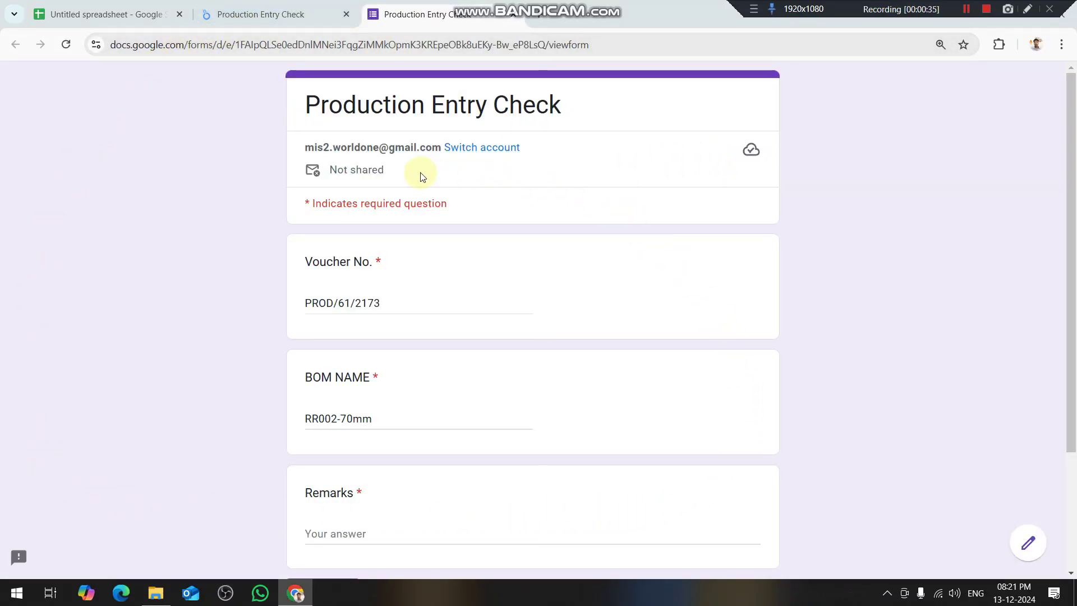
scroll(421, 172, down, 3)
click(382, 398)
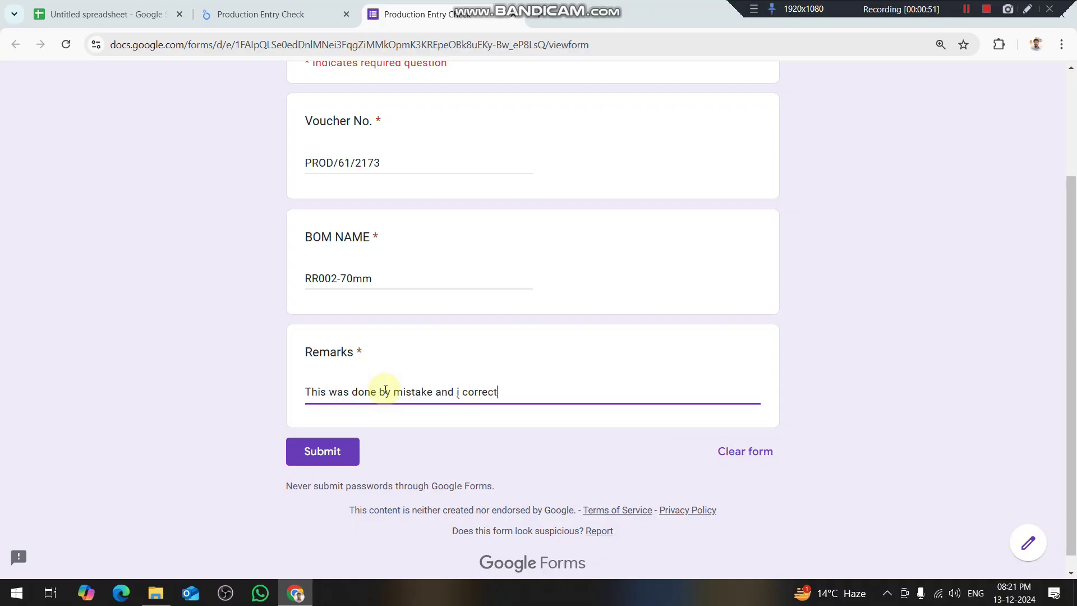
text(it)
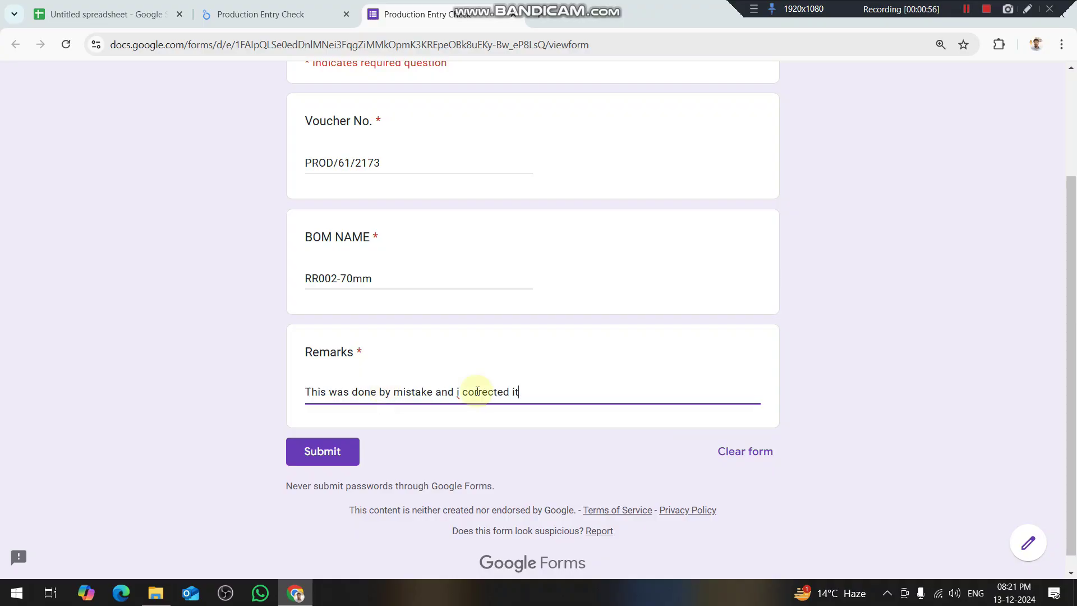
click(330, 451)
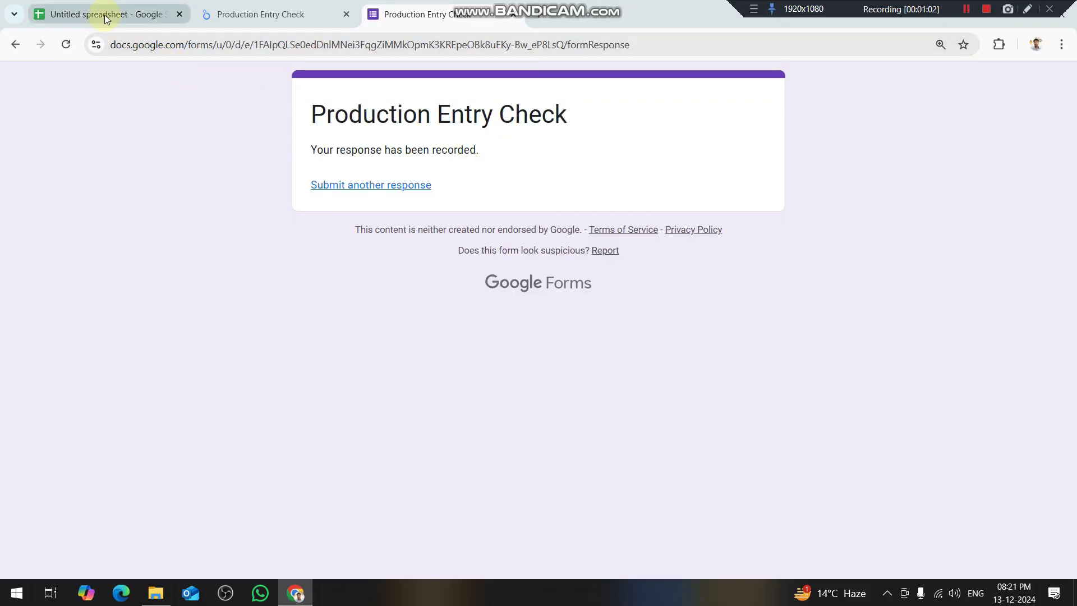
Examine the submitted remark, timestamp and prefilled links in the Form Responses 2 sheet of the spreadsheet
click(39, 14)
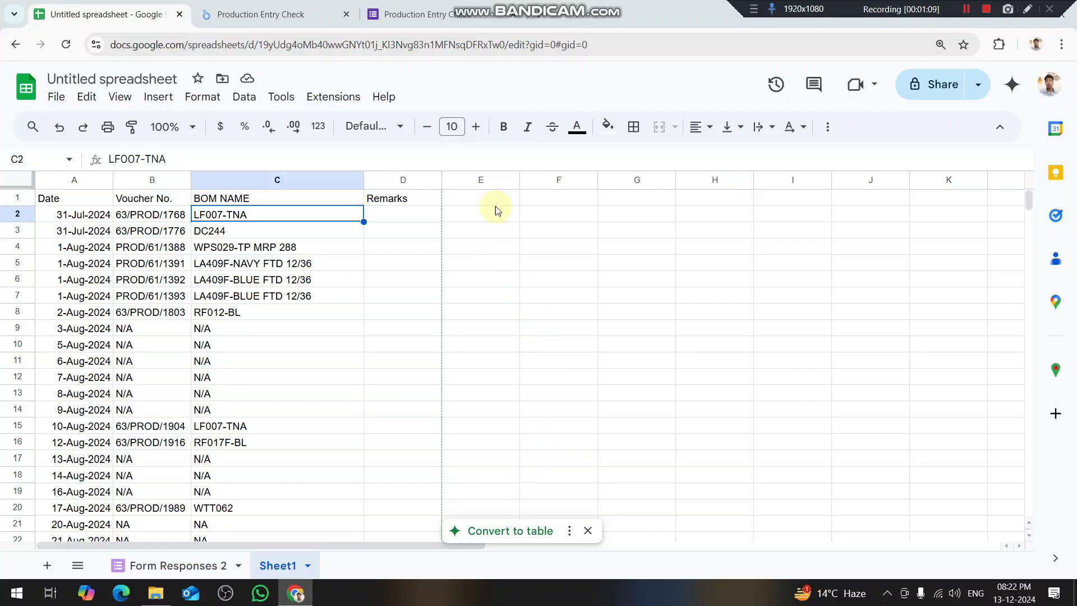
click(279, 18)
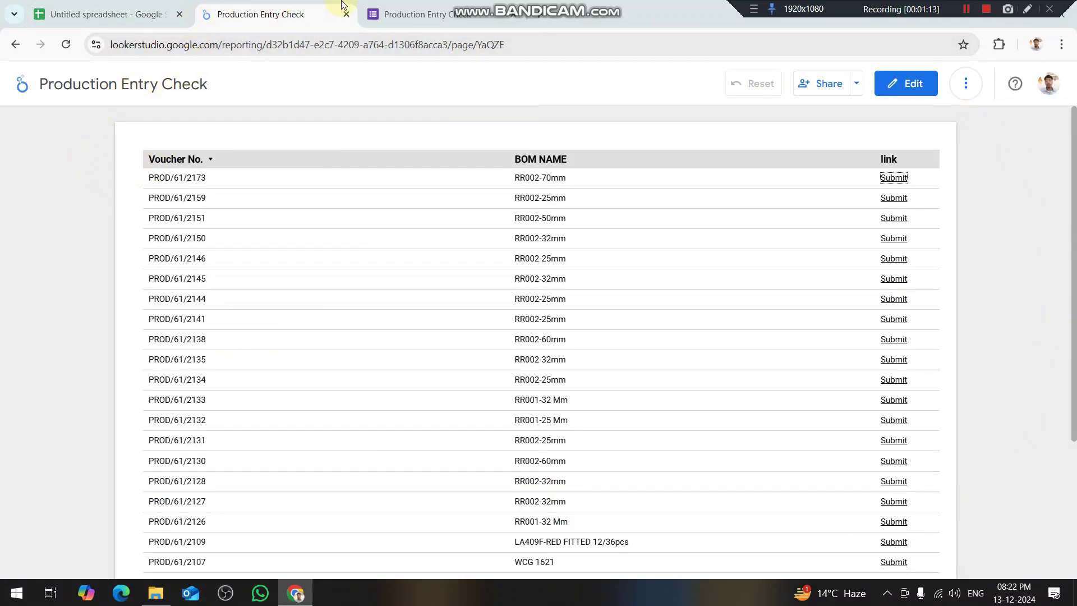
click(118, 14)
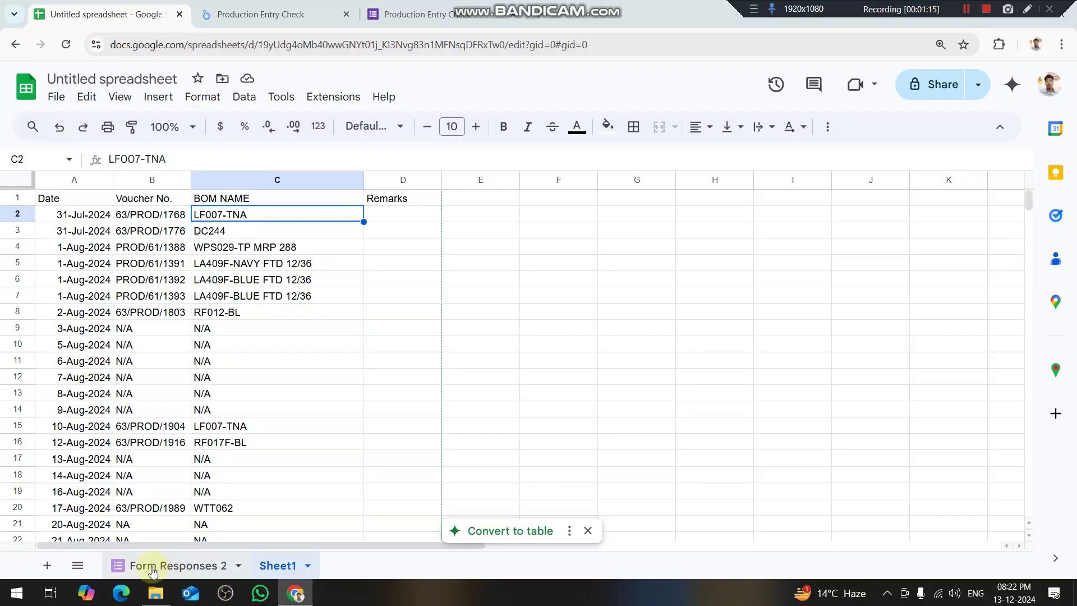
click(202, 571)
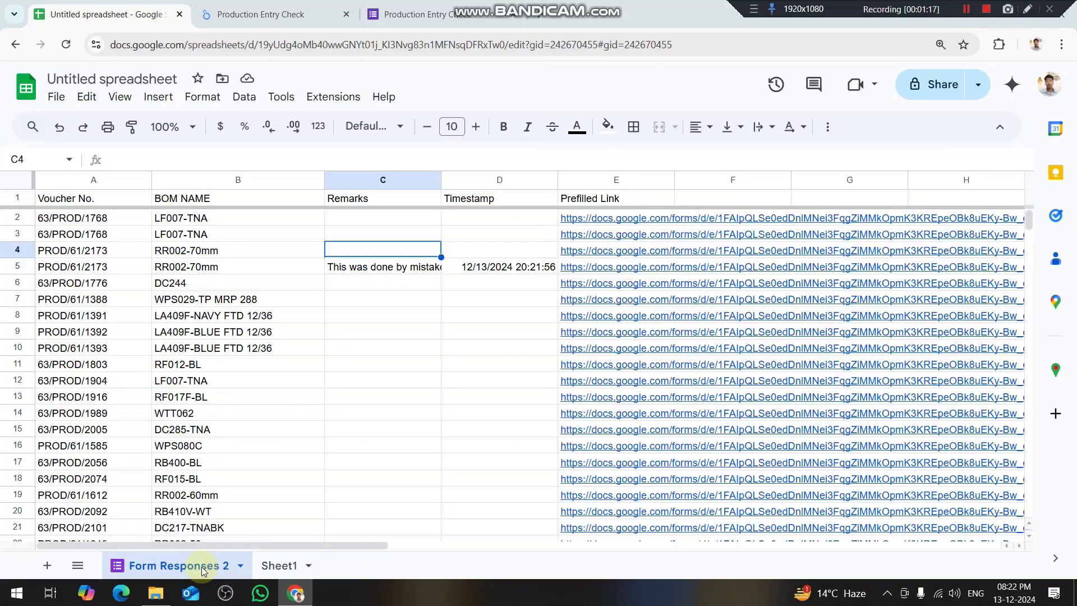
click(392, 269)
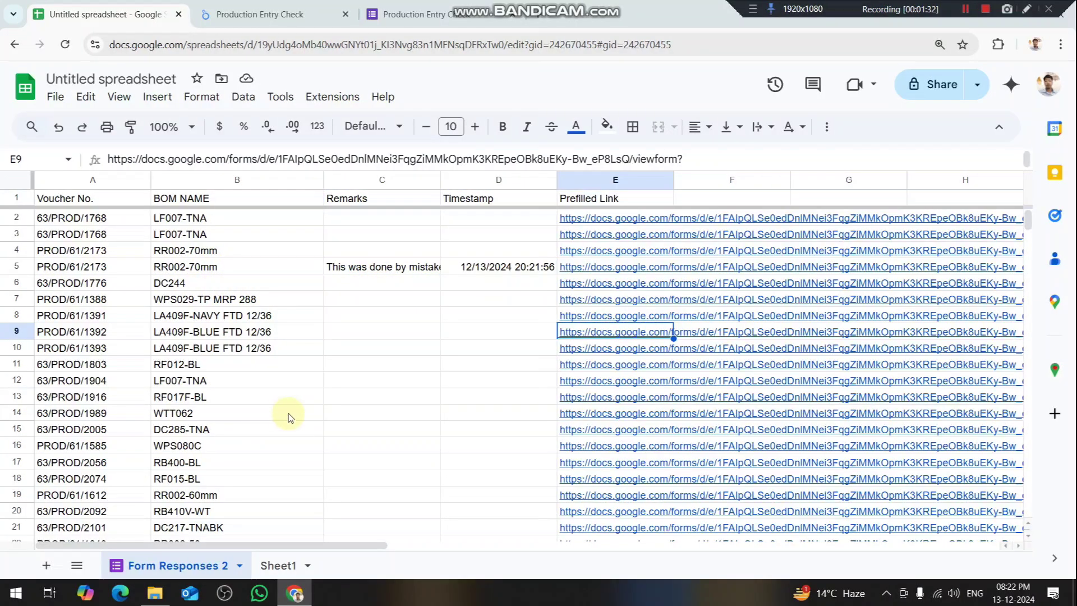
mouse_move(609, 213)
click(204, 202)
click(226, 287)
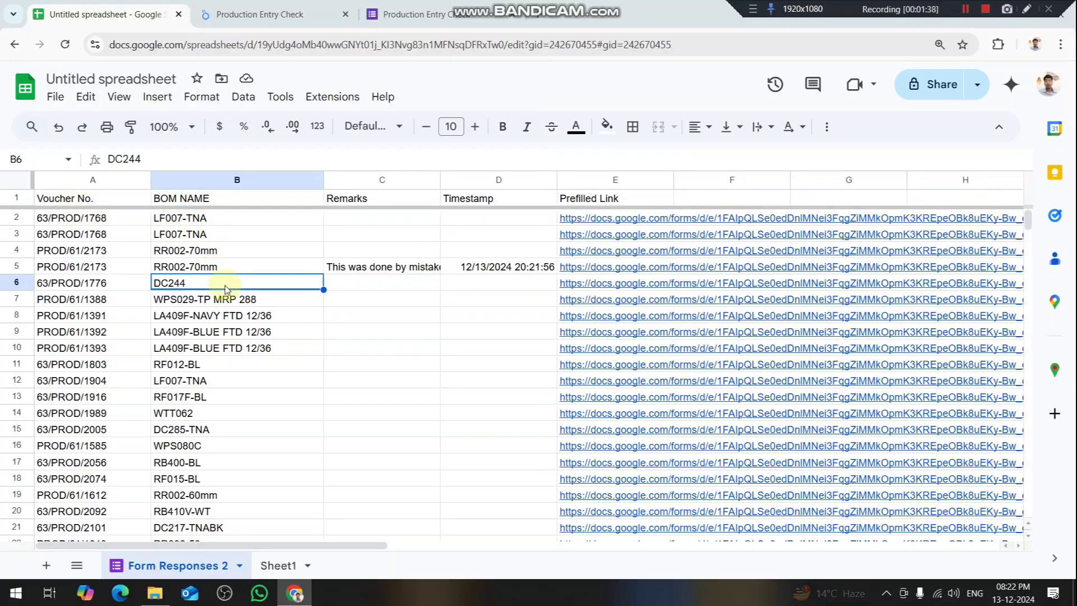
Duplicate the last entry's voucher number and BOM name (DC248) from row 156 into row 157, and check its prefilled link
scroll(226, 289, down, 20)
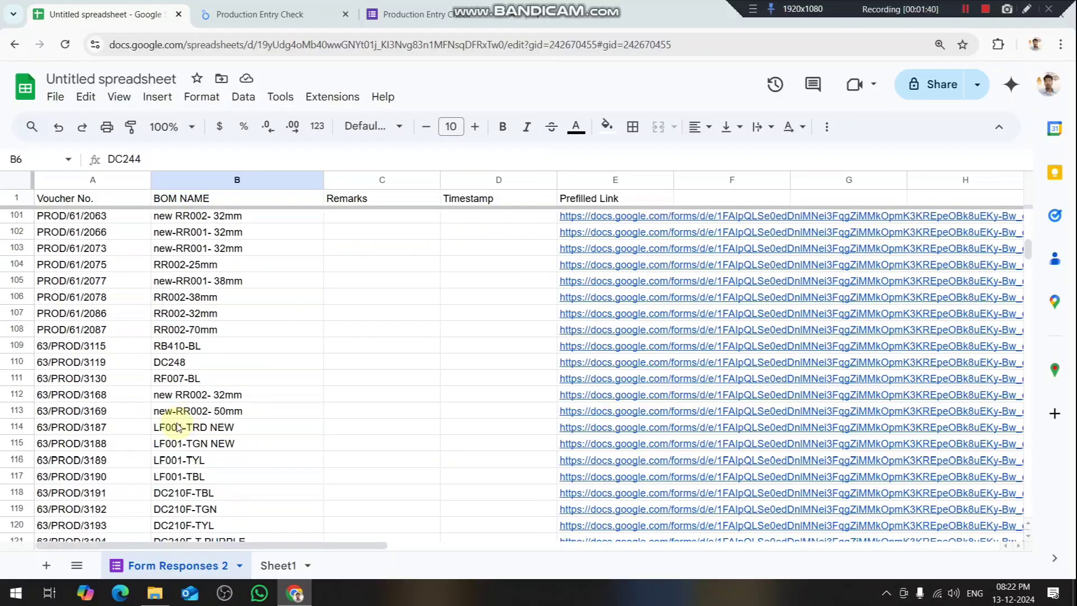
scroll(177, 427, down, 15)
drag(89, 339, 200, 344)
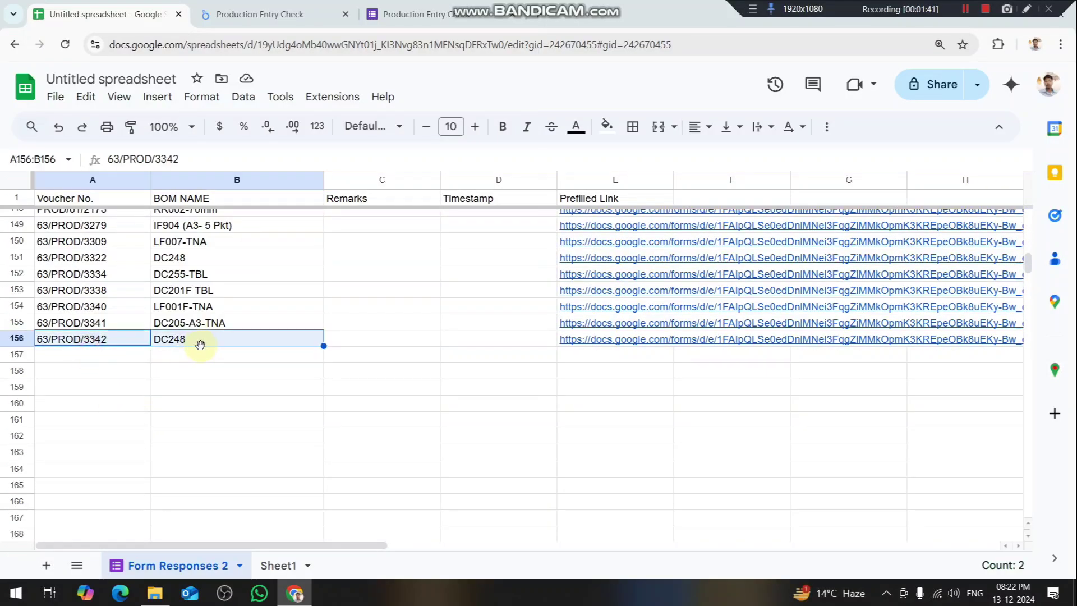
key(ctrl+c)
click(87, 359)
key(ctrl+v)
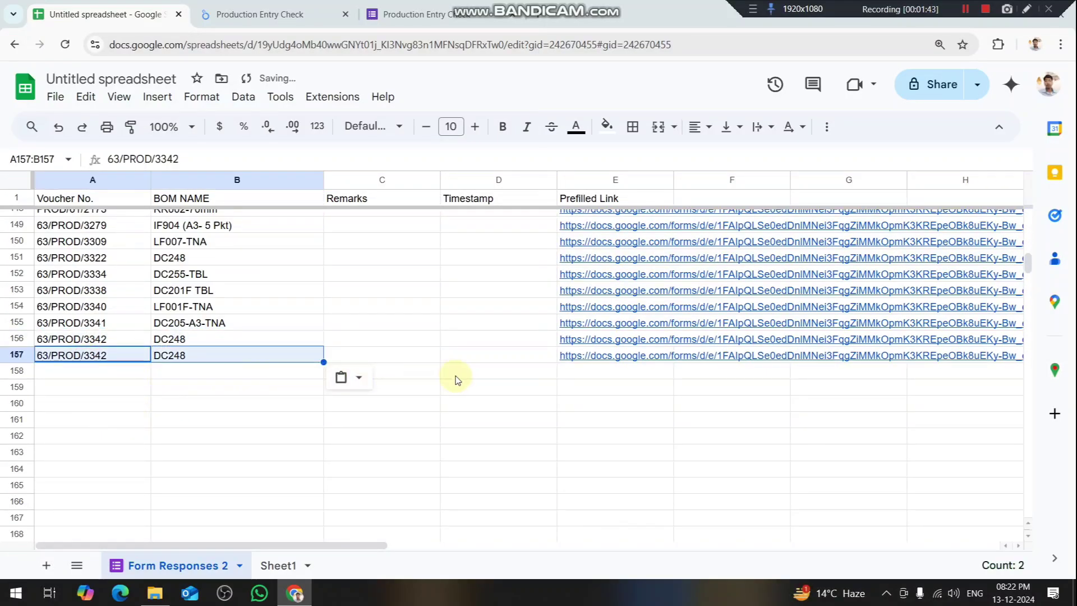
mouse_move(619, 358)
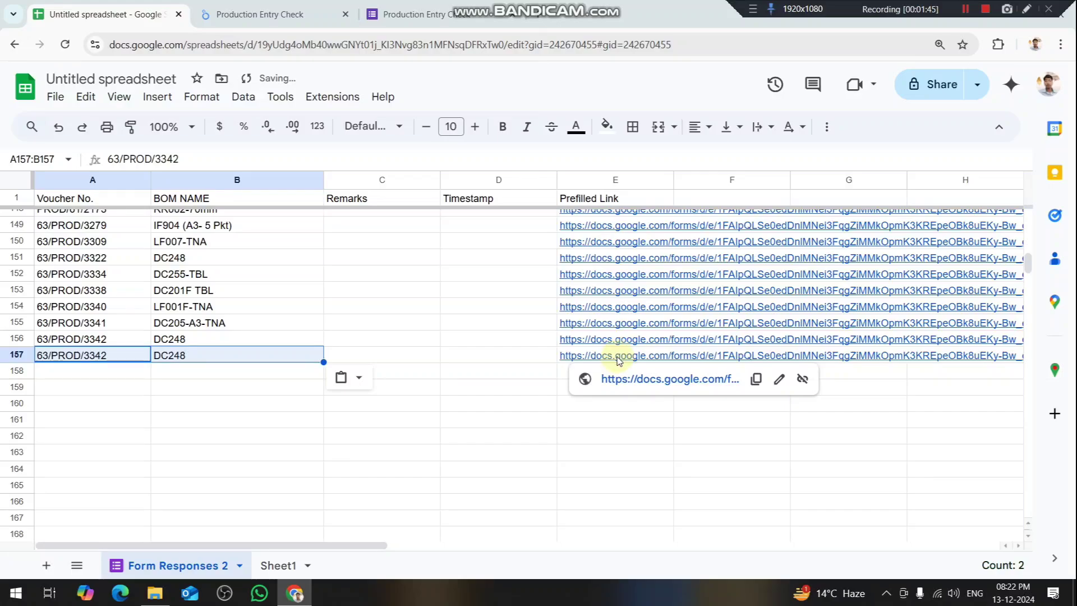
click(353, 324)
scroll(375, 371, up, 20)
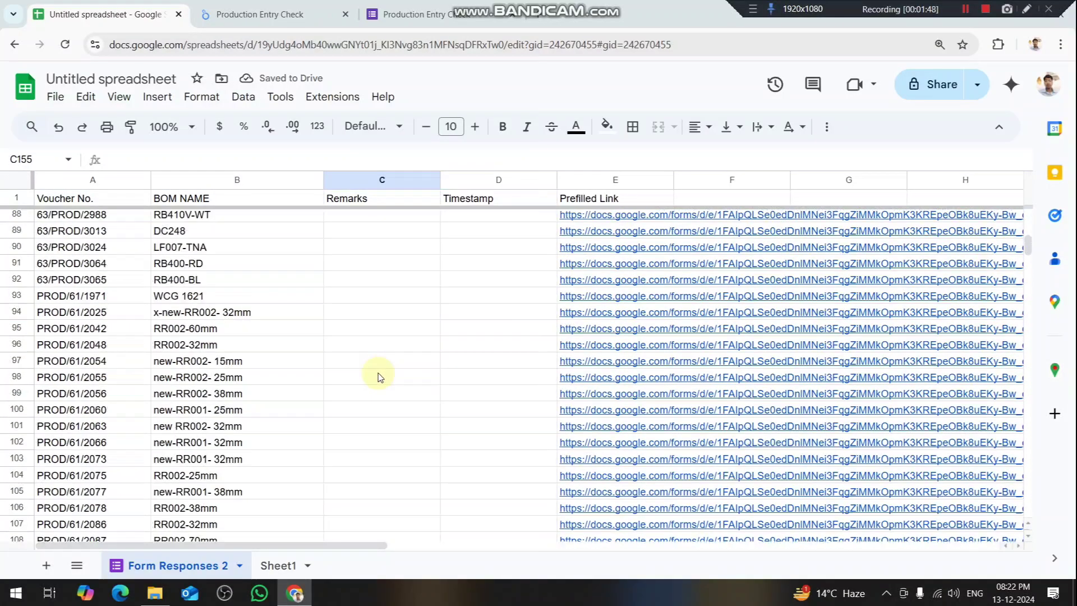
scroll(379, 376, up, 20)
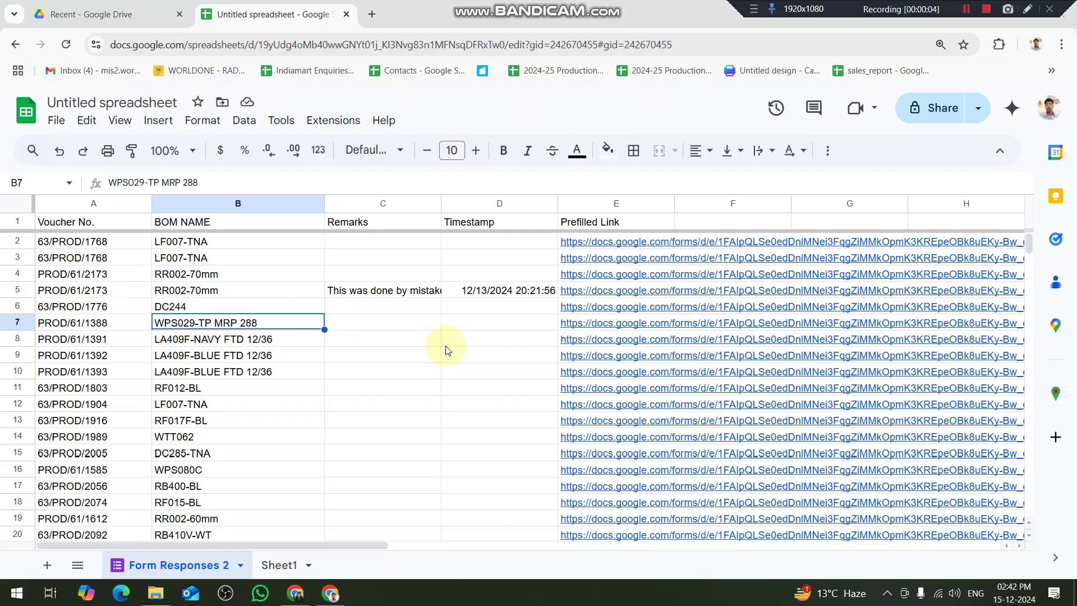
Create a new form linked to the spreadsheet
click(449, 342)
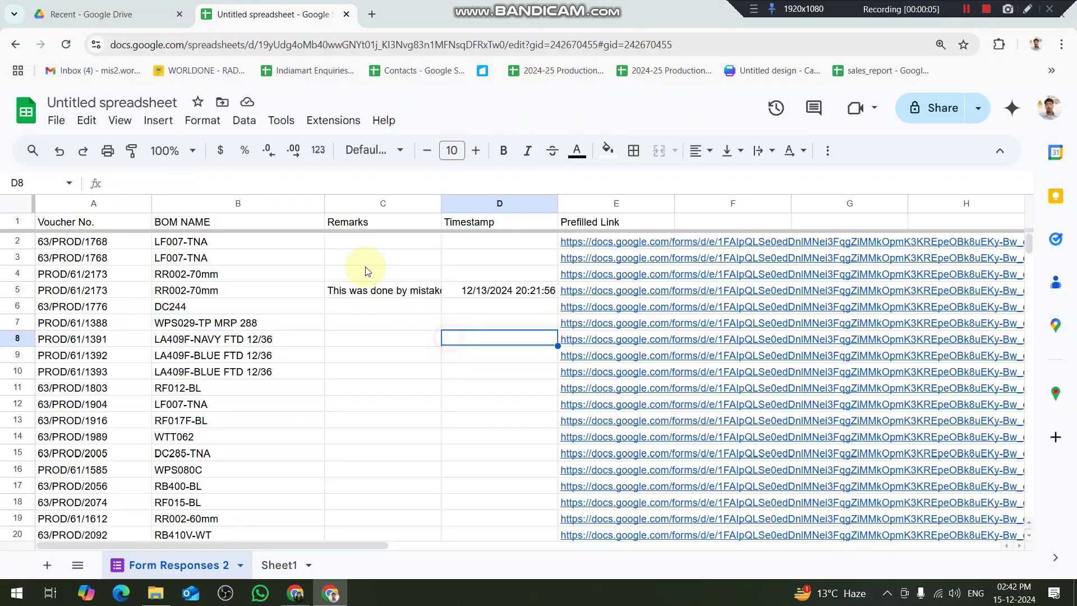
click(282, 123)
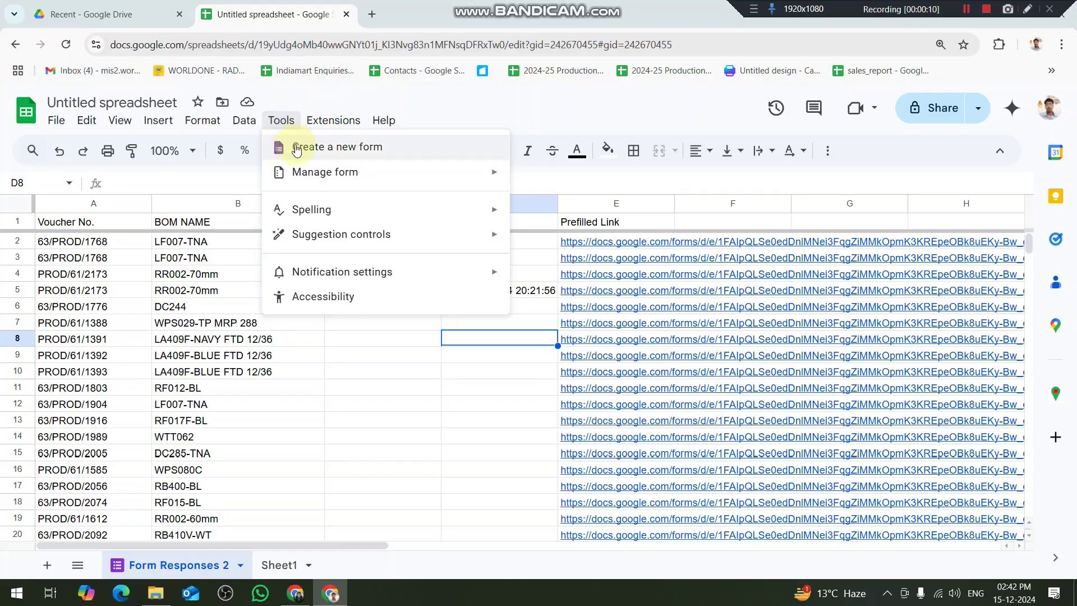
click(325, 155)
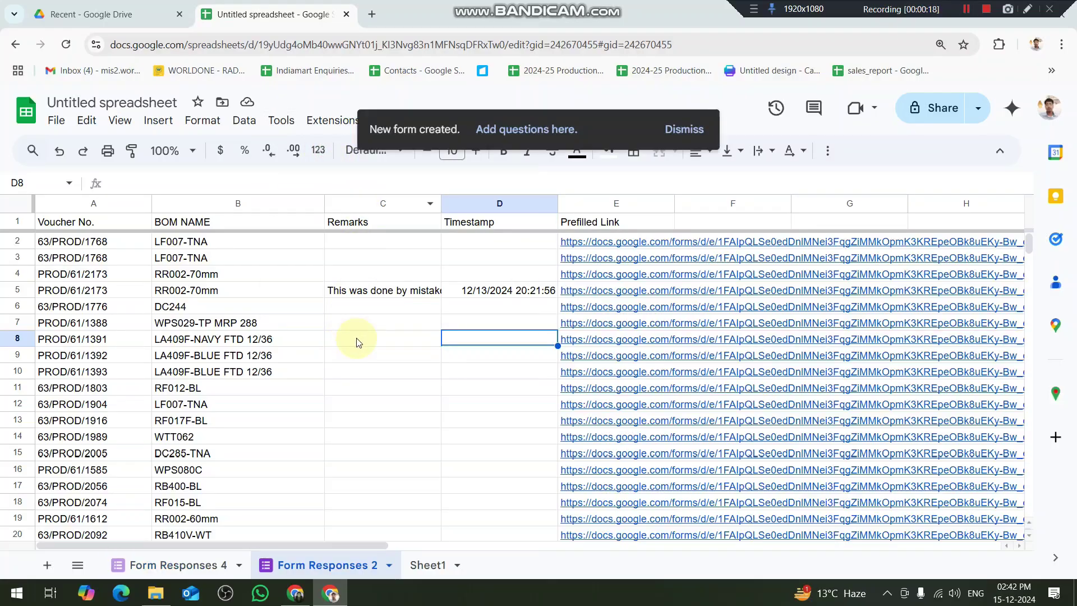
Open the Form Responses 4 sheet and revert its Form_Responses1 table to unformatted data
click(194, 567)
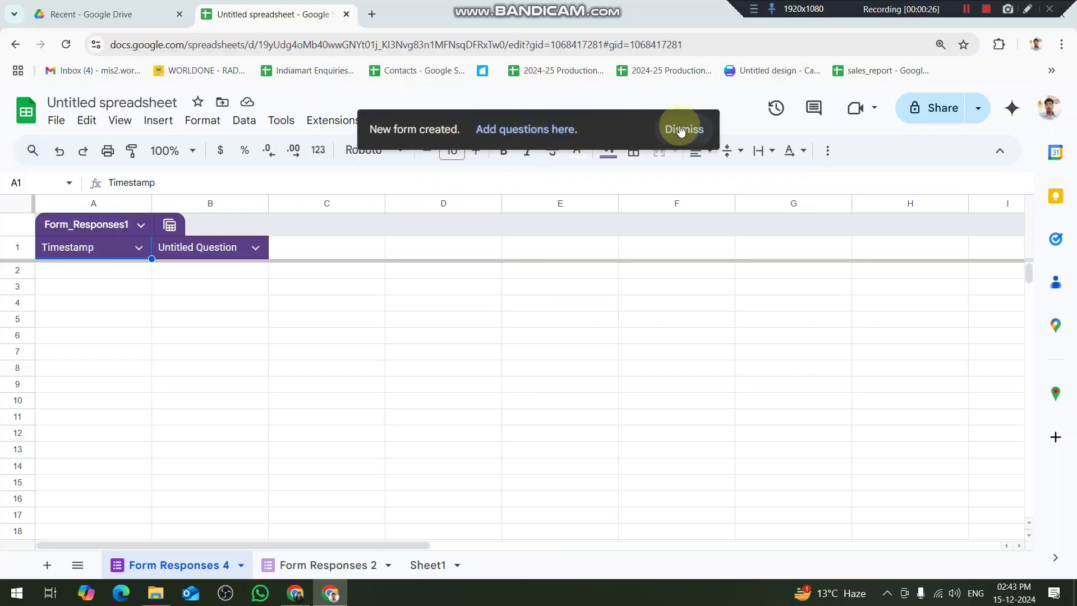
click(125, 224)
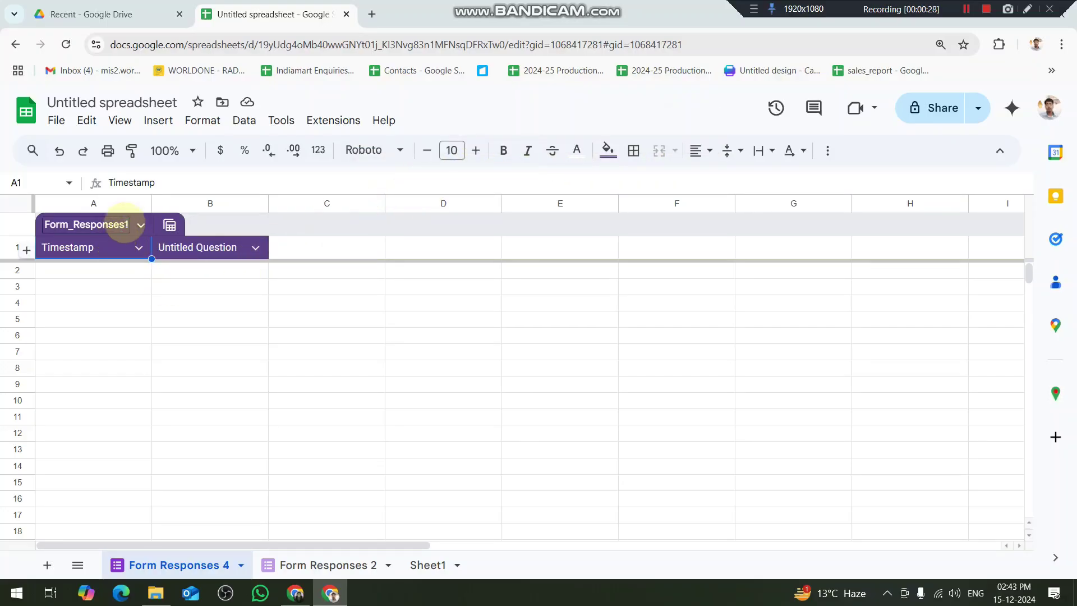
click(140, 225)
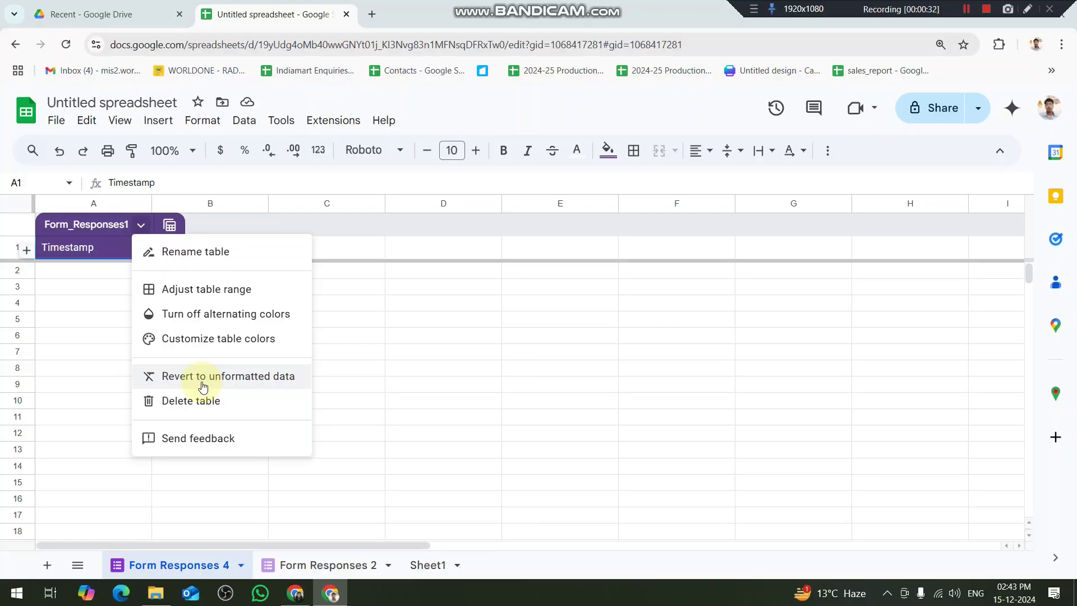
click(202, 386)
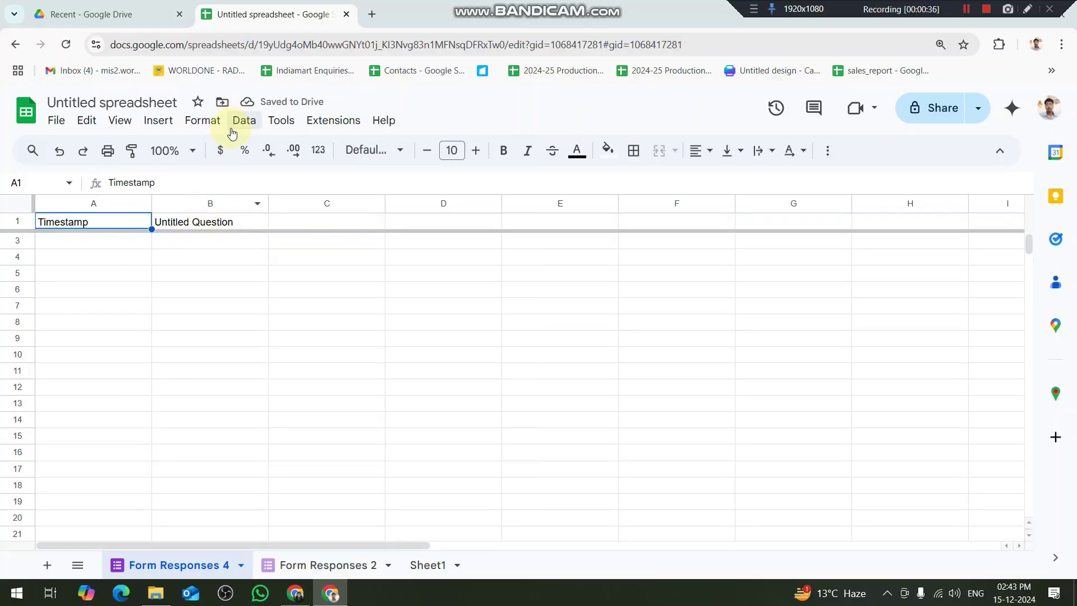
right_click(175, 558)
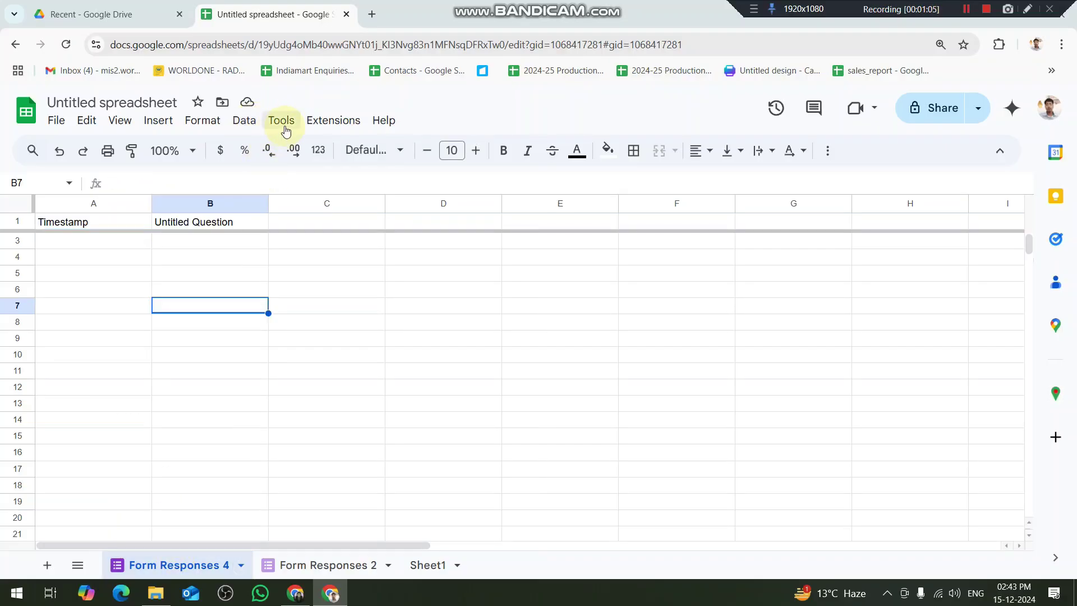
Open the form linked to the Form Responses 4 sheet for editing
click(283, 122)
mouse_move(289, 169)
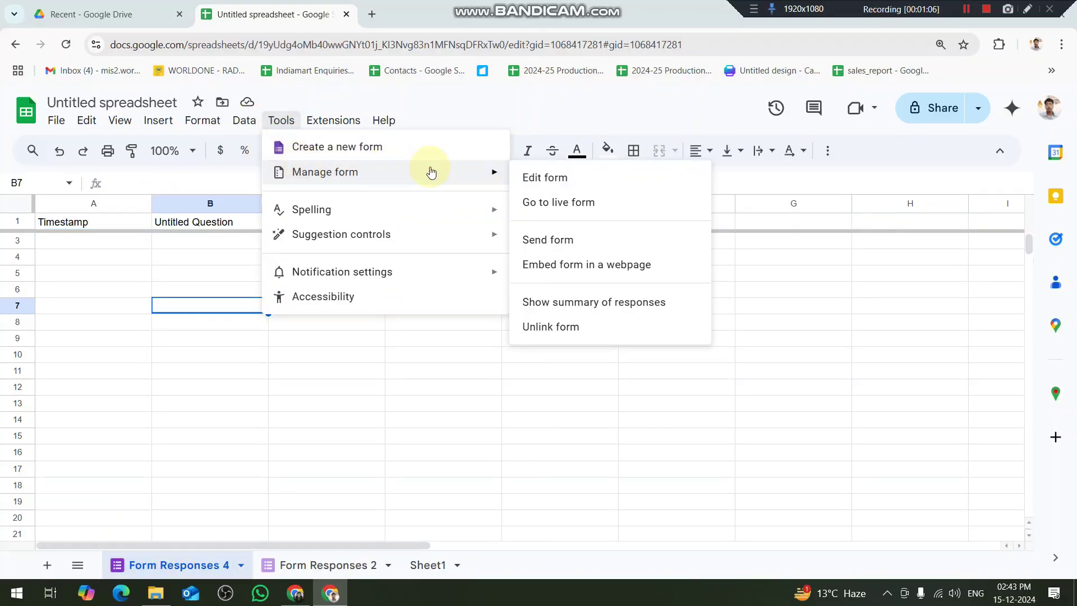
click(552, 177)
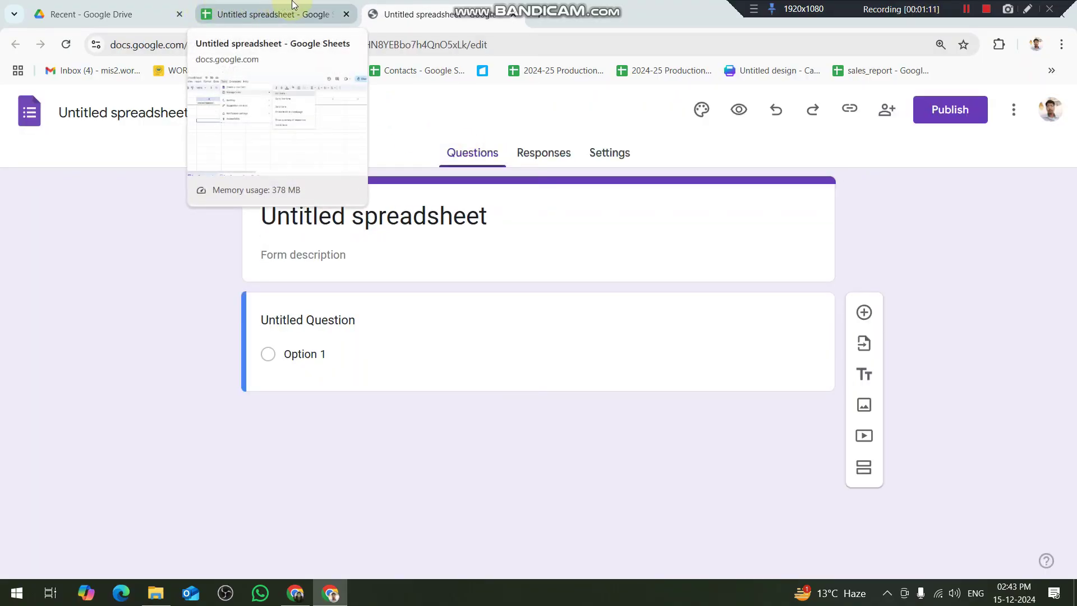
click(250, 12)
click(437, 13)
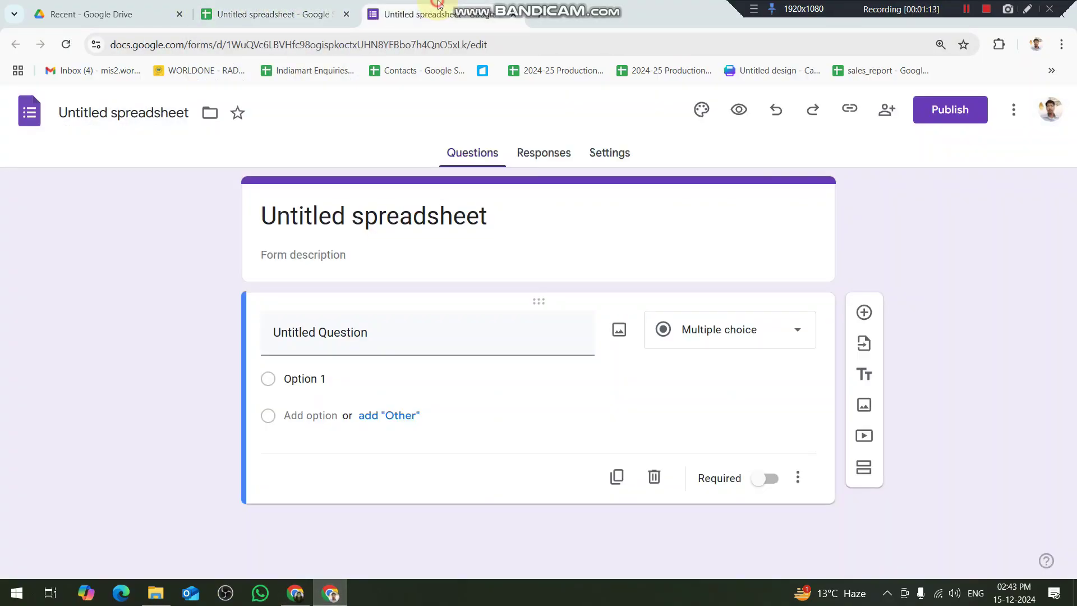
Copy the "Voucher No." header from Form Responses 2 into the form's first question title and make that question required
click(275, 12)
click(284, 567)
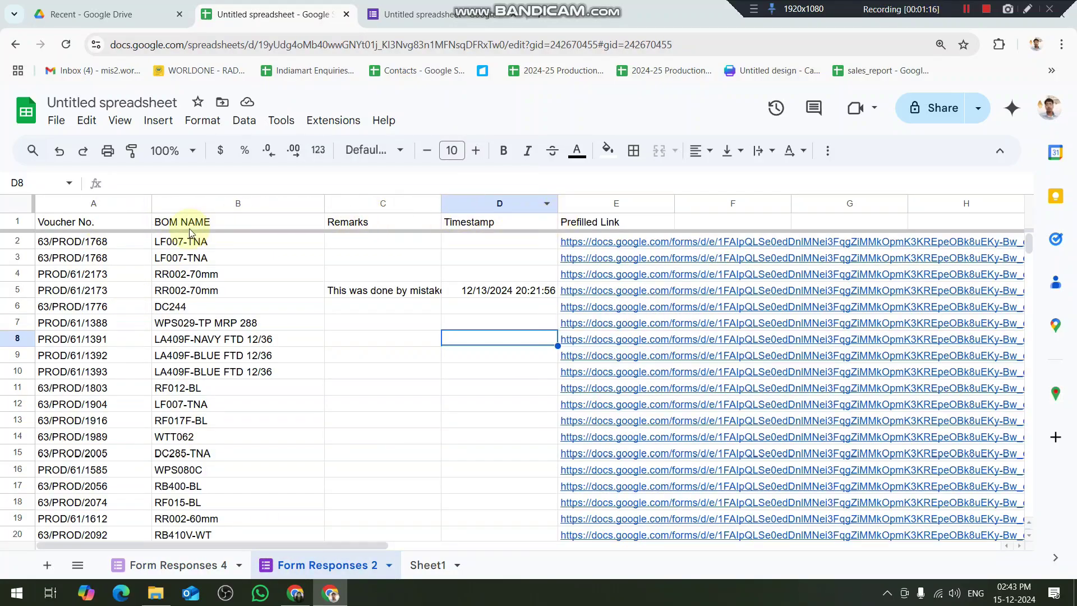
click(81, 217)
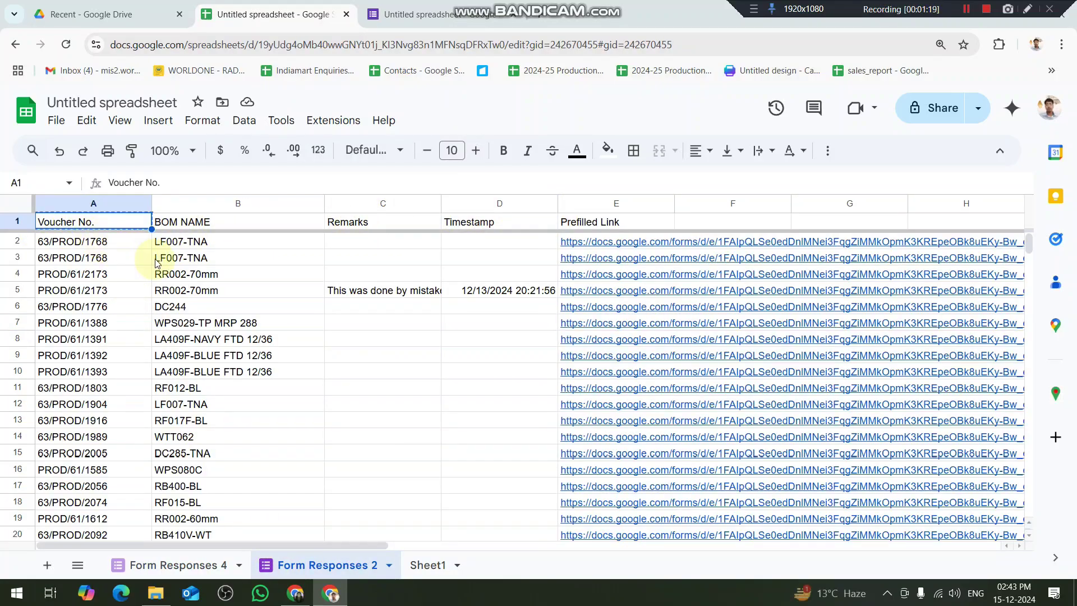
click(426, 14)
click(339, 343)
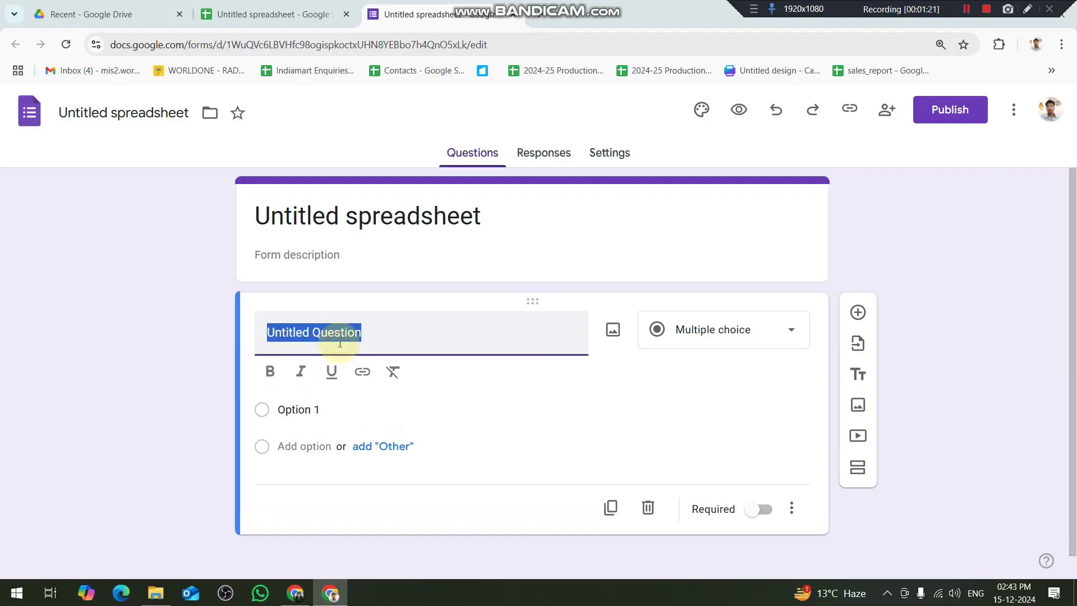
text(Voucher No.)
key(Tab)
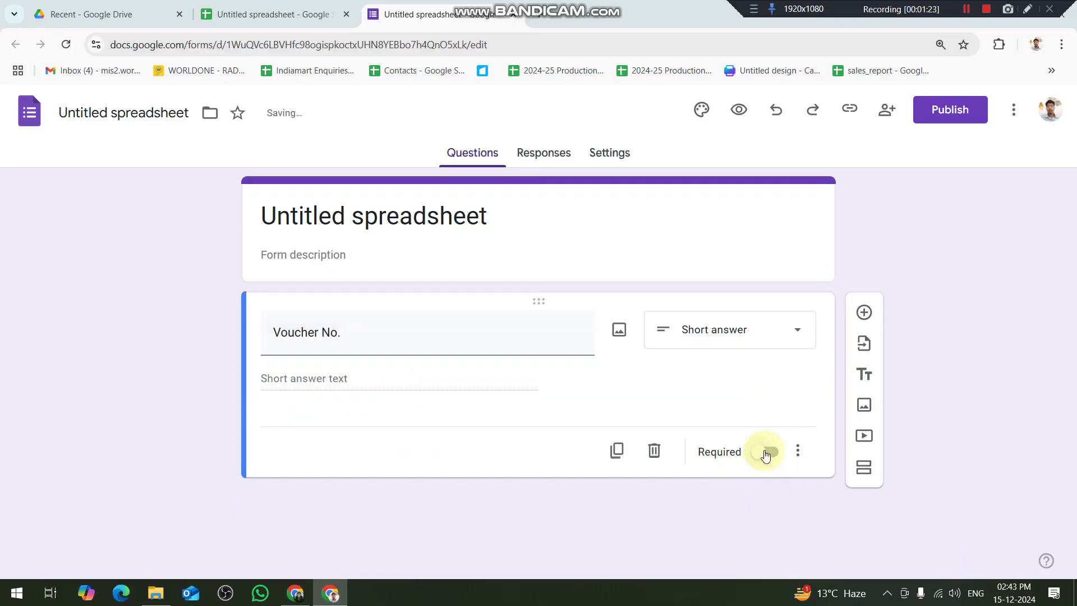
click(764, 450)
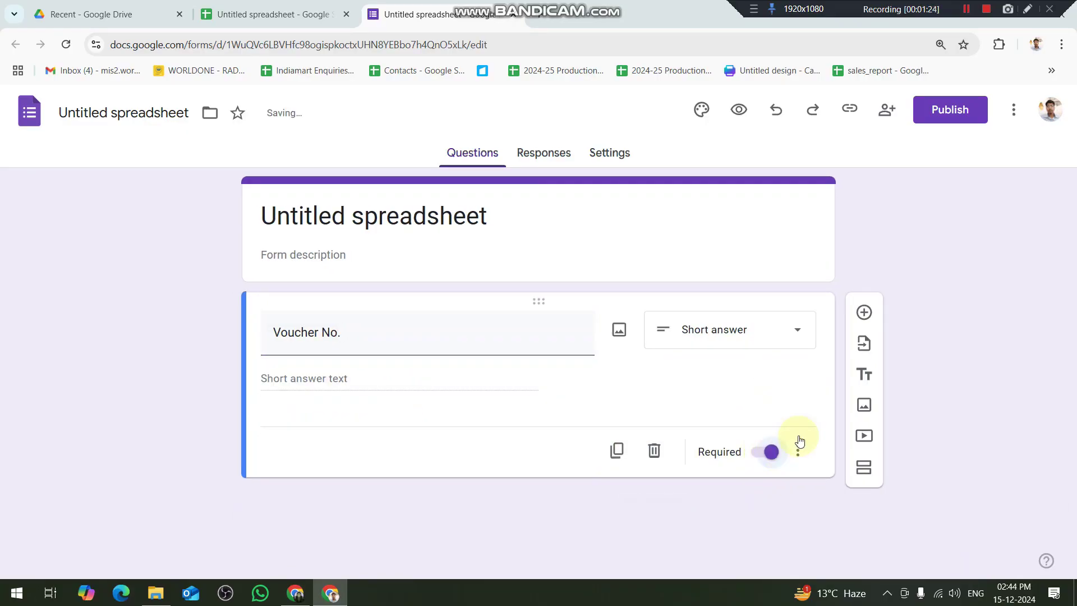
Add a second form question titled "BOM NAME", using the header in column B of Form Responses 2
click(869, 317)
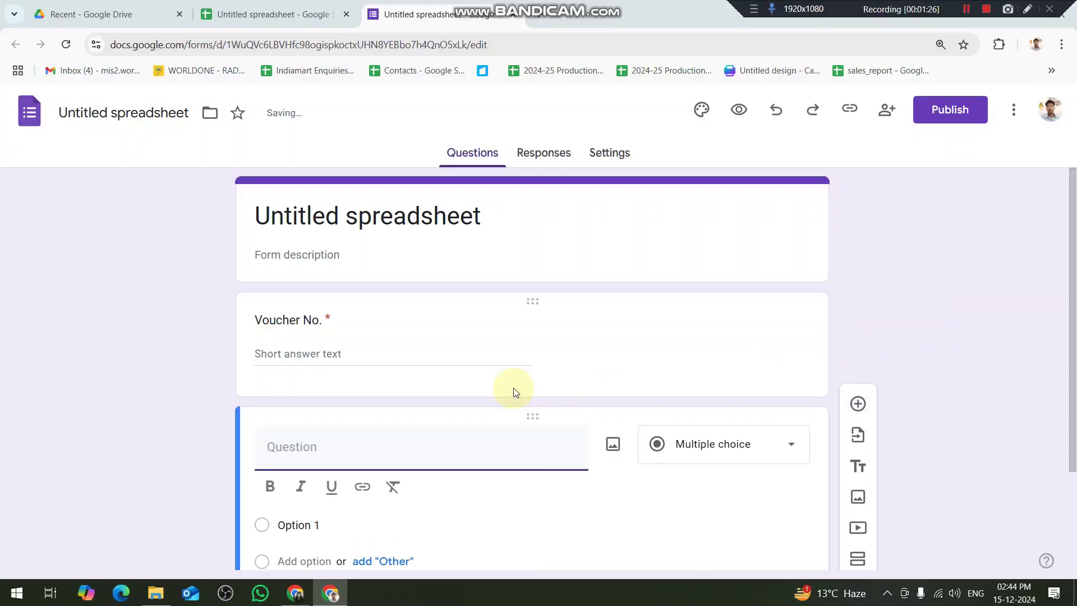
click(242, 6)
key(Right)
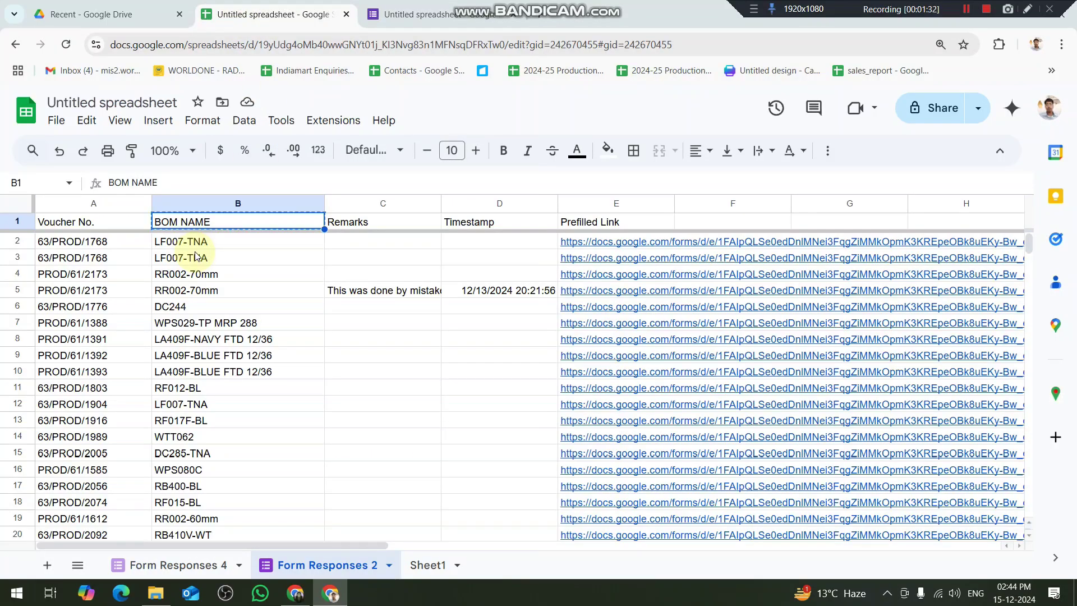
key(ctrl+Tab)
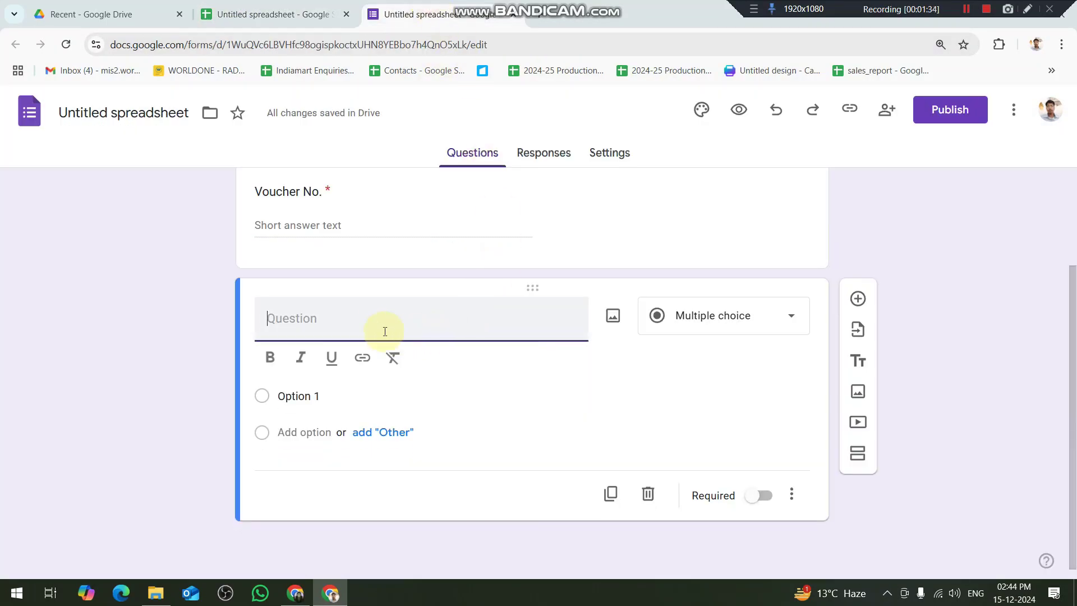
key(ctrl+v)
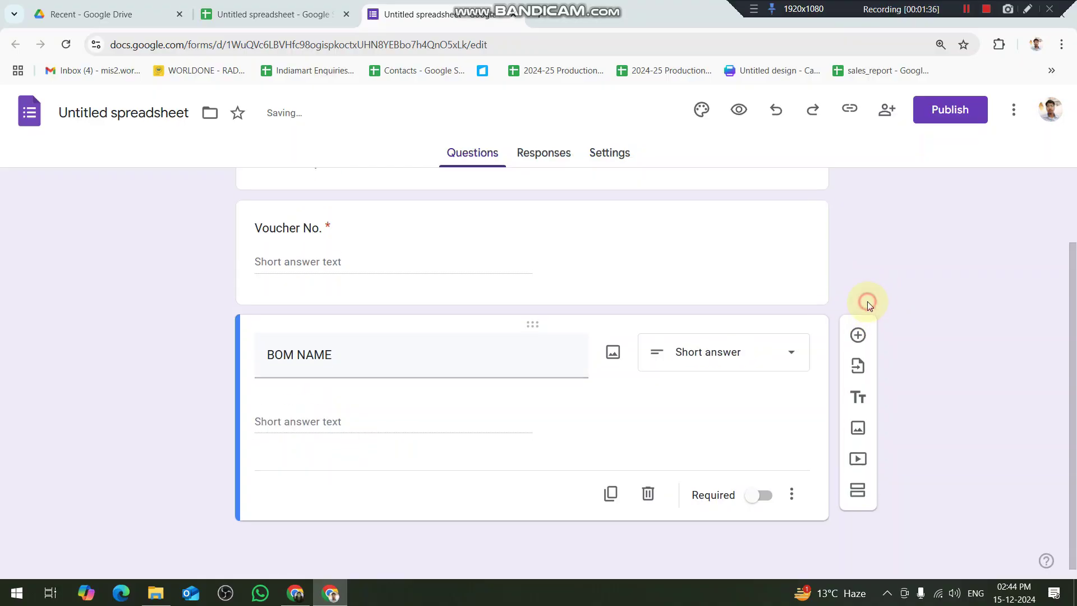
Add a third question to the form titled "Remarks"
click(858, 355)
click(239, 11)
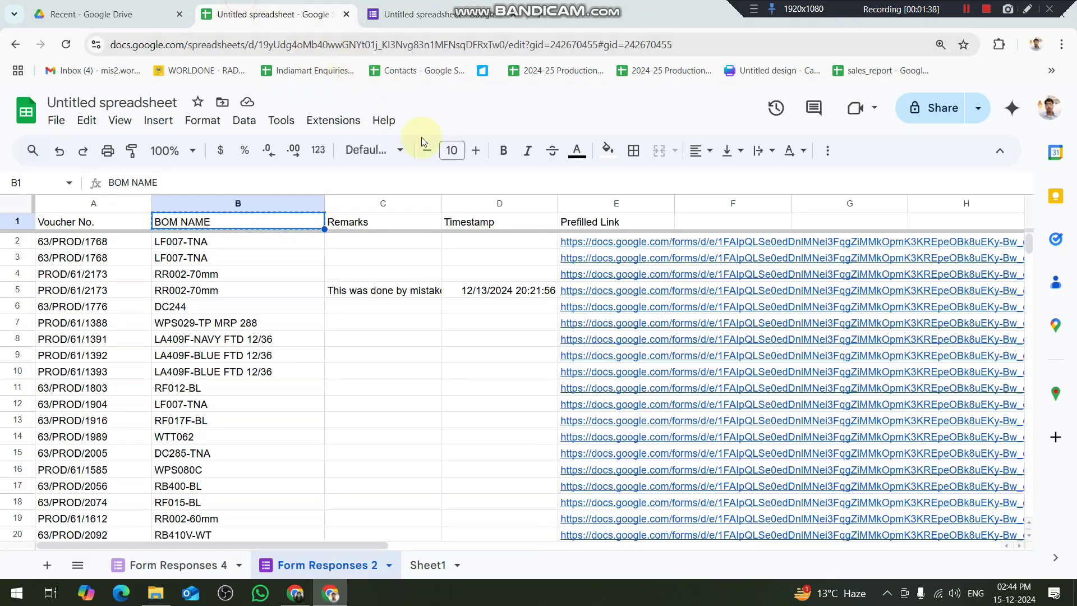
click(418, 14)
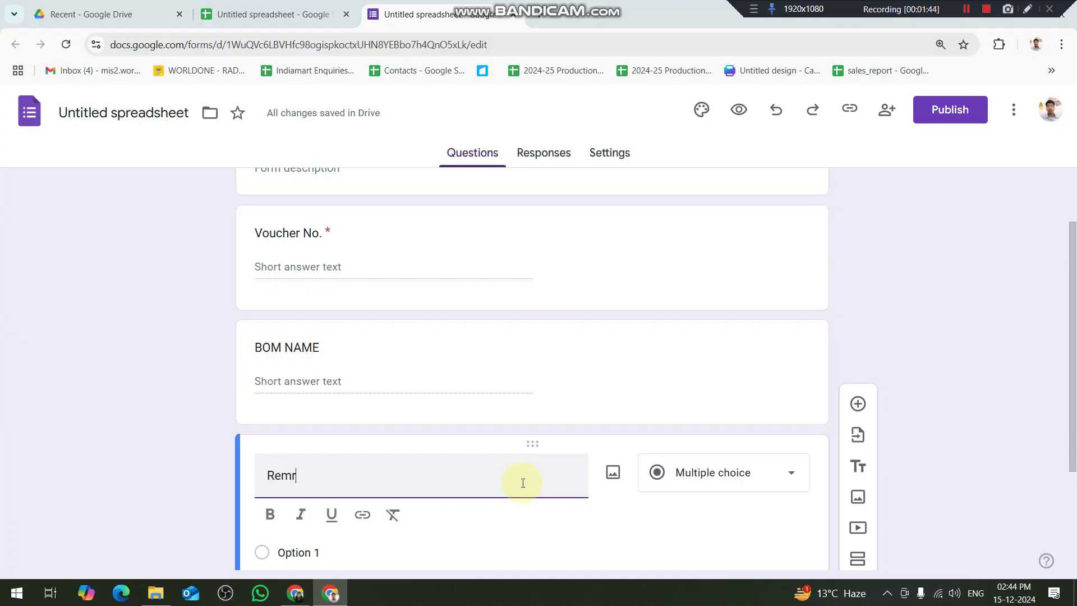
text(Remarks)
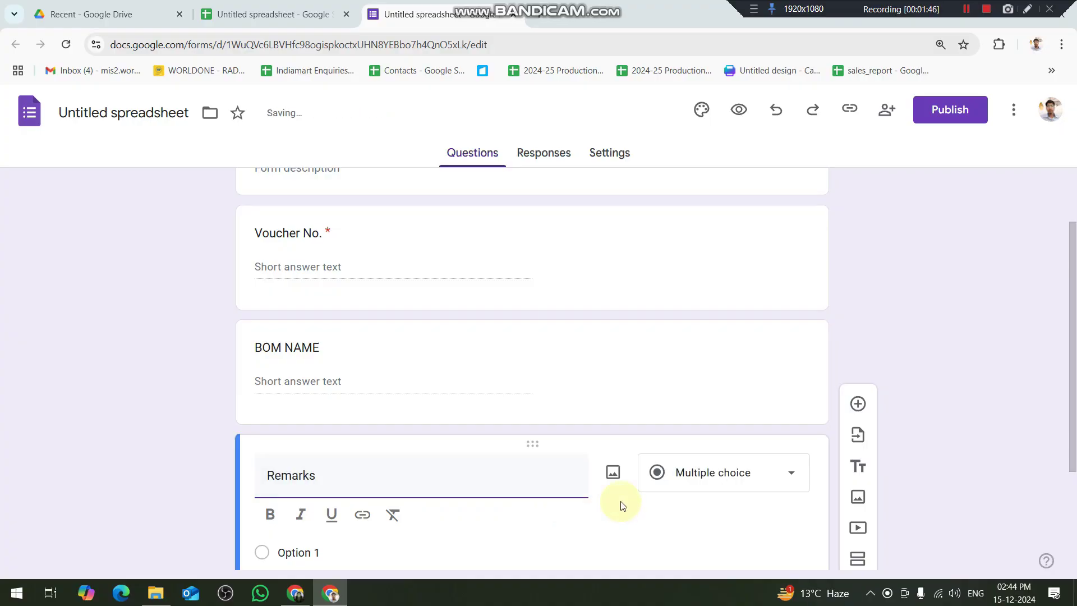
Make both the BOM NAME and Remarks questions required
click(774, 413)
click(764, 521)
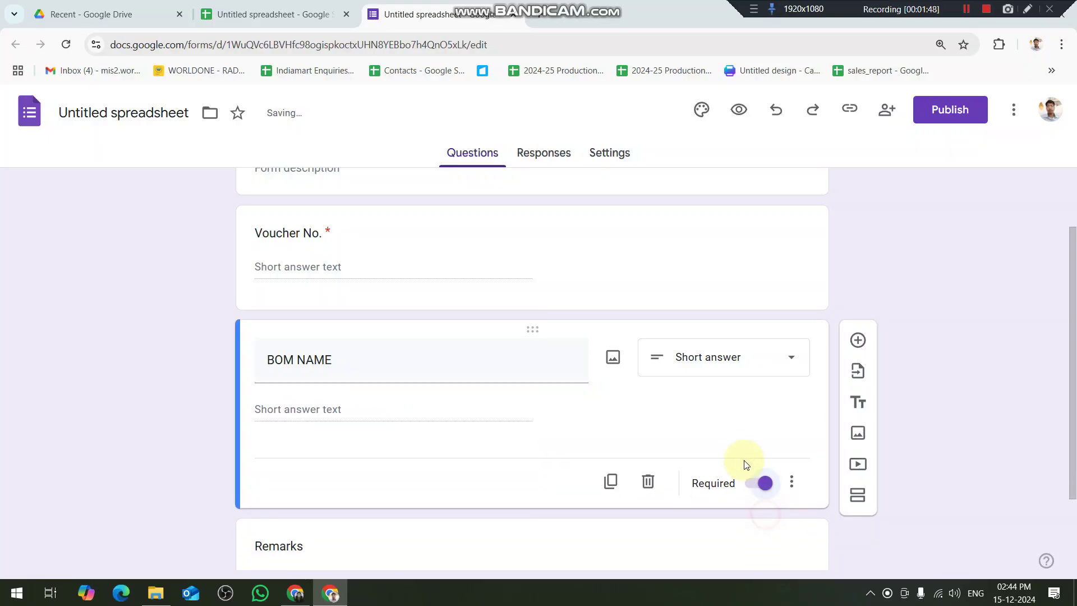
scroll(742, 464, down, 2)
click(740, 465)
click(764, 534)
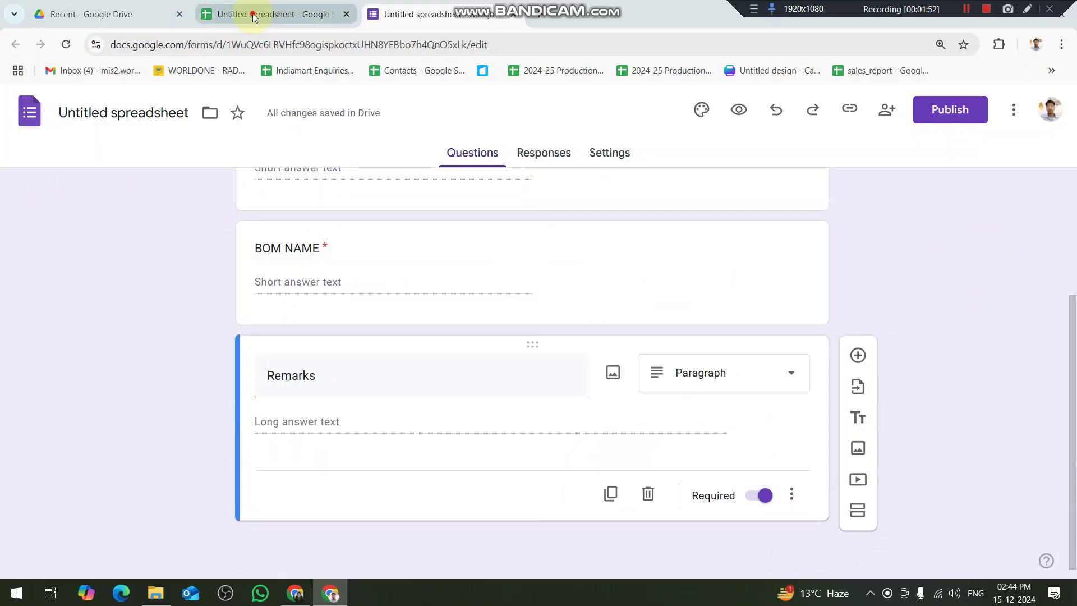
click(227, 15)
click(159, 6)
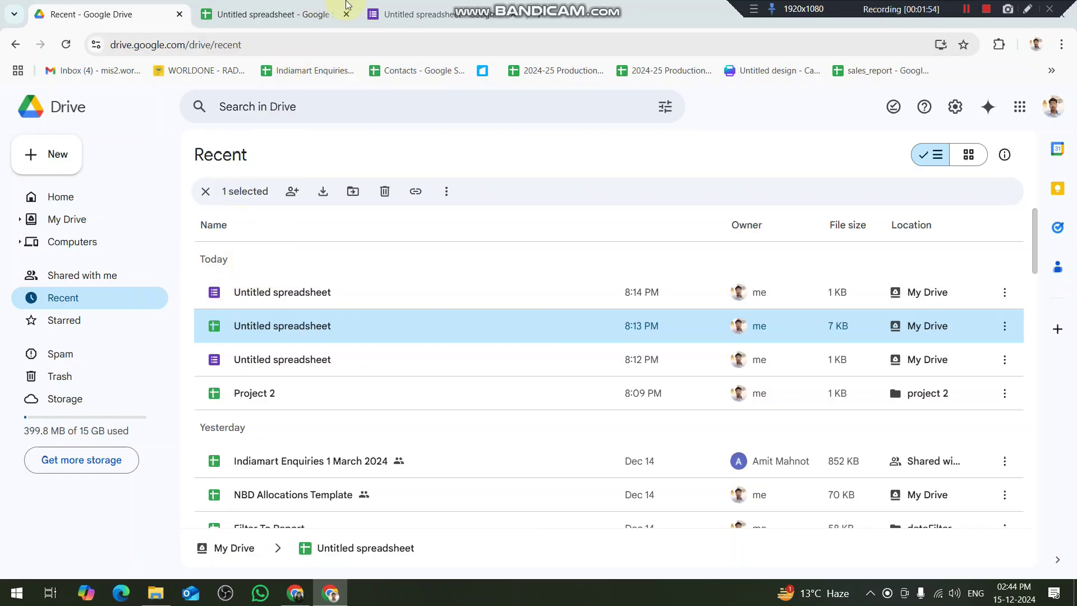
click(404, 14)
Rename the form file as "form" and publish it with the default responder settings
click(84, 117)
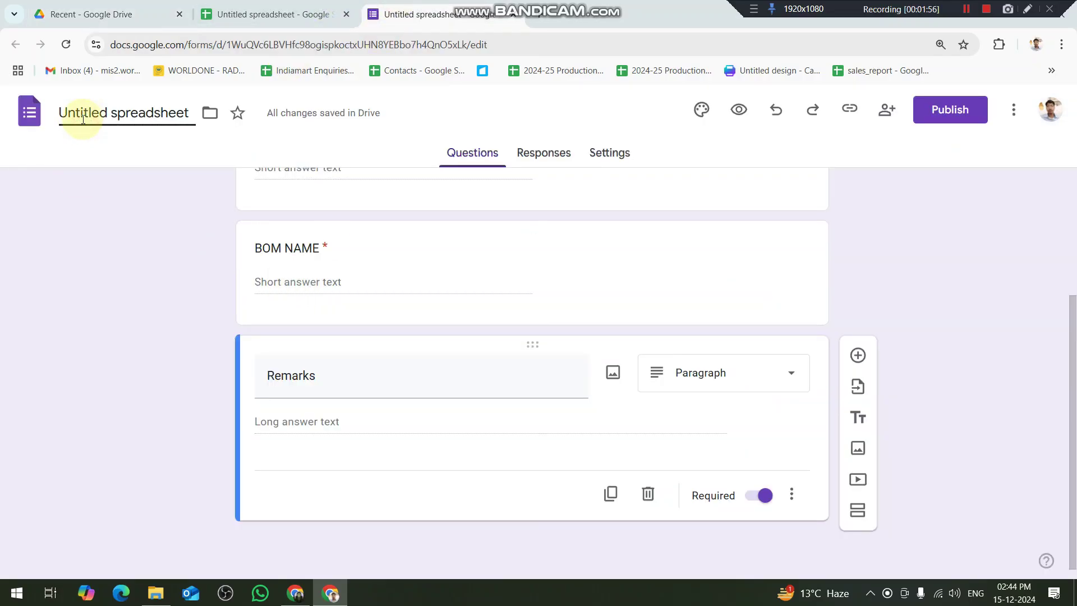
key(ctrl+a)
text(form)
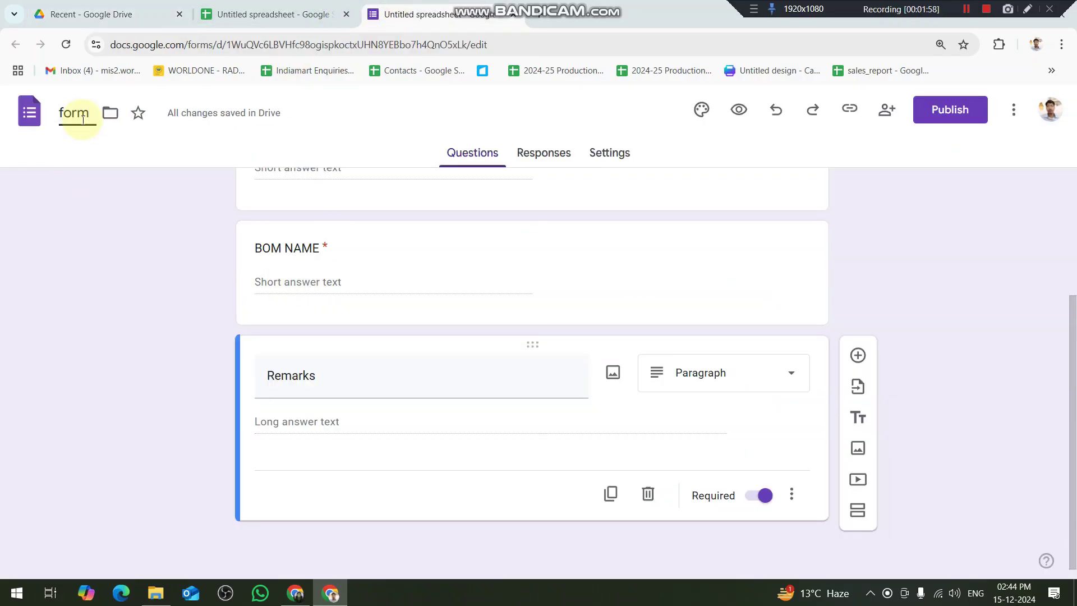
click(948, 115)
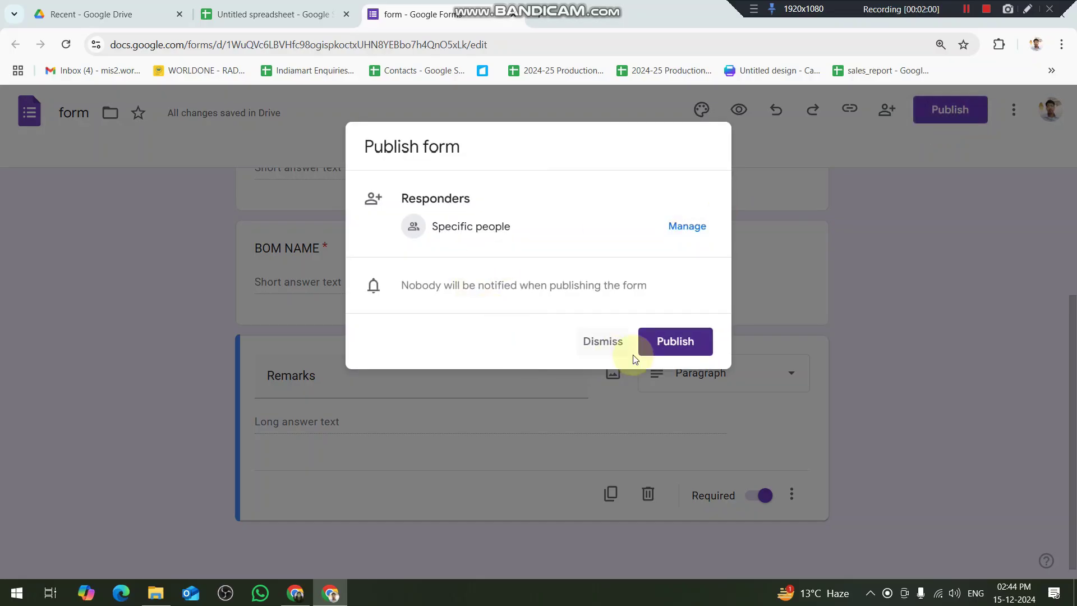
click(680, 344)
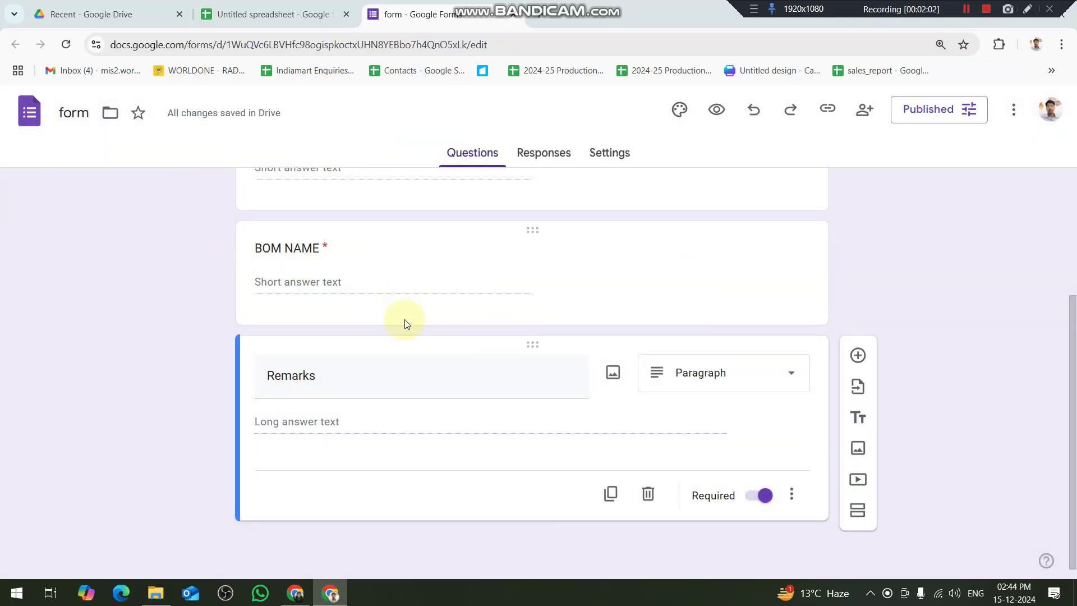
In the Form Responses 4 sheet, move the Timestamp column after the Remarks column
scroll(406, 324, up, 3)
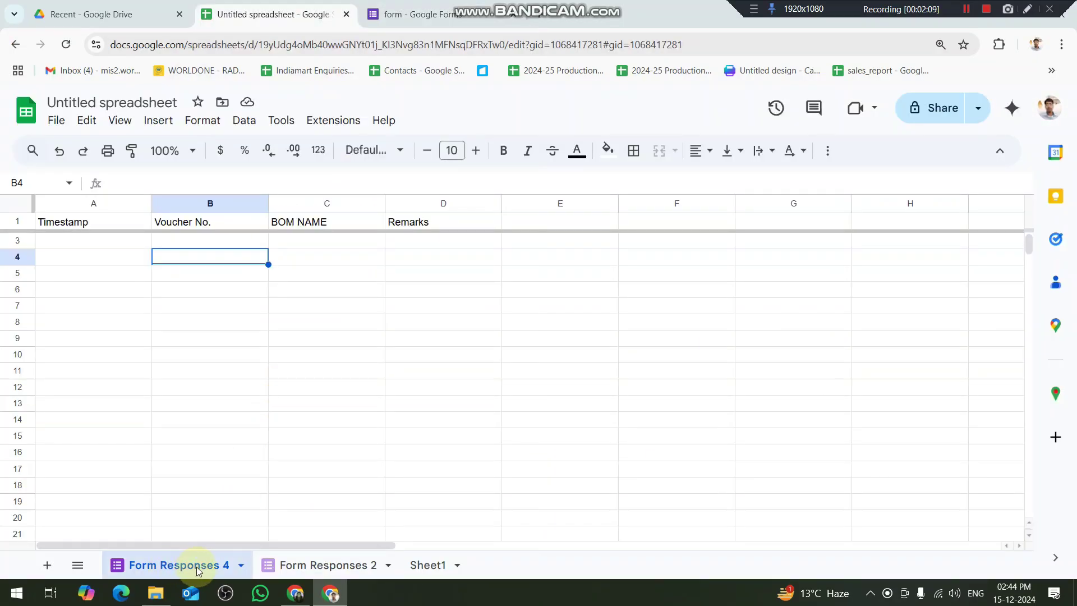
click(80, 221)
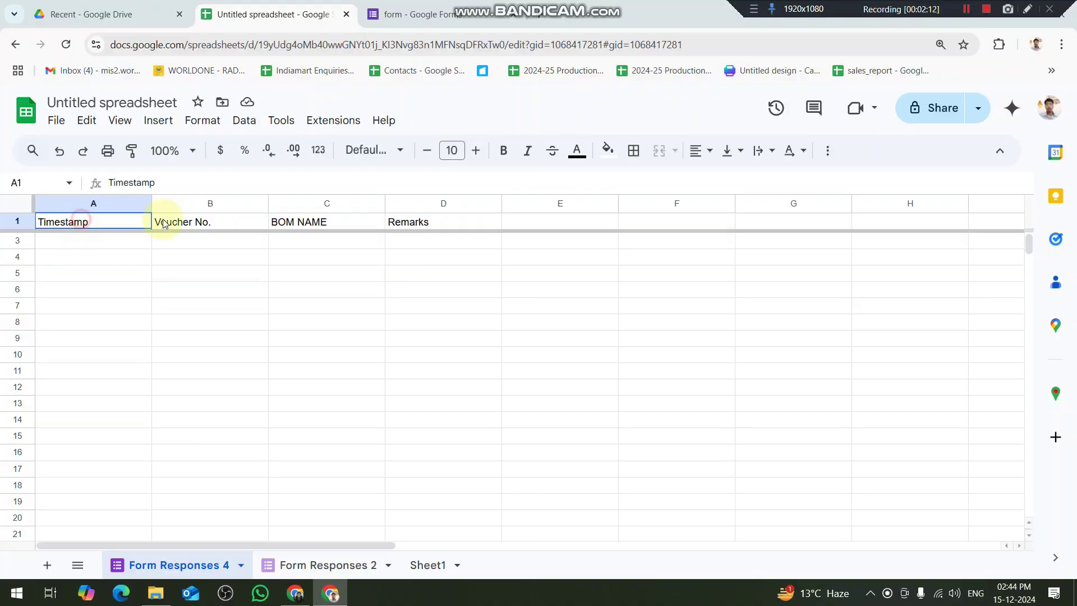
drag(165, 223, 427, 248)
click(351, 276)
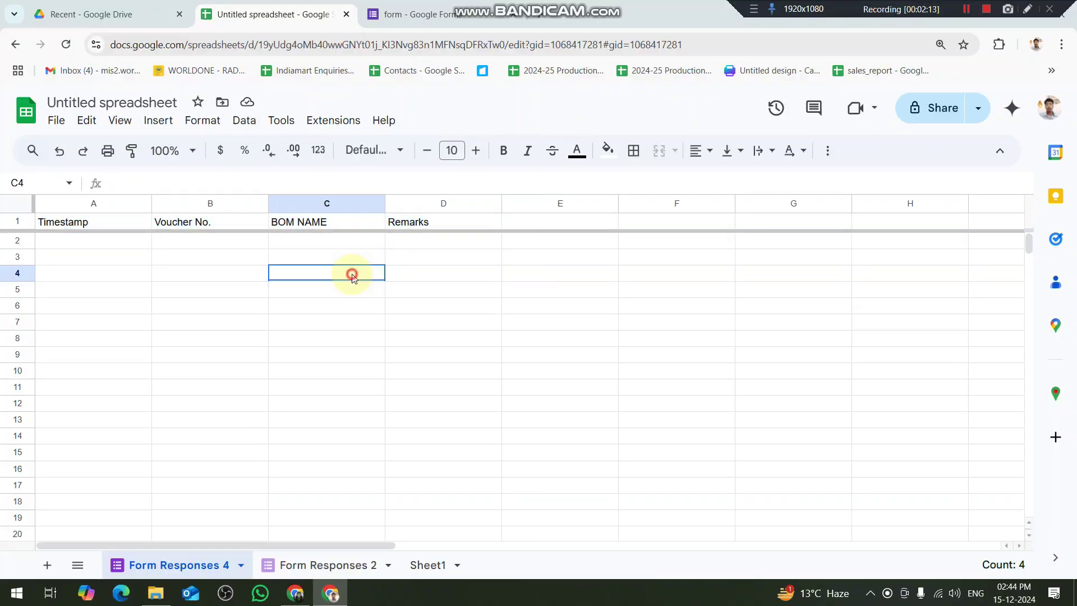
click(93, 205)
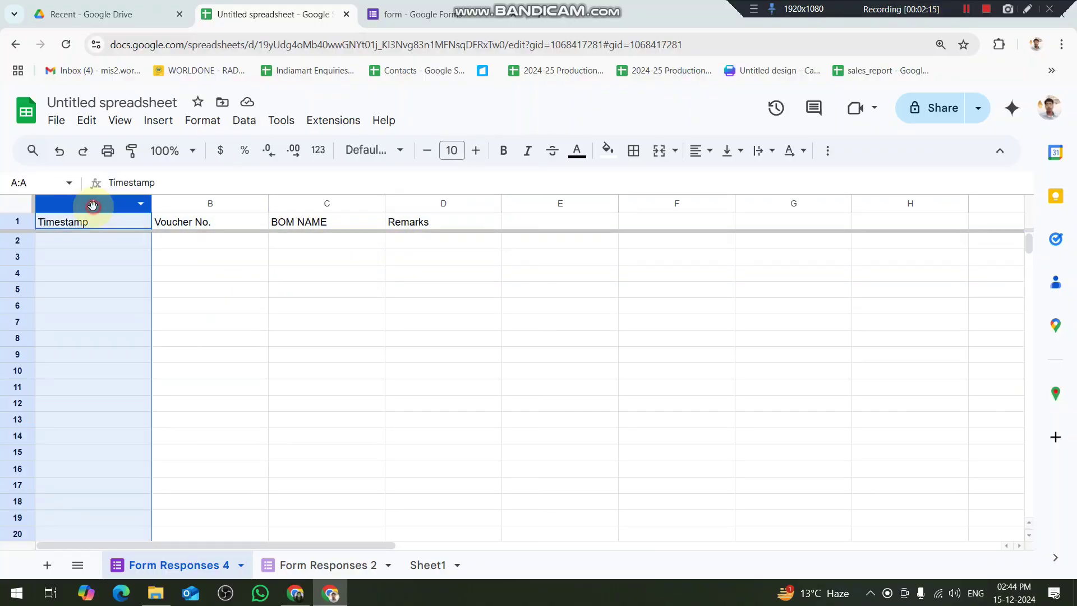
drag(83, 214, 457, 218)
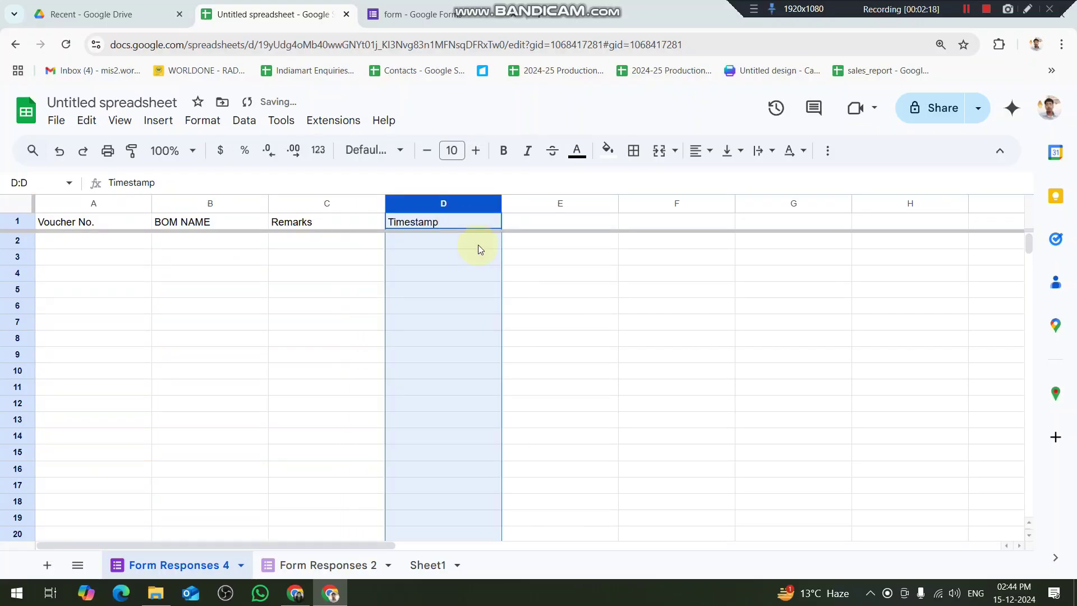
click(73, 244)
click(191, 252)
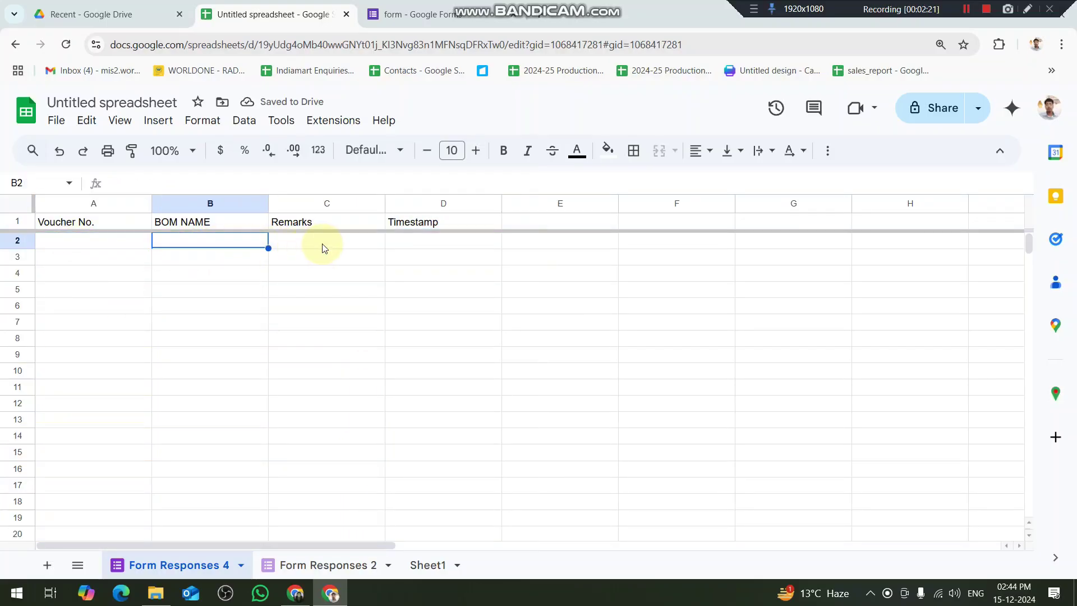
click(328, 252)
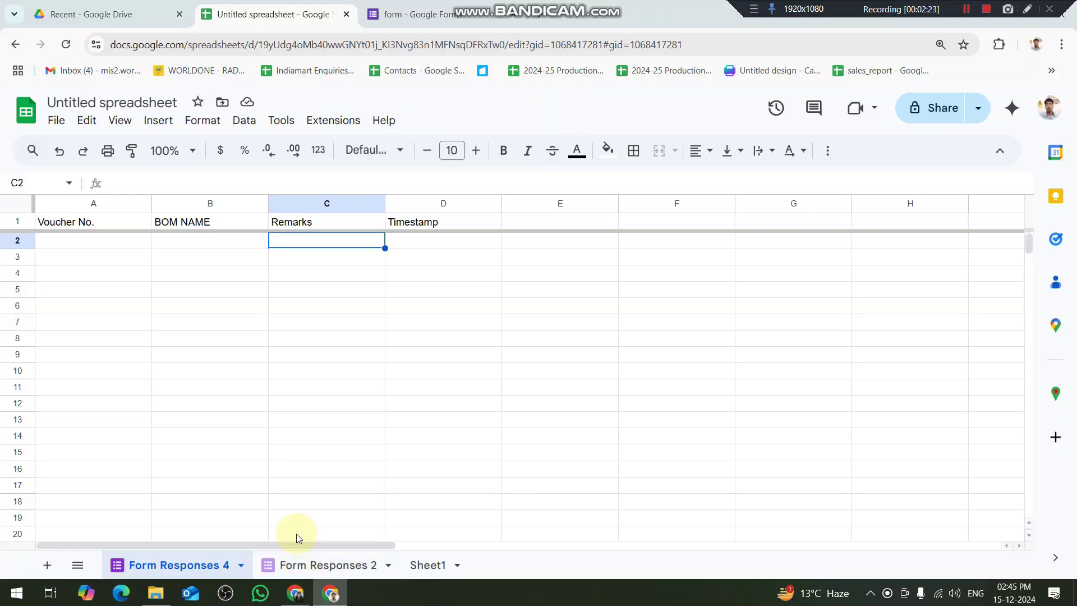
Copy all voucher numbers and BOM names from Sheet1 into Form Responses 4 starting at A2, and fit the BOM NAME column width
click(427, 568)
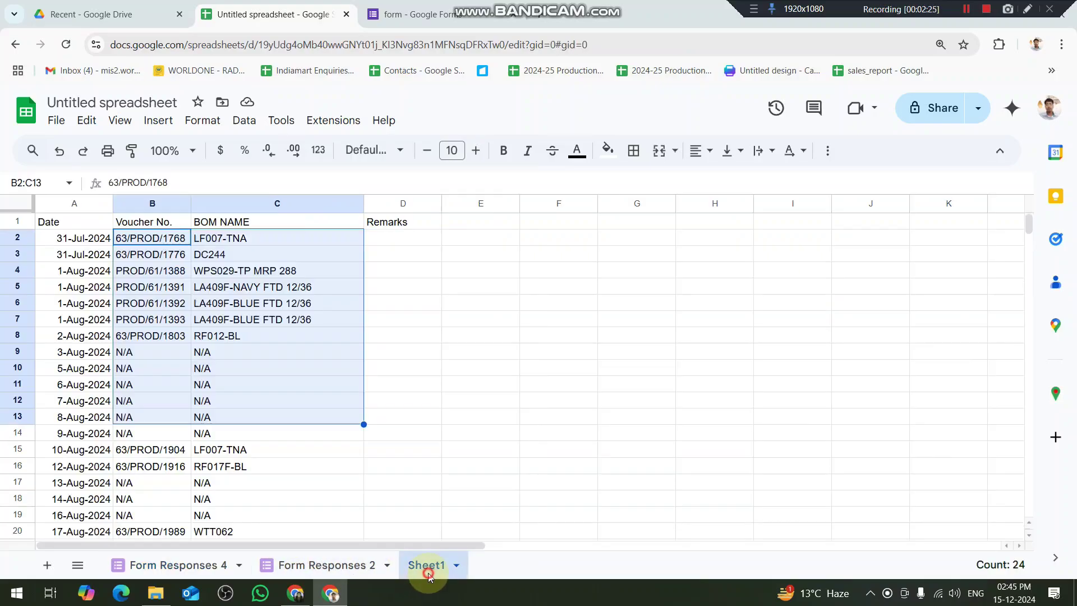
click(125, 254)
key(Up)
key(shift+Right)
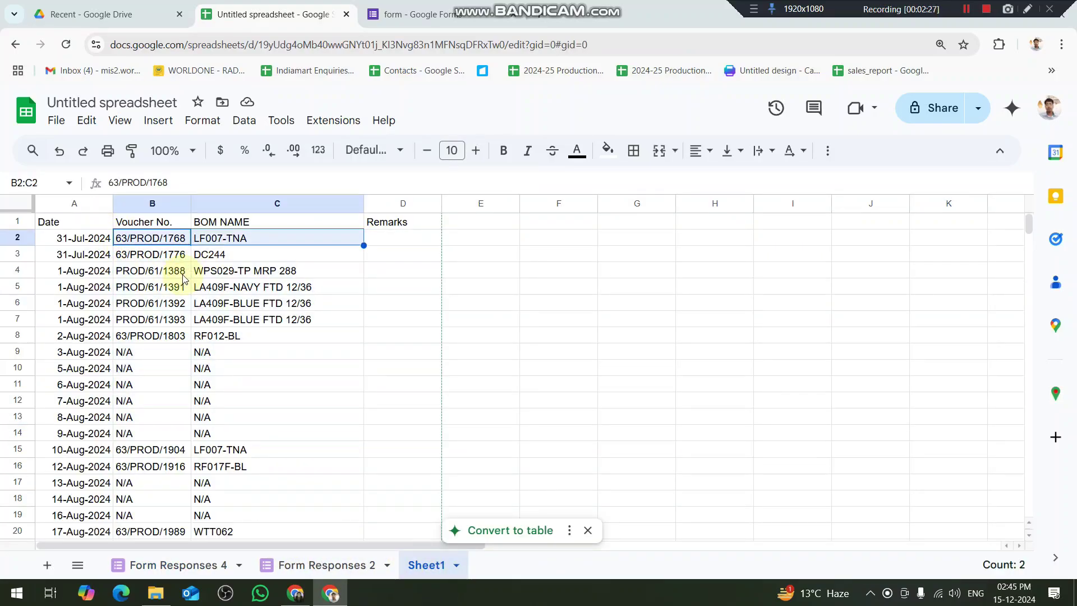
key(ctrl+shift+Down)
key(ctrl+c)
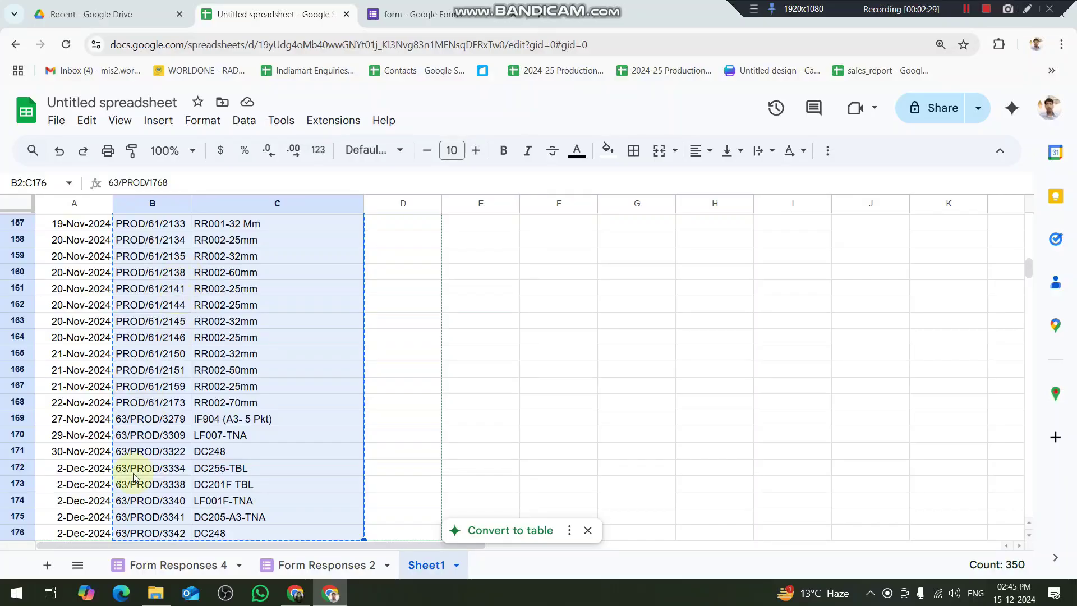
click(139, 564)
click(67, 241)
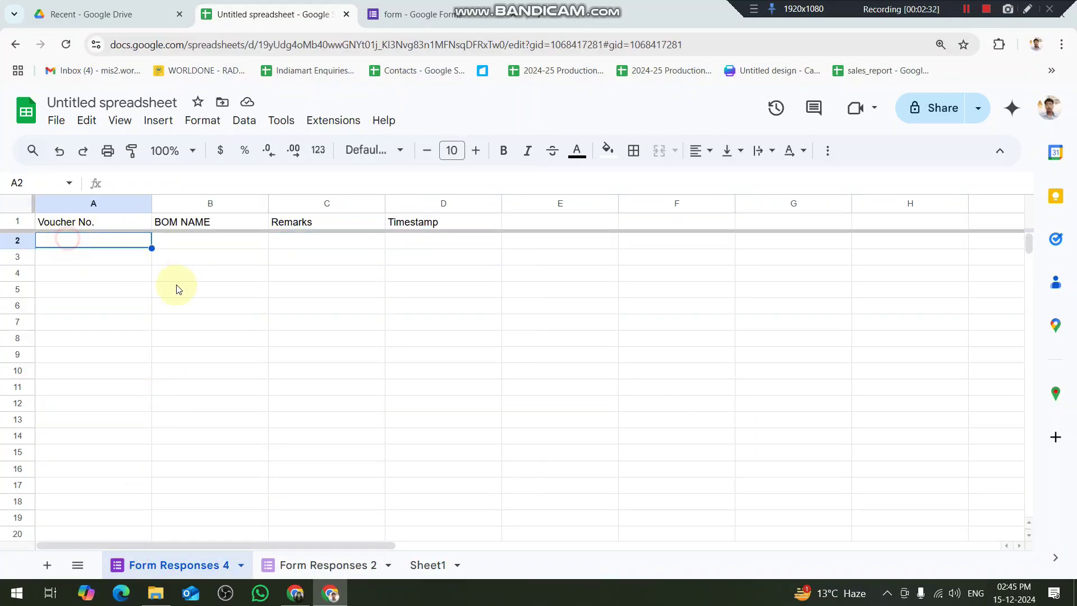
key(ctrl+v)
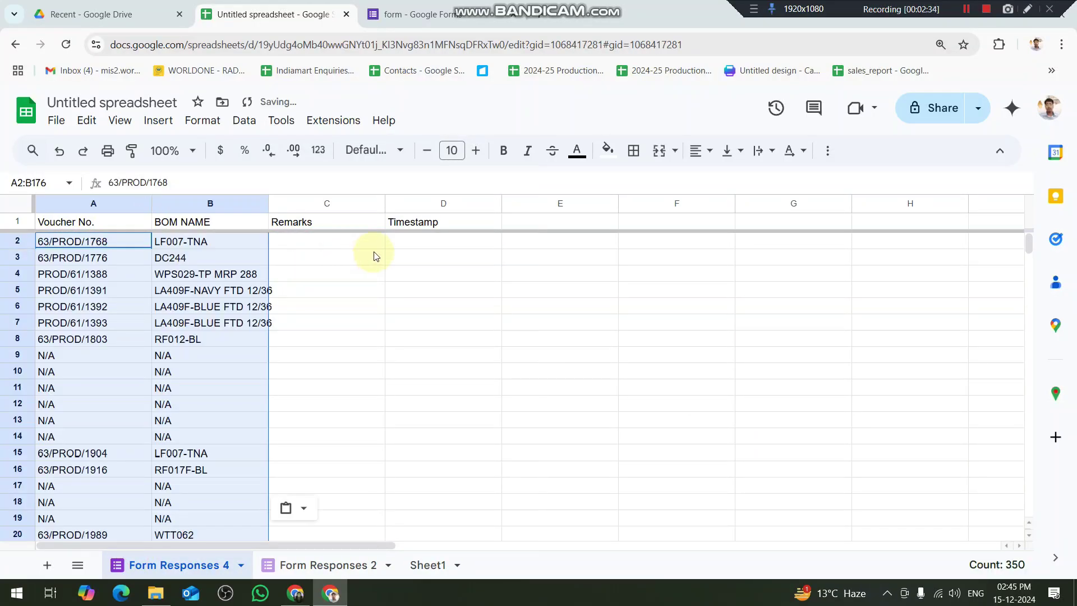
click(371, 243)
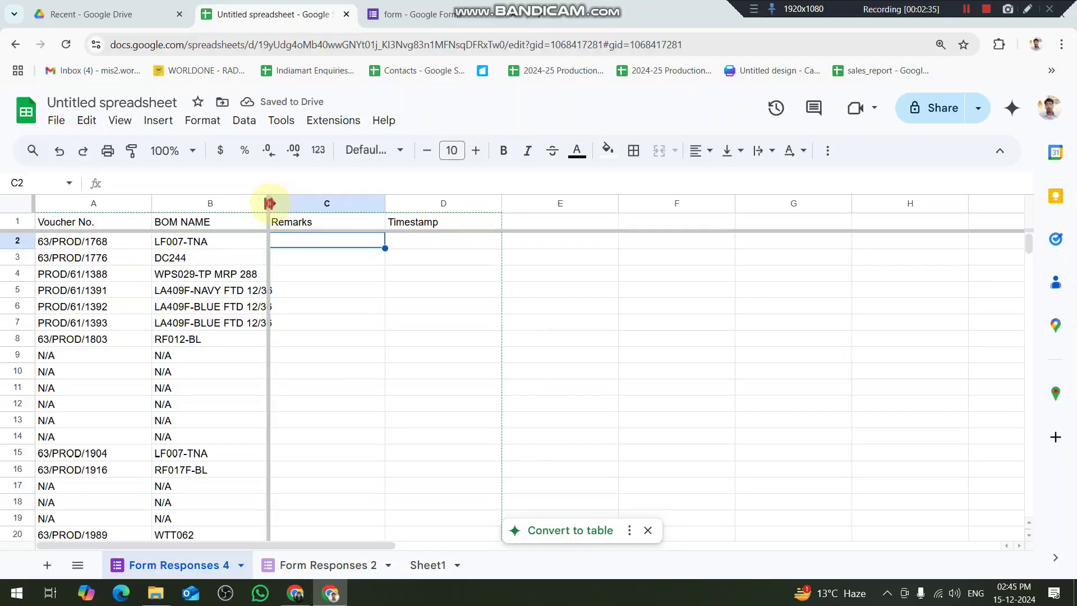
double_click(268, 204)
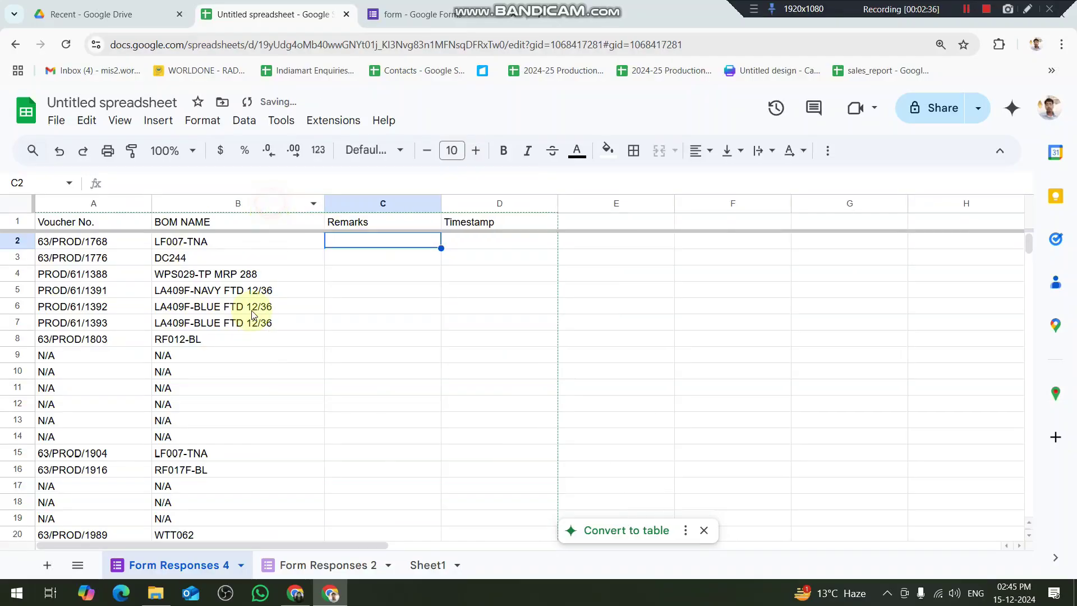
Delete rows 9 to 14 of Form Responses 4, which hold only N/A entries
click(52, 359)
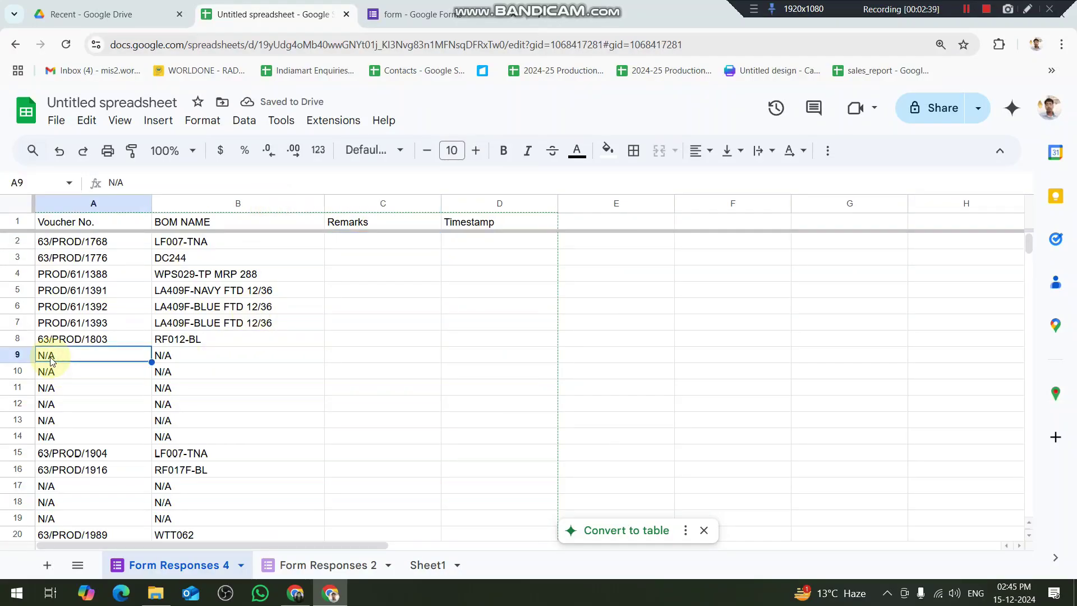
key(shift+space)
key(shift+Down)
key(shift+Down)
key(shift+Down)
key(shift+Down)
key(shift+Down)
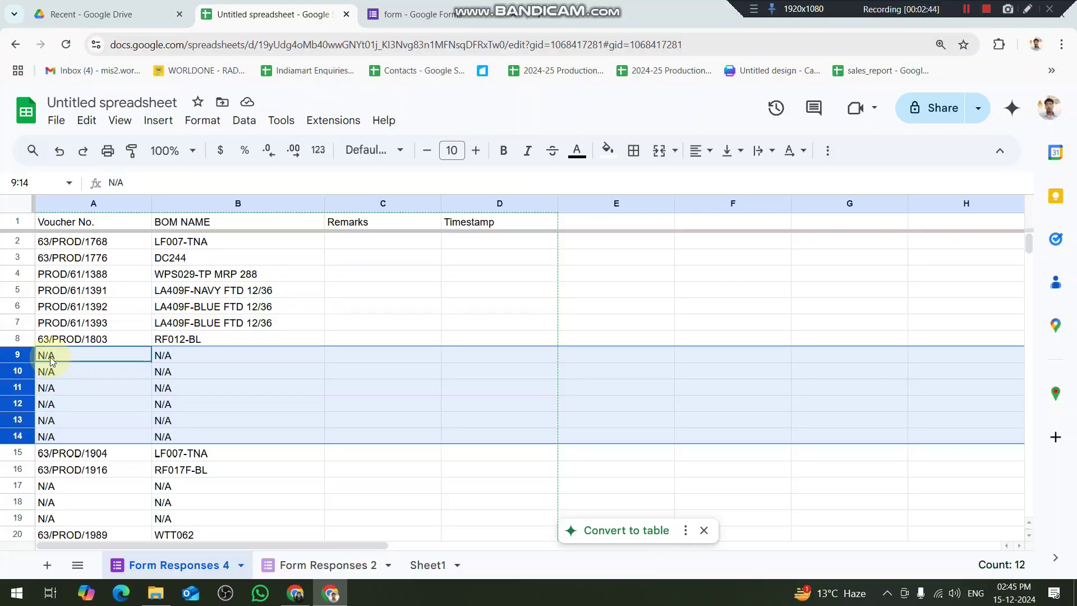
key(ctrl+alt+minus)
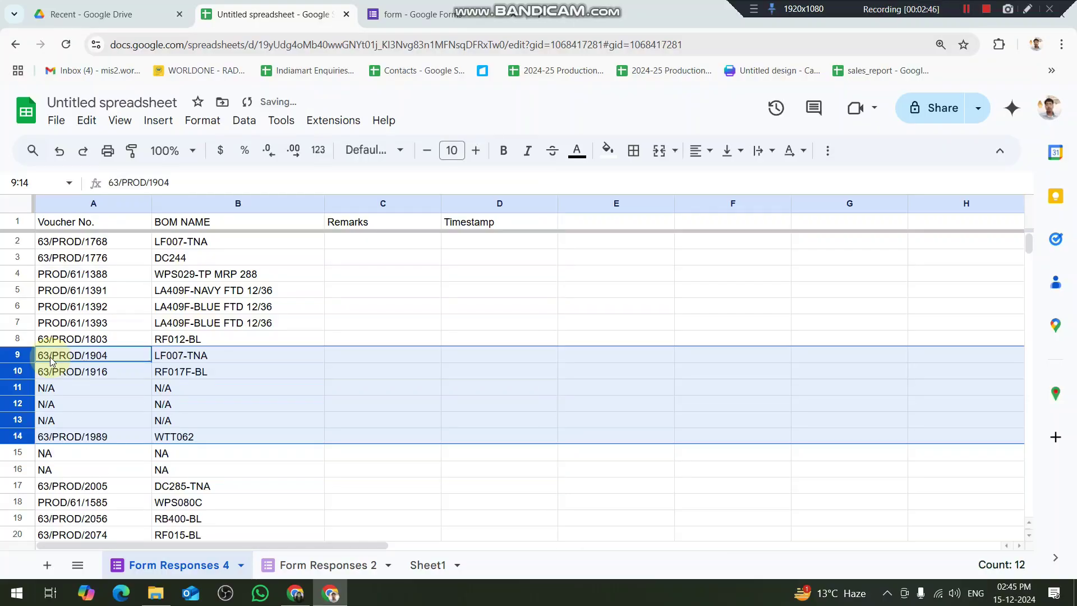
Delete the three N/A rows 11 to 13 below voucher 63/PROD/1916
click(101, 395)
key(shift+space)
key(shift+Down)
key(shift+Down)
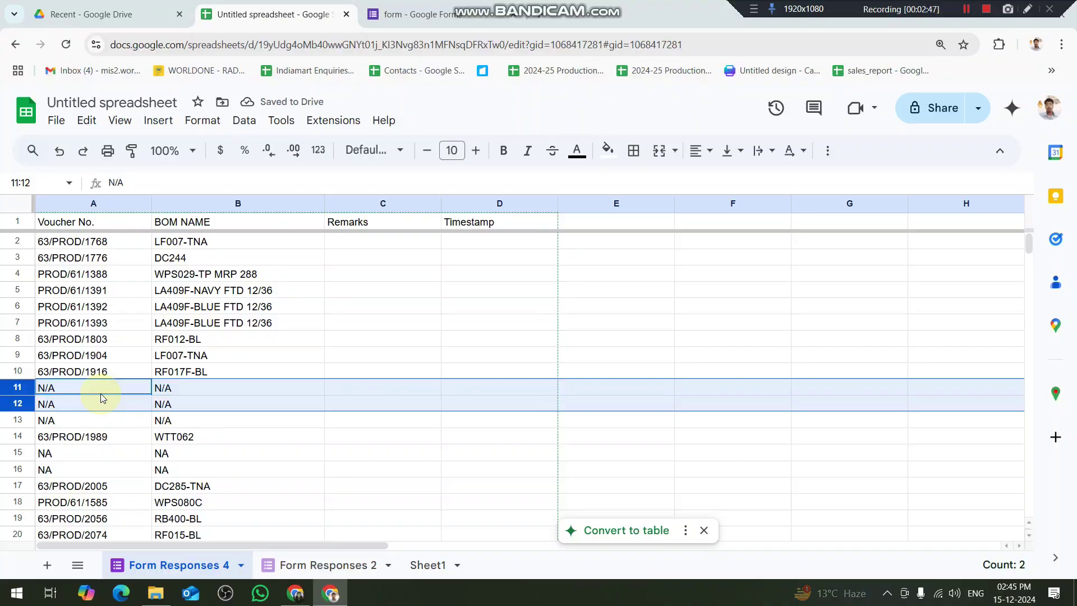
key(ctrl+alt+minus)
Delete the two NA rows 12 and 13 below voucher 63/PROD/1989
key(Down)
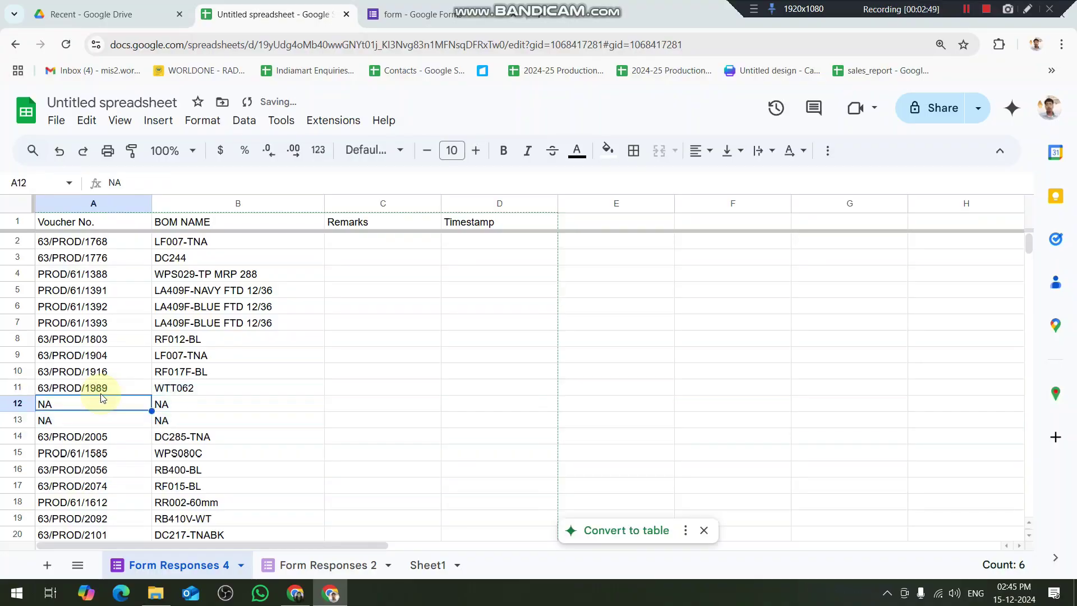
key(shift+space)
key(shift+Down)
key(ctrl+alt+minus)
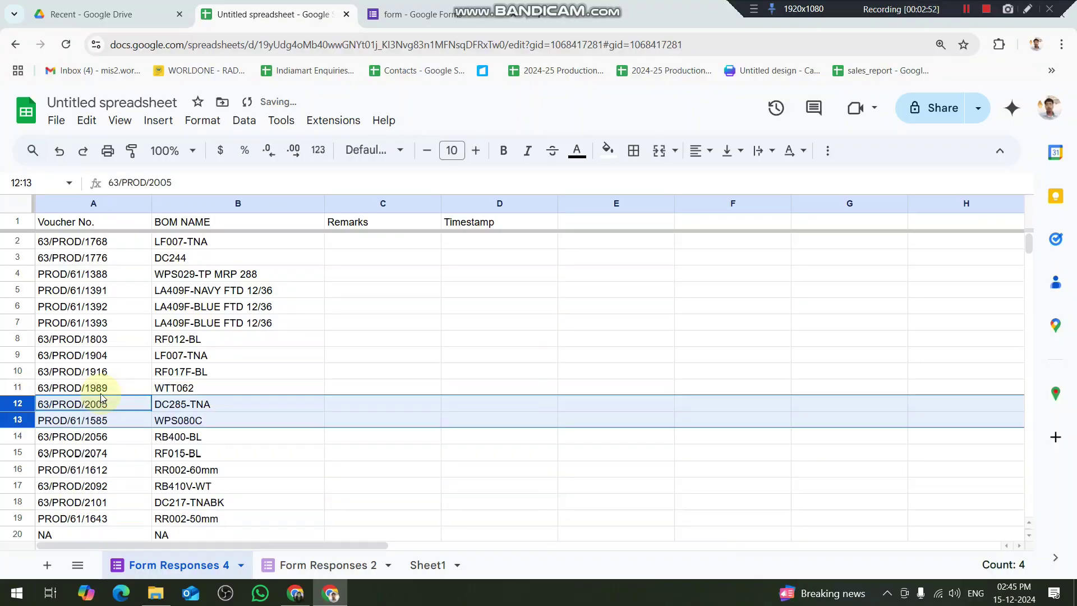
Delete the NA row 20 below voucher PROD/61/1643 in Form Responses 4
key(Right)
key(Down)
key(Down)
key(Down)
key(Down)
key(Down)
key(Down)
key(Down)
key(Down)
key(Down)
key(Down)
key(Down)
key(Down)
key(Down)
key(Down)
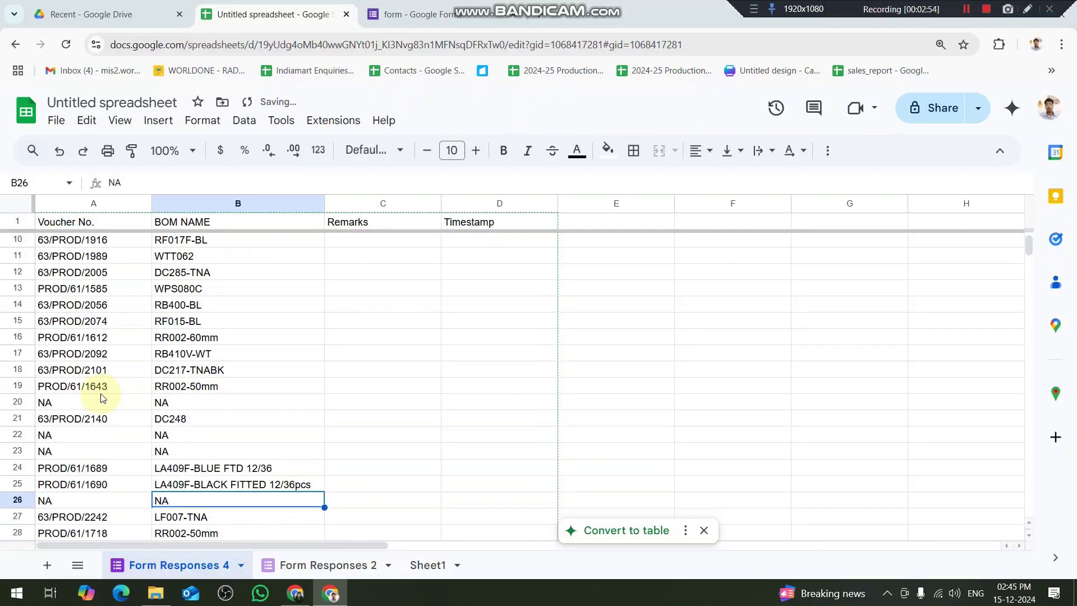
key(Up)
key(Up)
key(Up)
key(Up)
key(Up)
key(Up)
key(shift+space)
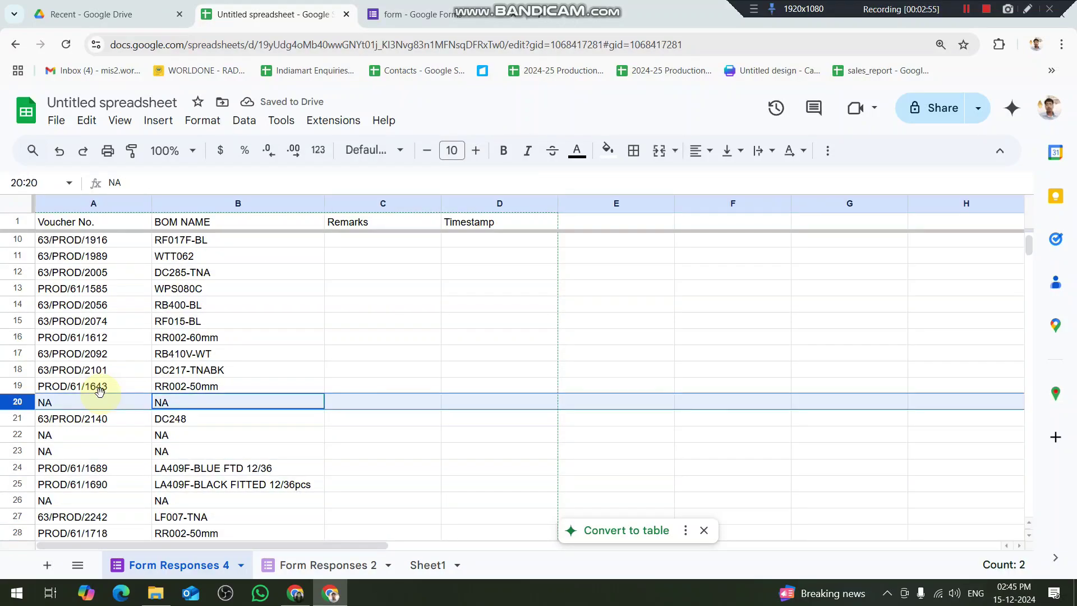
key(ctrl+alt+minus)
Delete the two NA rows 21 and 22 below voucher 63/PROD/2140
key(Down)
key(shift+space)
key(shift+Down)
key(ctrl+alt+minus)
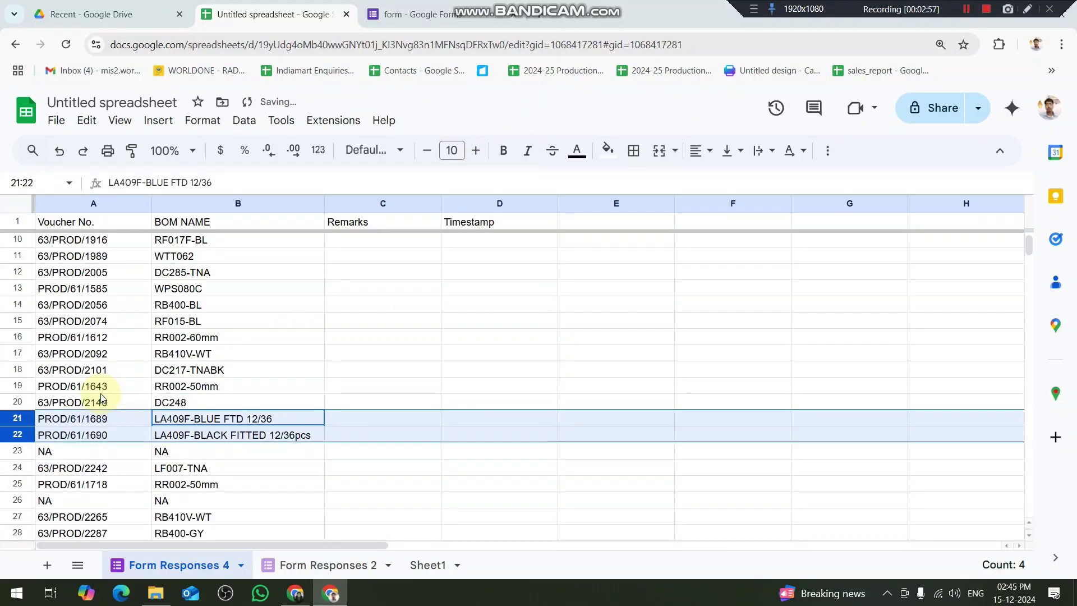
Delete the NA row below voucher PROD/61/1690 and the NA row below voucher PROD/61/1718
key(Down)
key(Down)
key(shift+space)
key(ctrl+alt+minus)
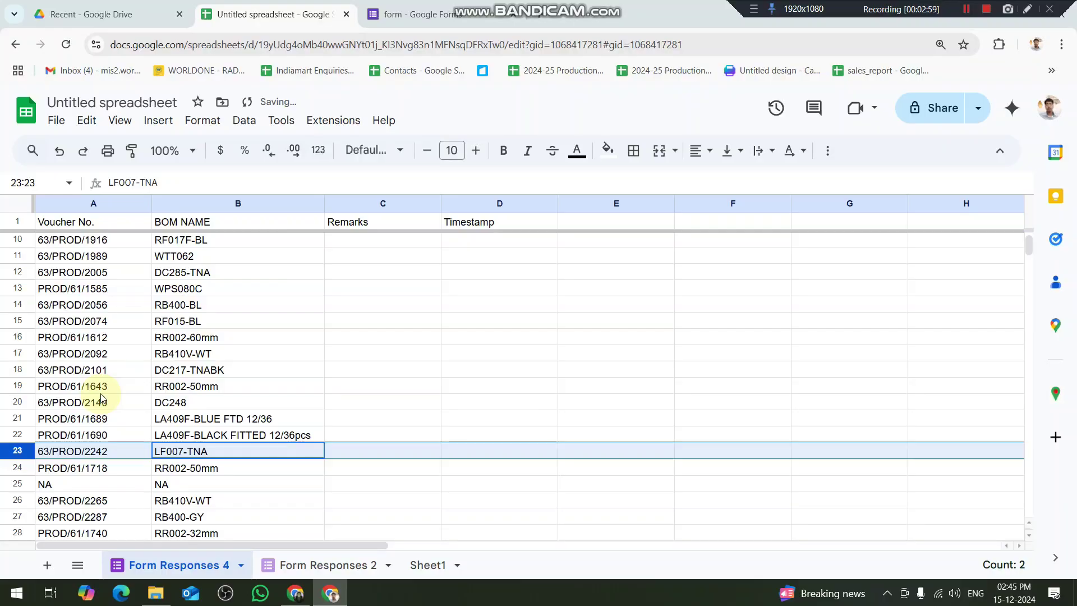
key(Down)
key(Down)
key(shift+space)
key(ctrl+alt+minus)
Delete the NA row 31 below voucher 63/PROD/2333
key(Down)
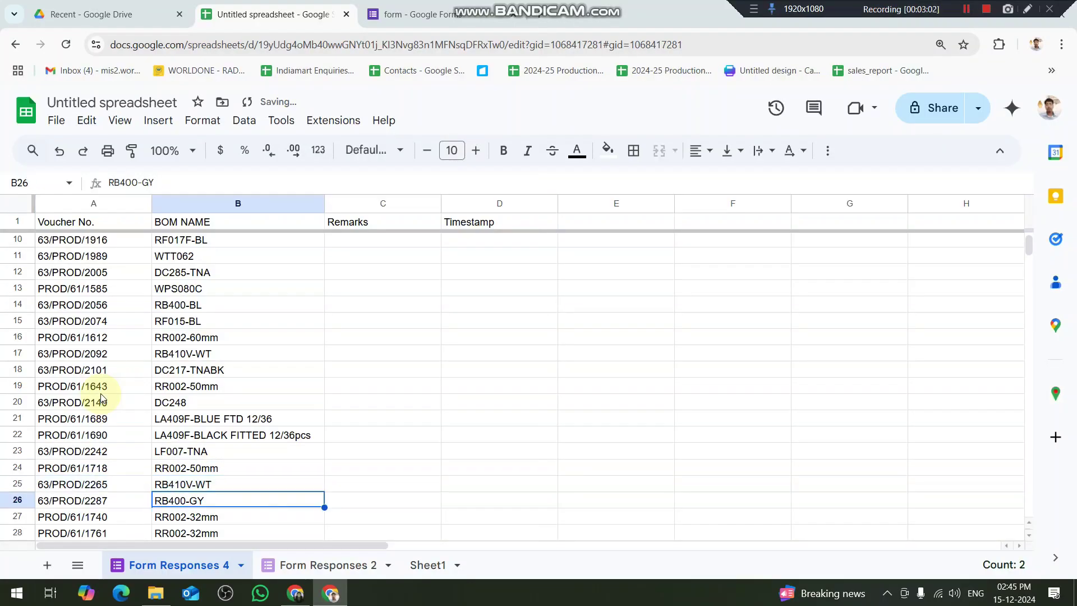
key(Down)
key(Down)
key(Down)
key(Down)
key(Down)
key(Down)
key(Down)
key(Down)
key(Down)
key(Down)
key(Down)
key(Down)
key(Down)
key(Down)
key(Down)
key(Down)
key(Up)
key(Up)
key(Up)
key(Up)
key(Up)
key(Up)
key(Up)
key(Up)
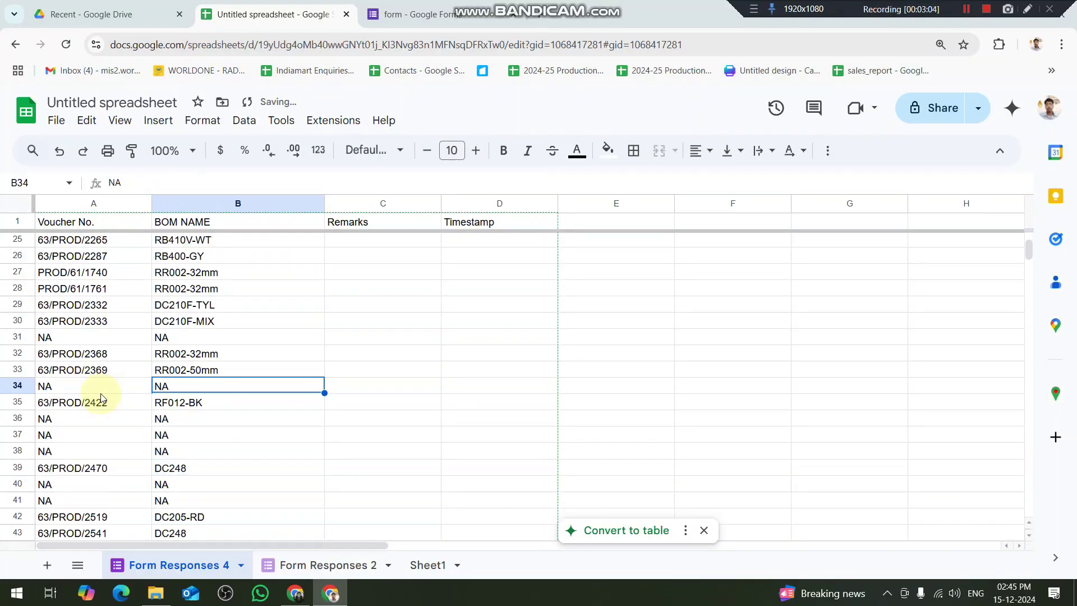
key(Up)
key(Up)
key(Up)
key(shift+space)
key(ctrl+alt+minus)
Delete the NA row 33 below voucher 63/PROD/2369
key(Down)
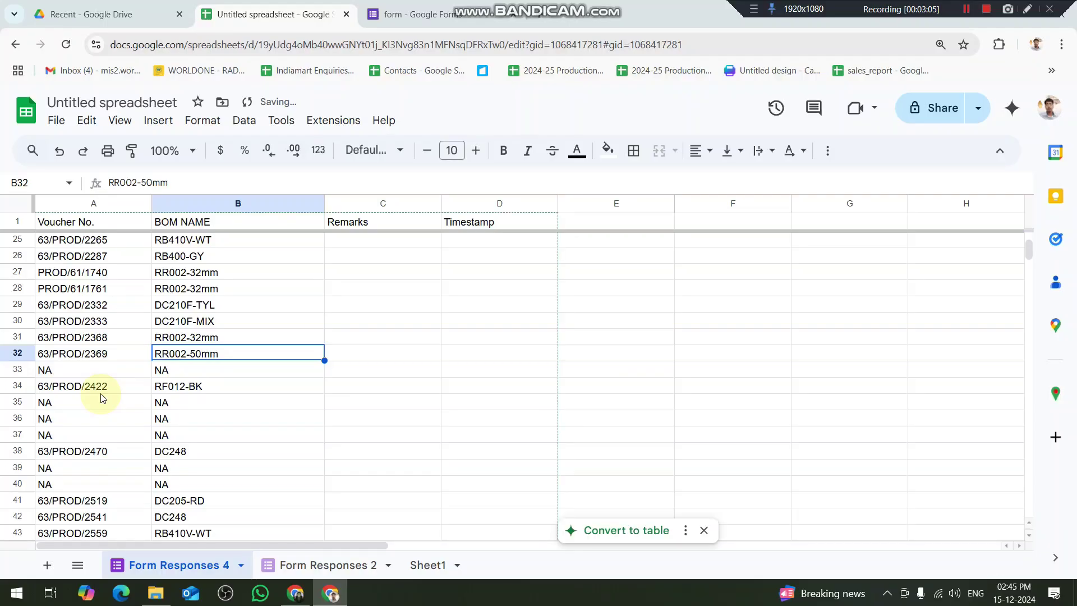
key(Down)
key(shift+space)
key(ctrl+alt+minus)
Delete the three NA rows 34 to 36 below voucher 63/PROD/2422
key(Down)
key(shift+space)
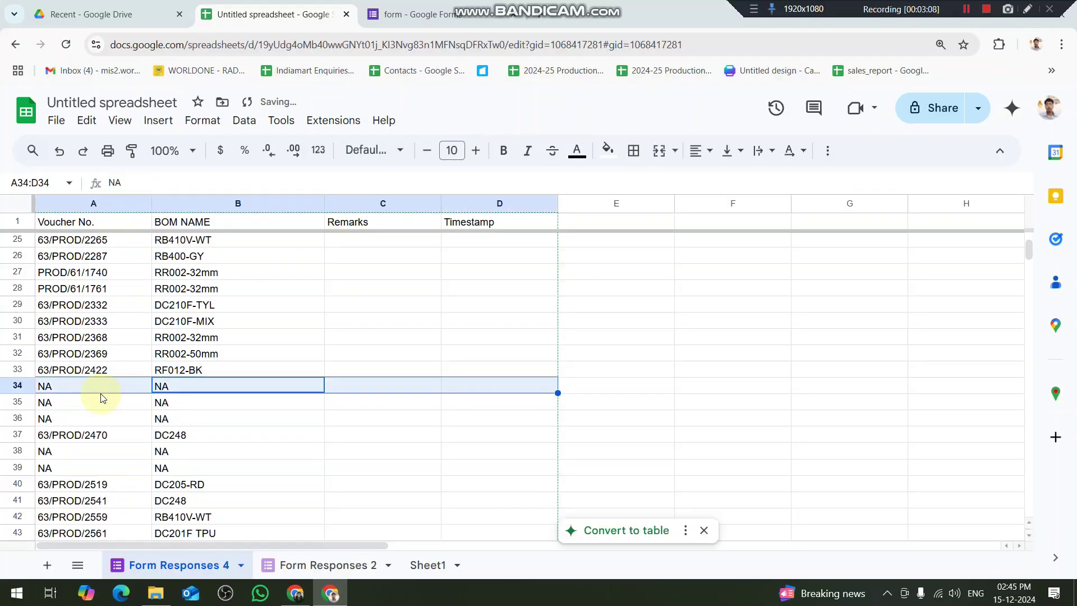
key(shift+space)
key(shift+Down)
key(shift+Down)
key(ctrl+alt+minus)
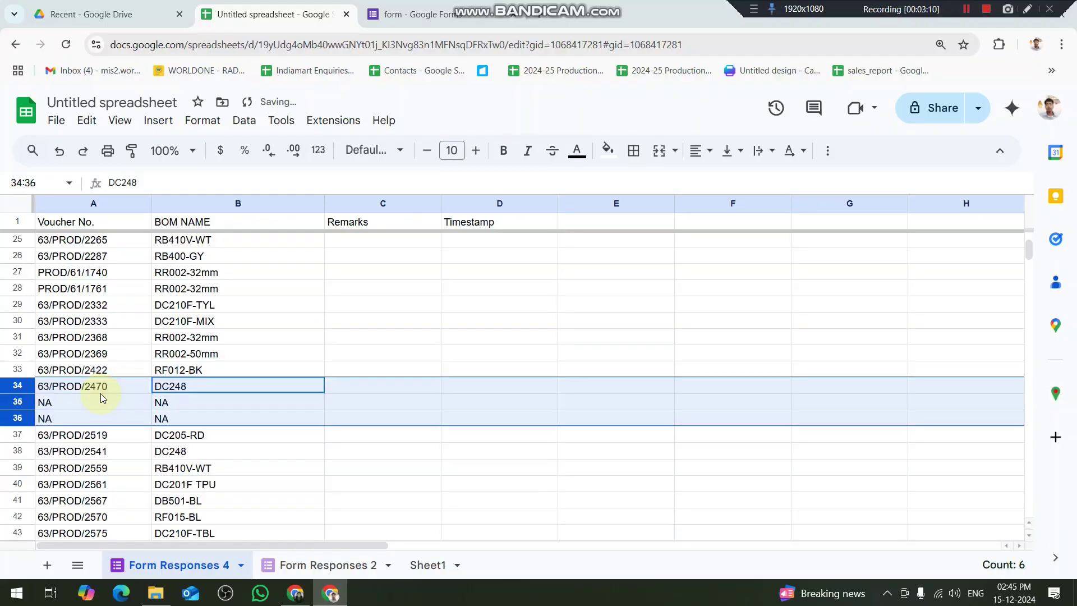
Delete the two NA rows 35 and 36 below voucher 63/PROD/2470
key(Down)
key(shift+space)
key(shift+Down)
key(shift+Down)
key(shift+Up)
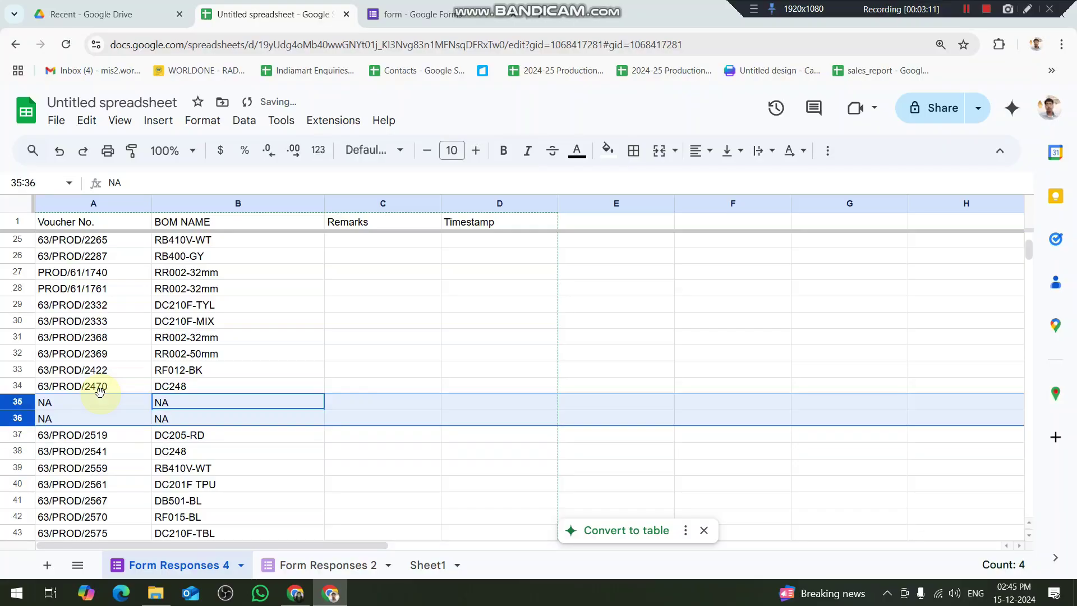
key(ctrl+alt+minus)
Check the remaining voucher and BOM rows down the list for NA entries and return to the first data row
key(Down)
key(Down)
key(Down)
key(Down)
key(Down)
key(Down)
key(Down)
key(Down)
key(Down)
key(Down)
key(Down)
key(Down)
key(Down)
key(Down)
key(Down)
key(Down)
key(Down)
key(Down)
key(Down)
key(Down)
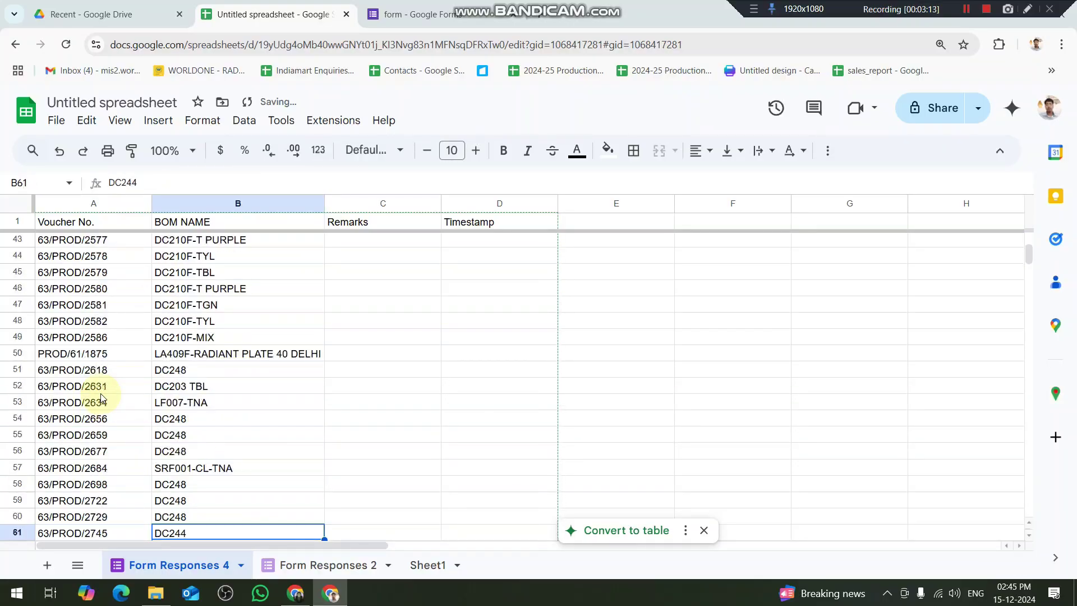
key(Down)
key(Down)
key(Down)
key(Down)
key(Down)
key(Down)
key(Down)
key(Down)
key(Down)
key(Down)
key(Down)
key(Down)
key(Down)
key(Down)
key(Down)
key(Down)
key(Down)
key(Down)
key(Down)
key(Down)
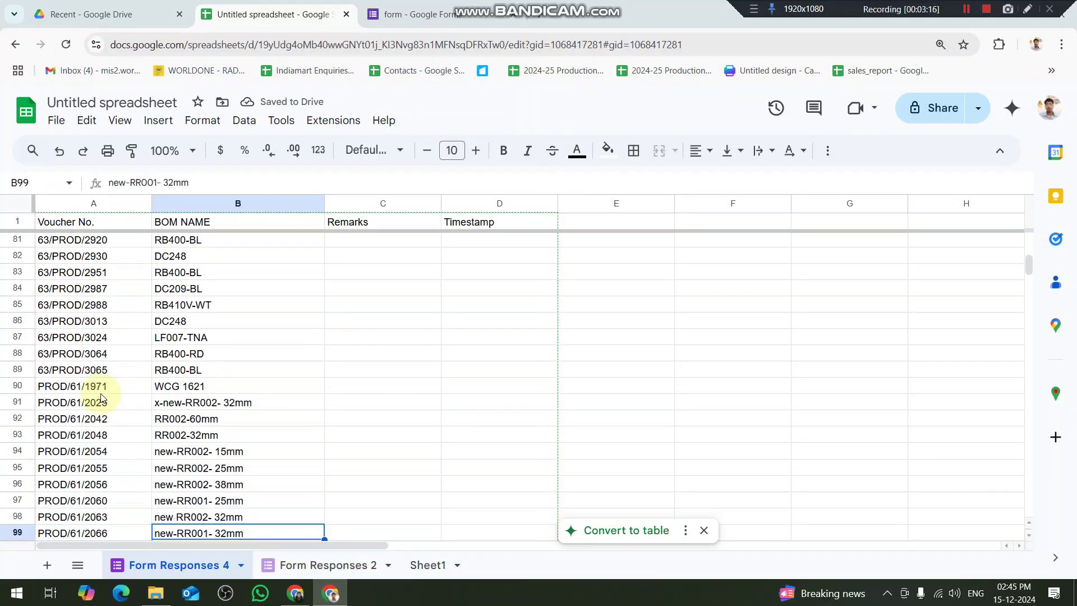
key(Down)
key(Down)
key(Down)
key(Down)
key(Down)
key(Down)
key(Down)
key(Down)
key(Down)
key(Down)
key(Down)
key(ctrl+Up)
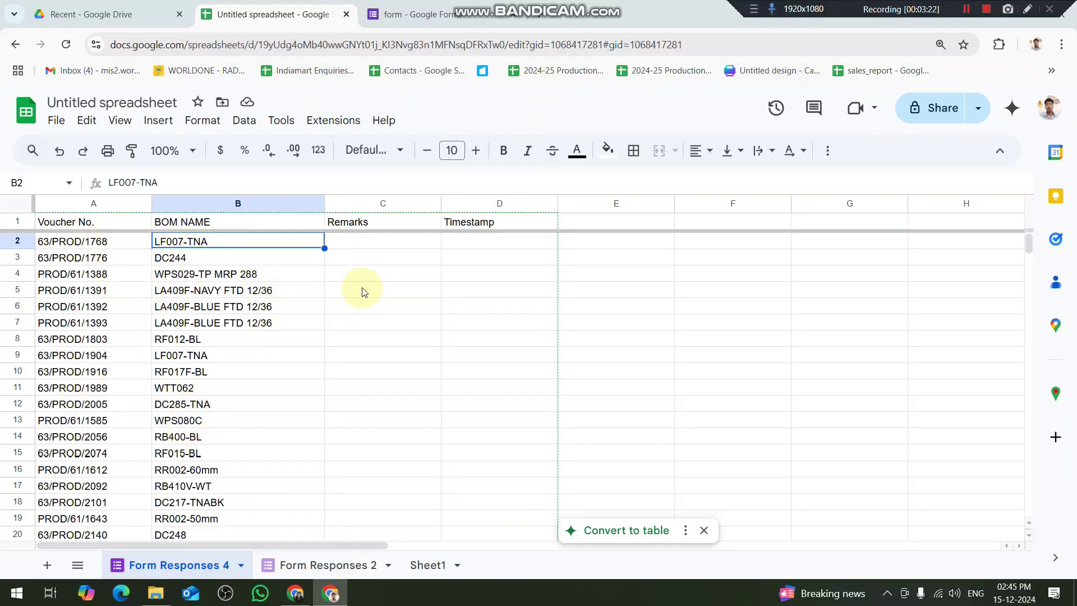
Add the column header "Prefilled Link" in cell E1
click(623, 222)
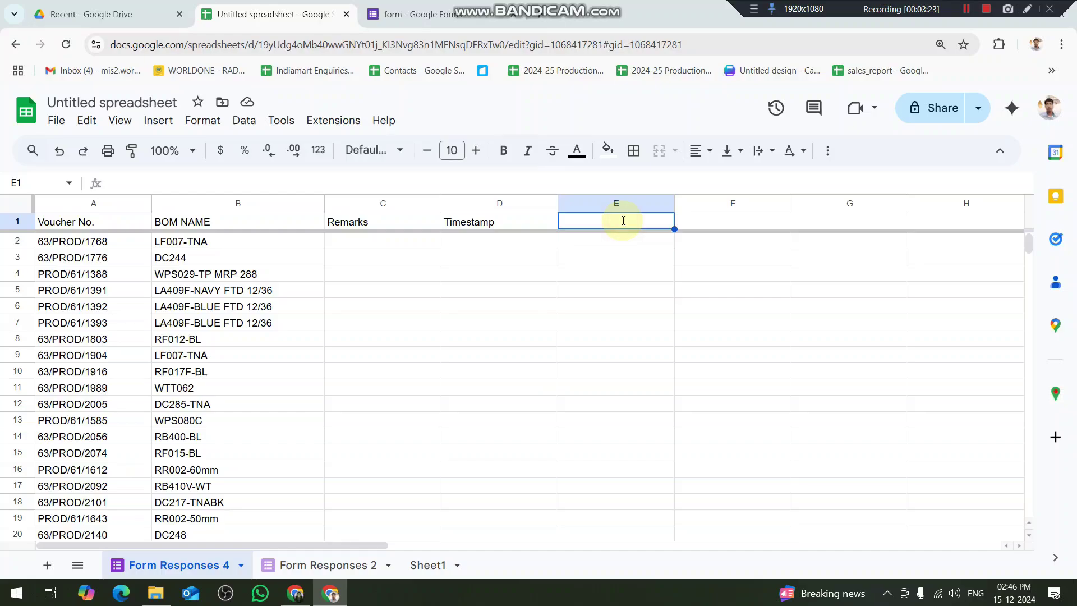
text(Prer)
key(BackSpace)
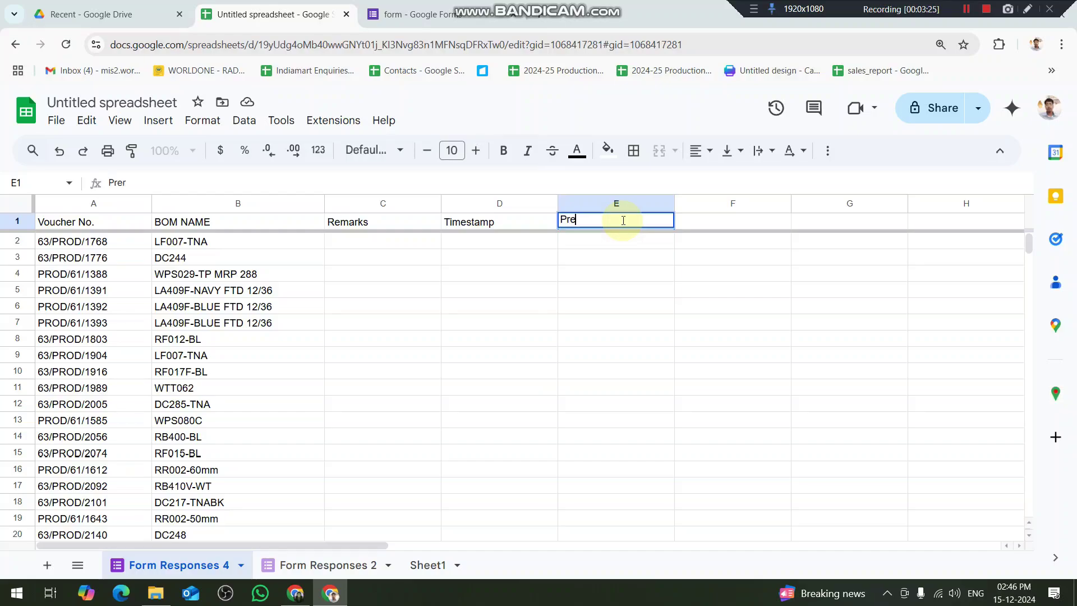
text(filled Li)
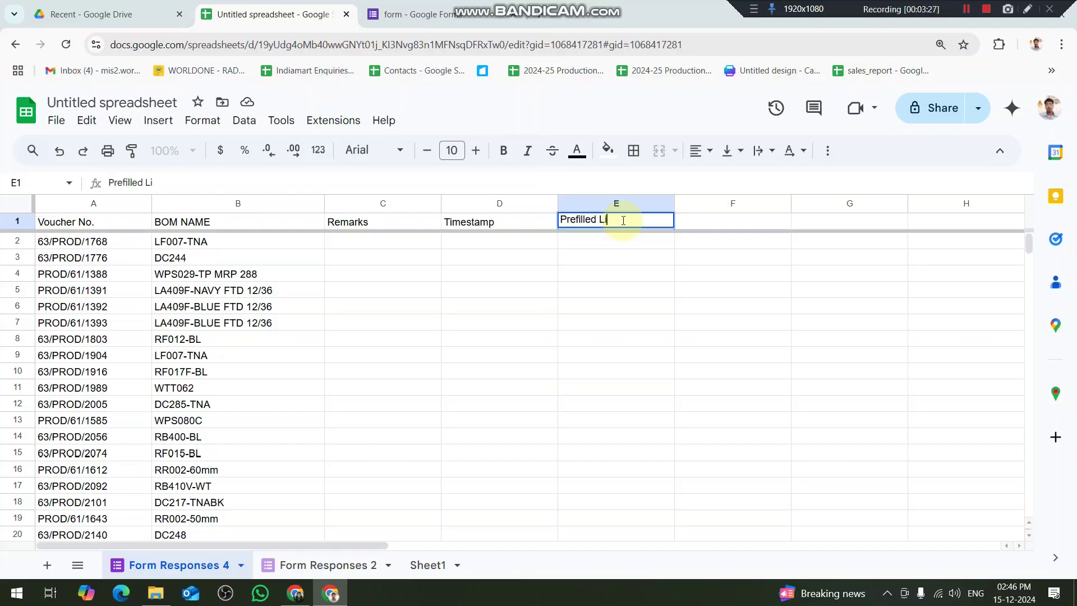
text(nk)
key(Return)
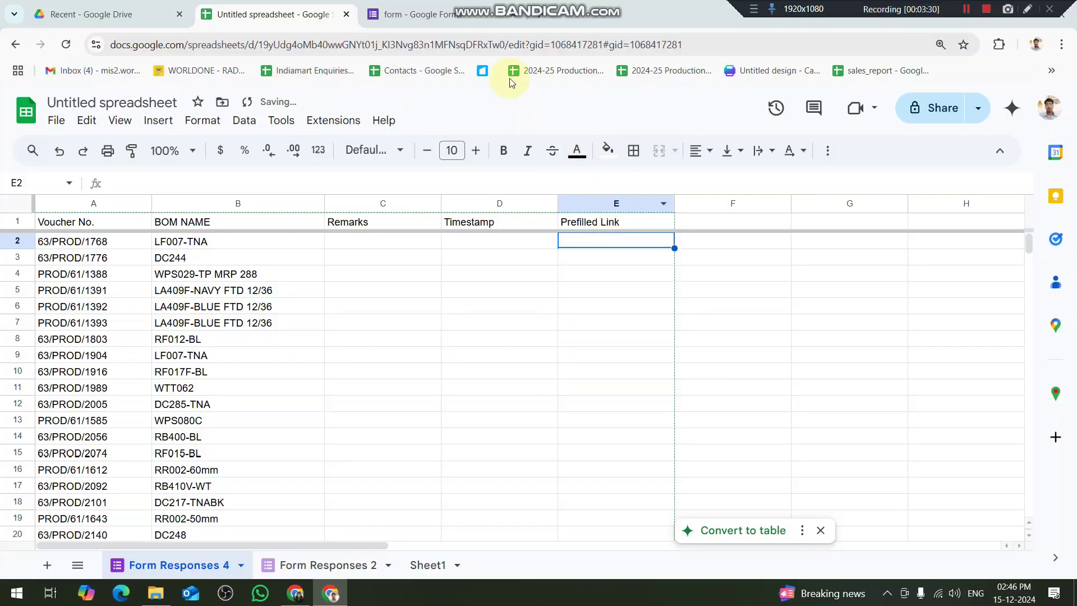
Switch to the Google Forms editor and open the form's pre-fill page
click(423, 6)
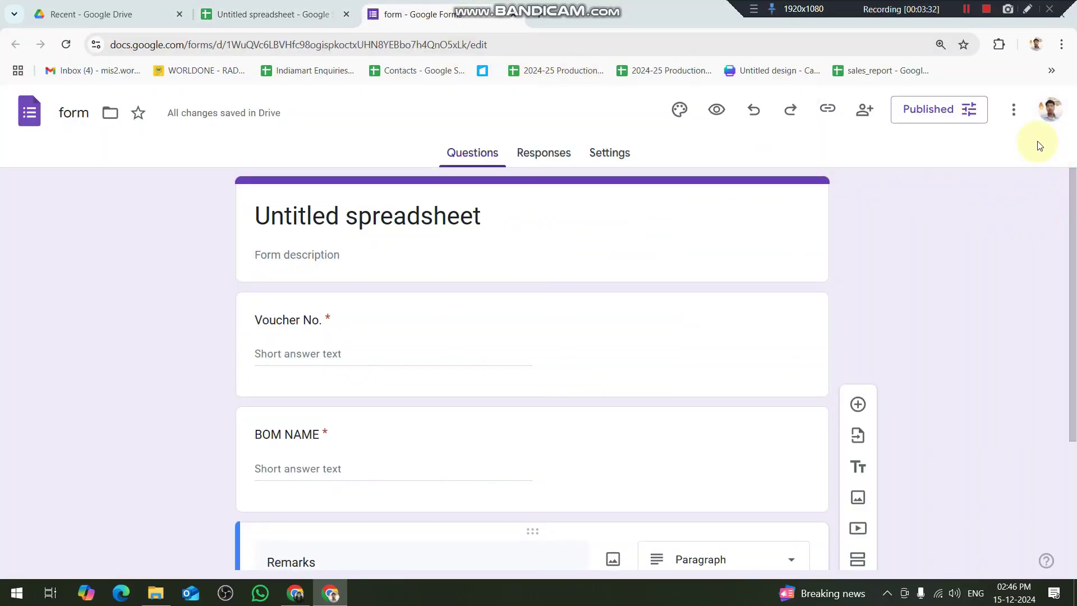
click(969, 109)
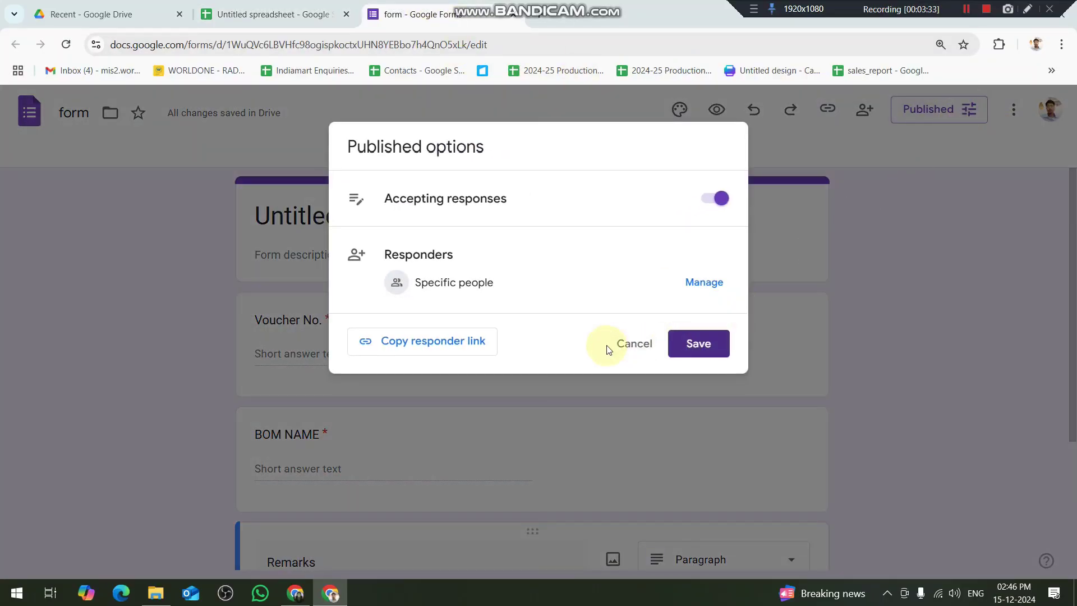
click(629, 346)
click(1014, 110)
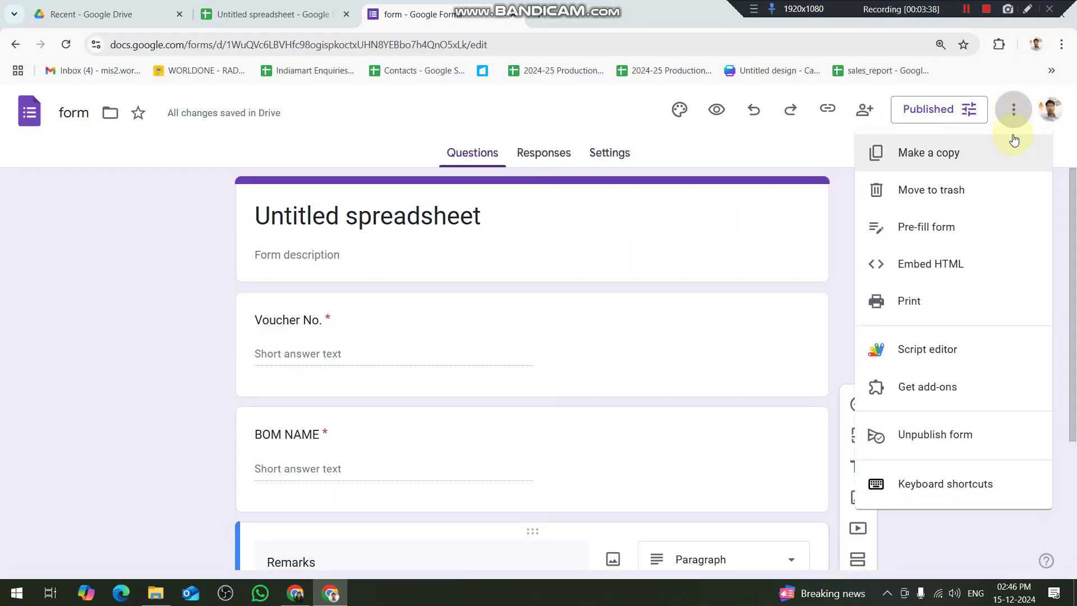
click(942, 229)
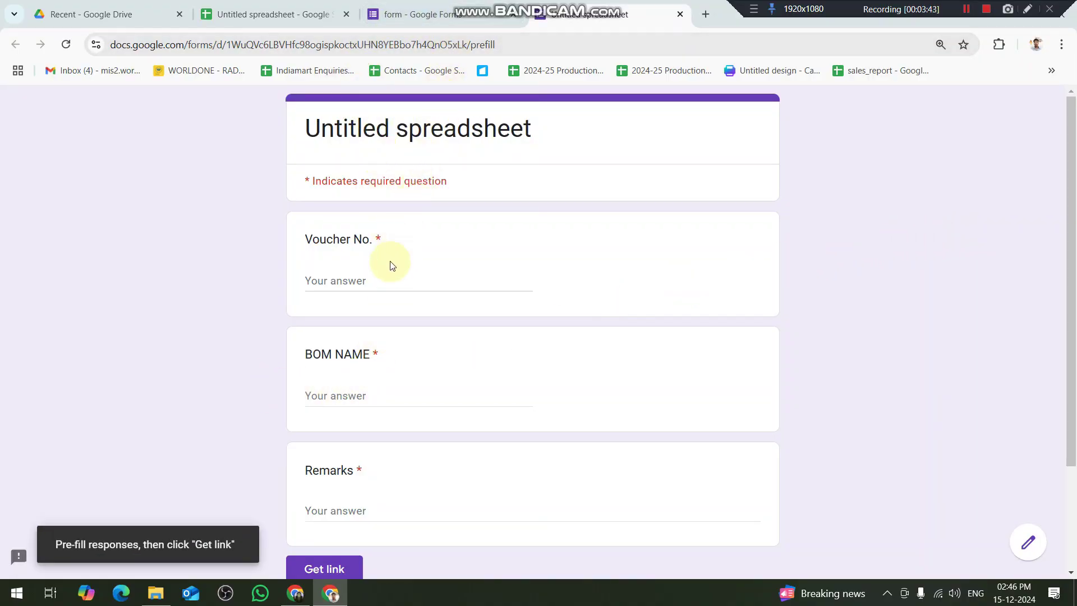
Fill the pre-fill form with sample answers: Voucher No. sdfds, BOM NAME dsf and Remarks sdfsd
click(379, 279)
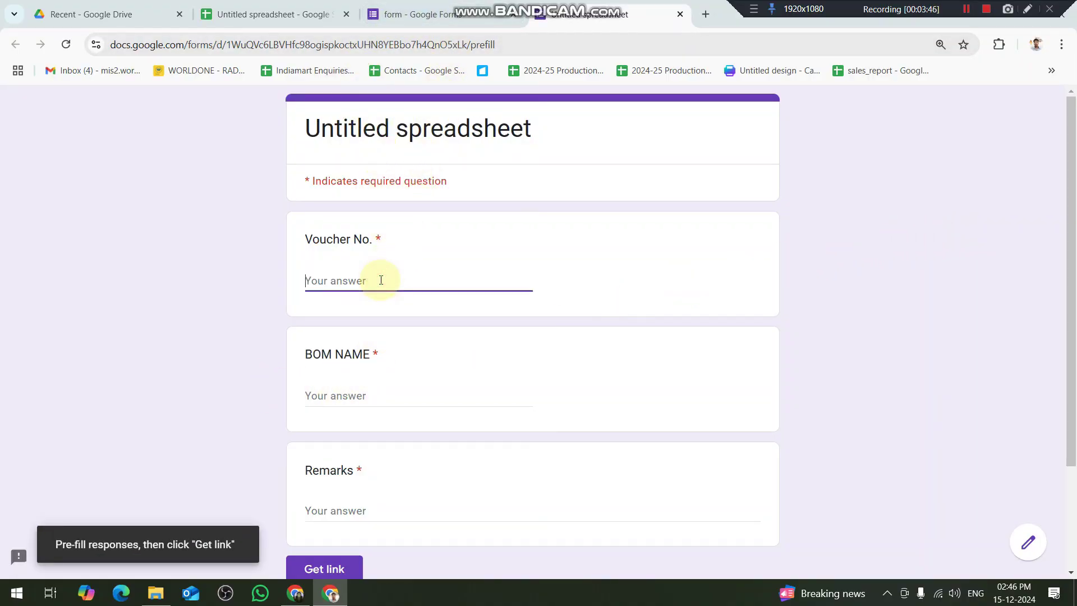
text(sdfds)
key(Tab)
text(ds)
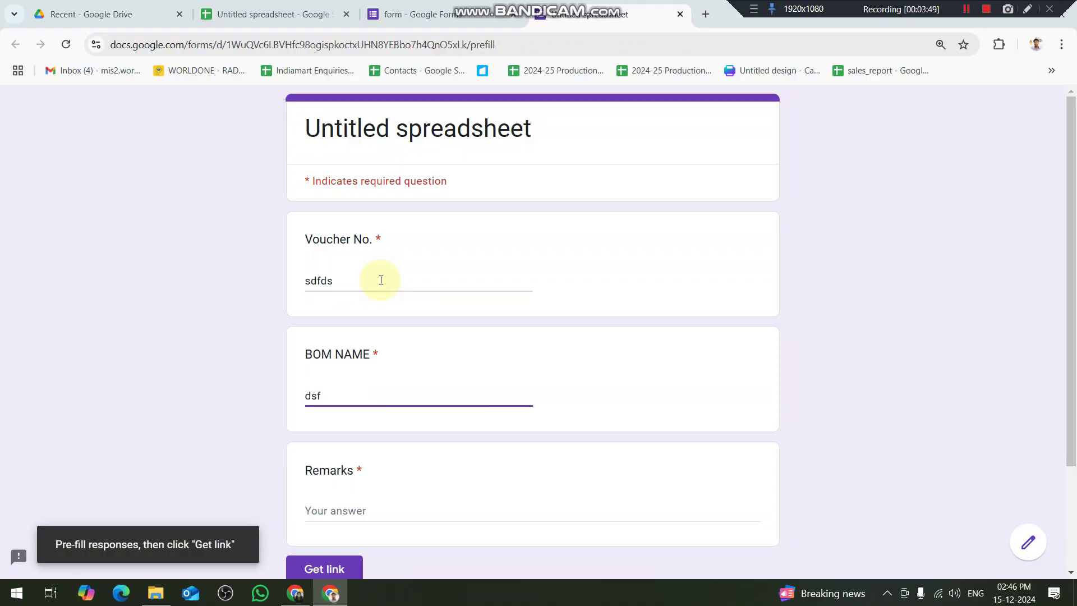
key(Tab)
text(sfd)
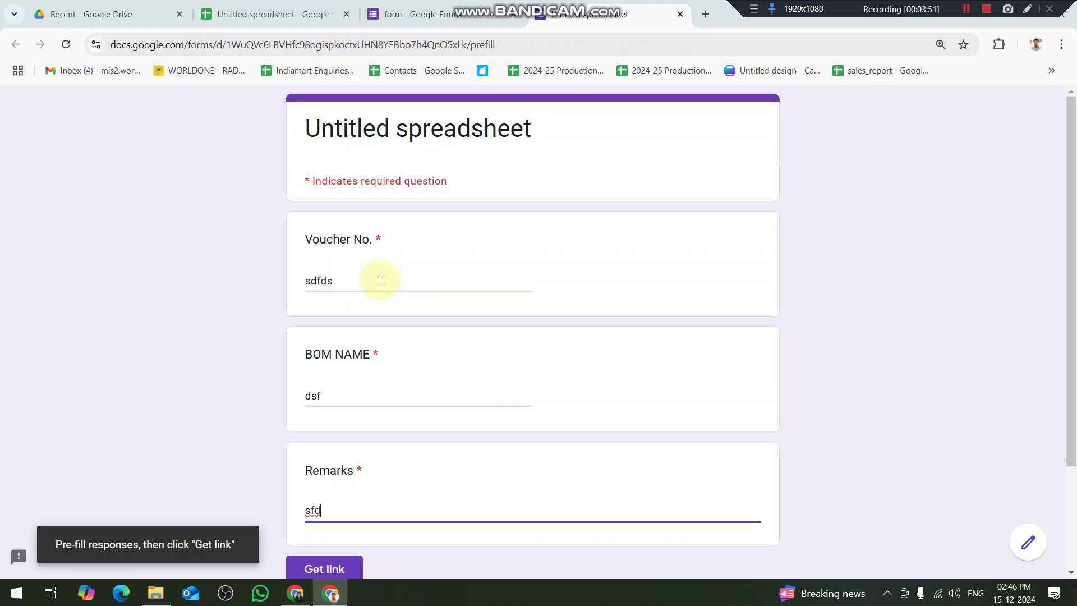
key(BackSpace)
key(BackSpace)
key(BackSpace)
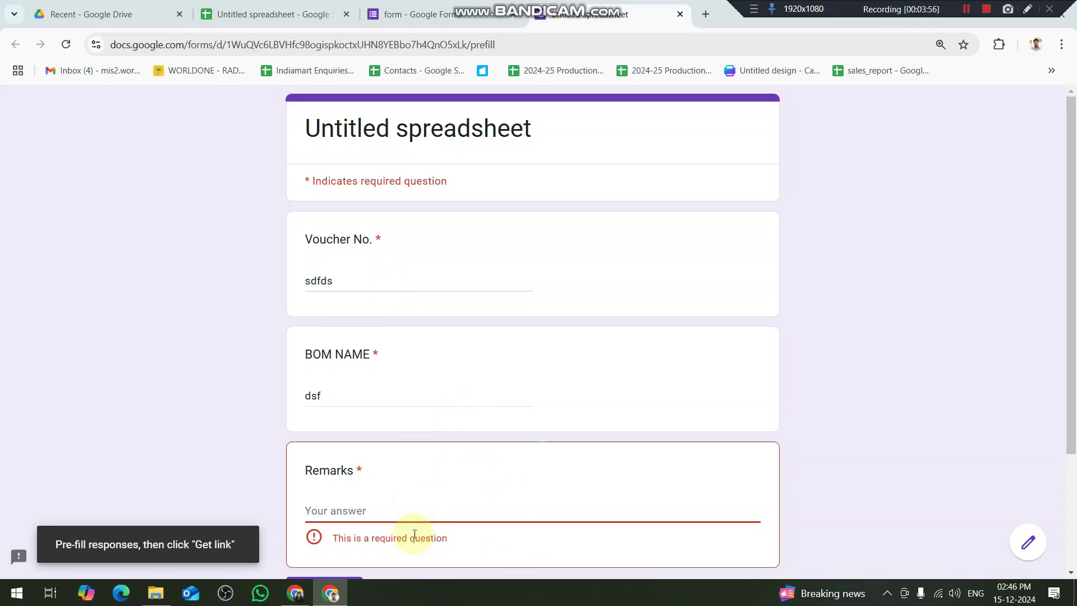
text(sdfsd)
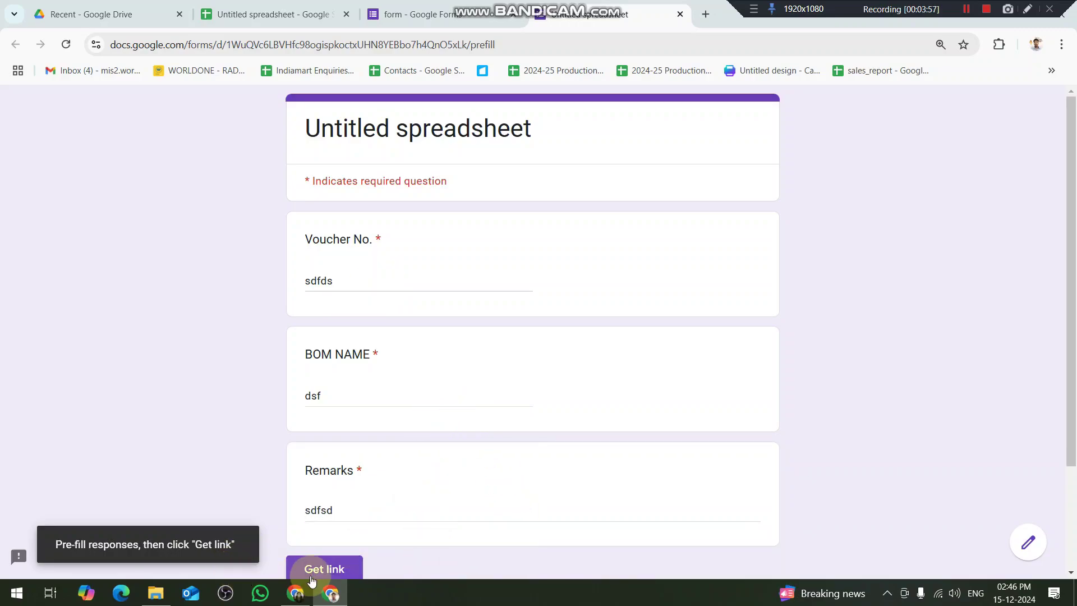
Generate the form's pre-filled link from the sample answers, copy it and return to the spreadsheet
click(318, 567)
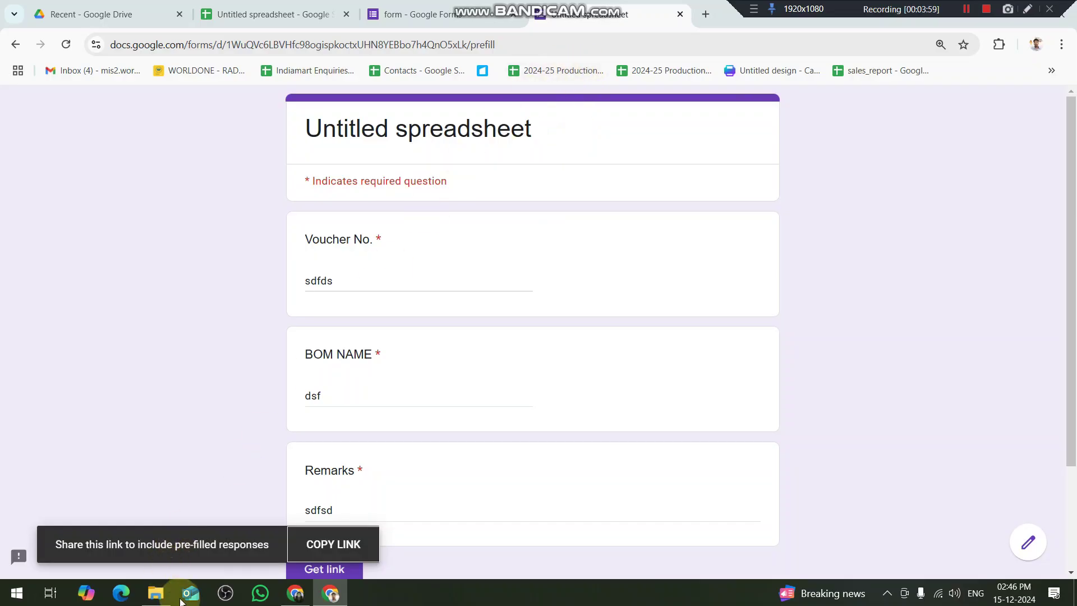
click(333, 544)
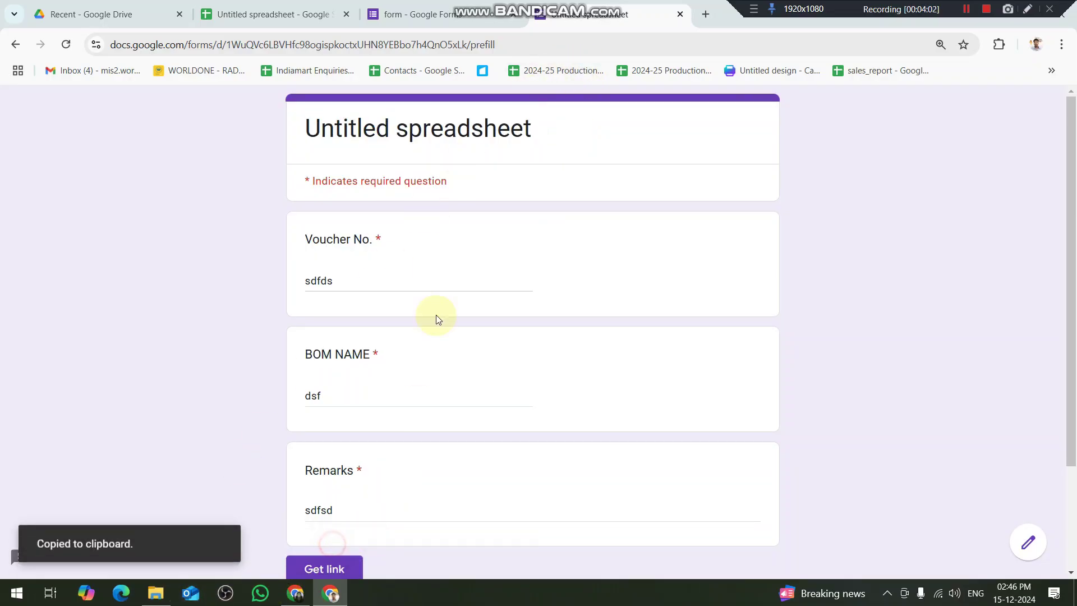
click(415, 14)
click(249, 7)
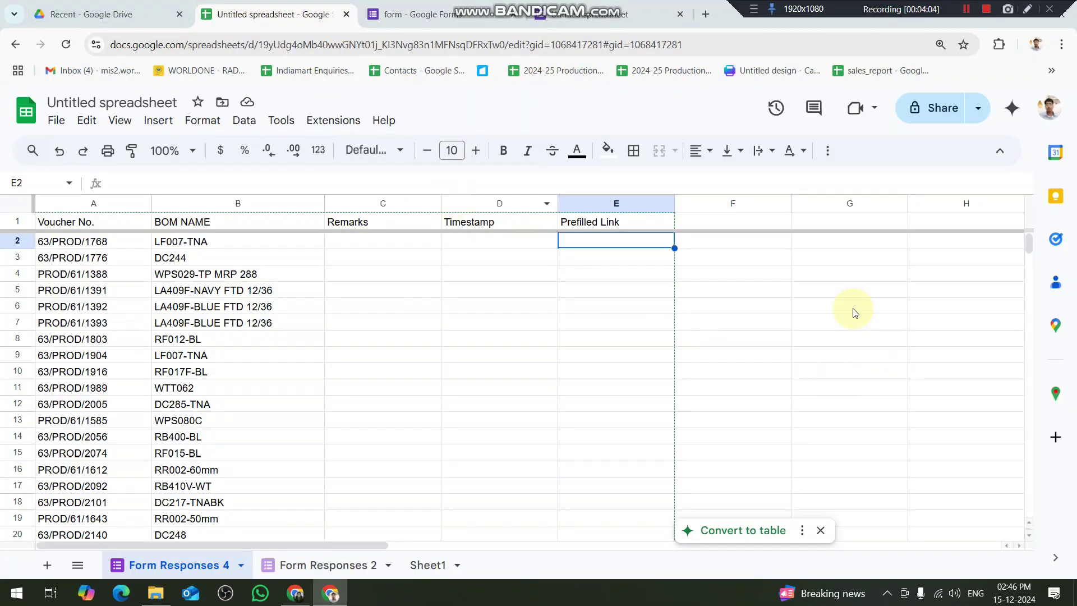
Paste the copied pre-filled form link into cell F1
click(739, 226)
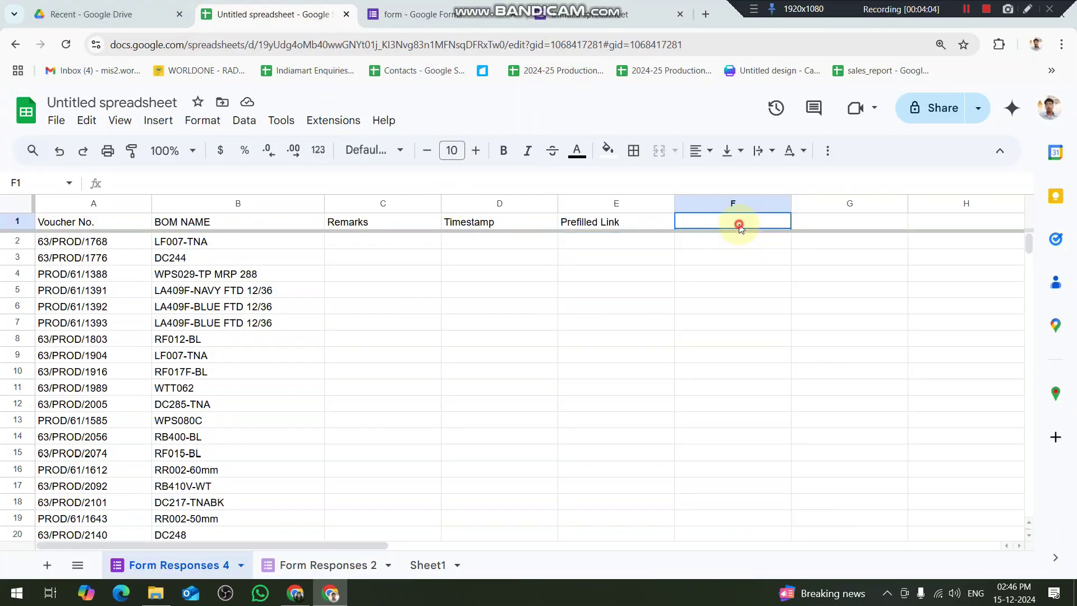
key(ctrl+v)
click(749, 258)
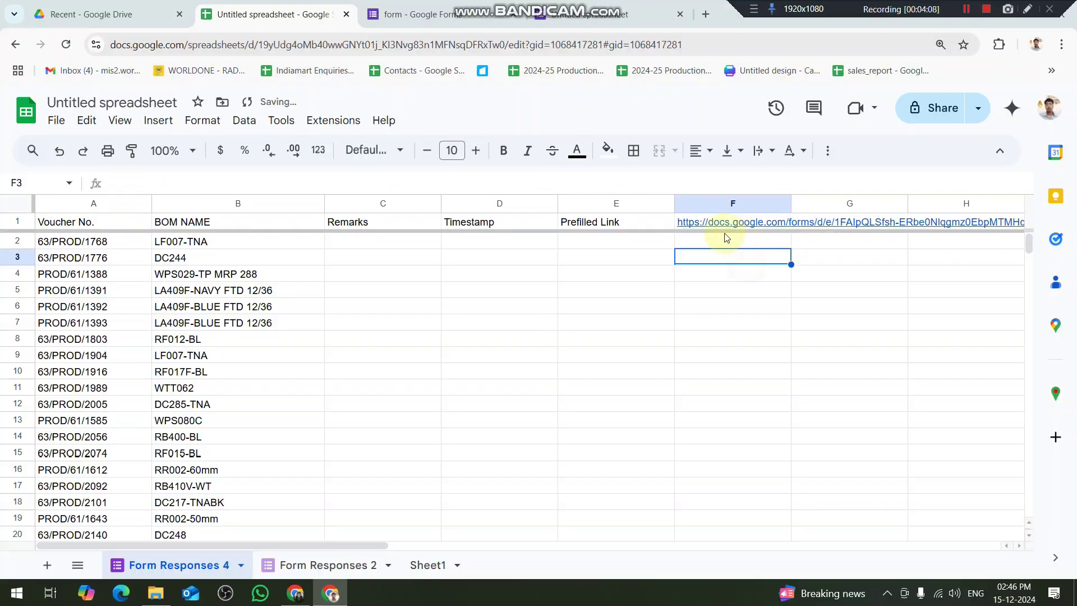
Begin a formula in E2 with =IF($A$2:$A="","" to leave rows without a voucher number blank
click(659, 247)
text(=)
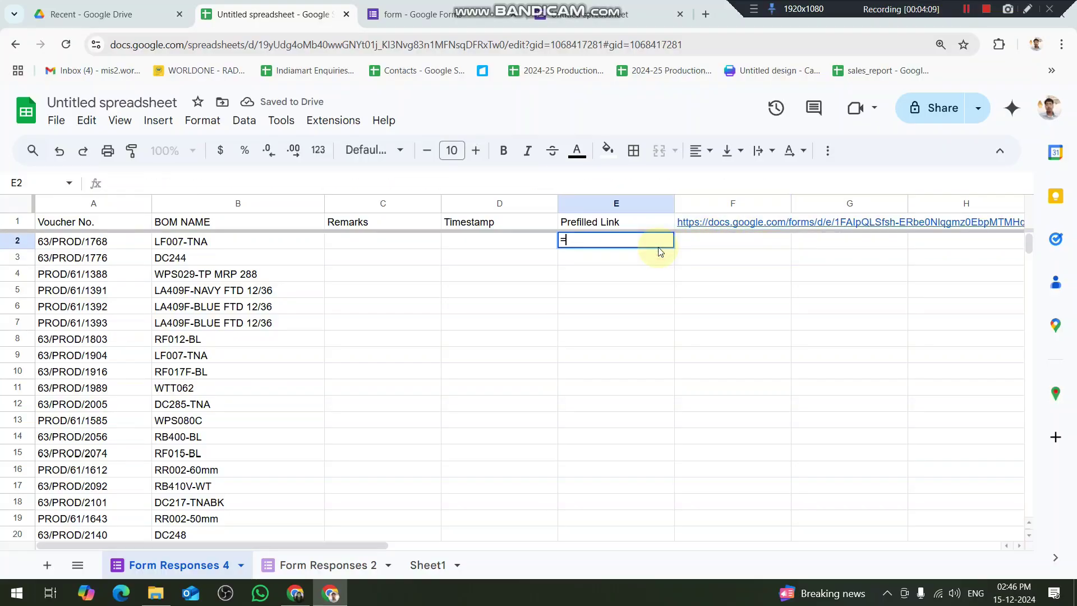
text(IF()
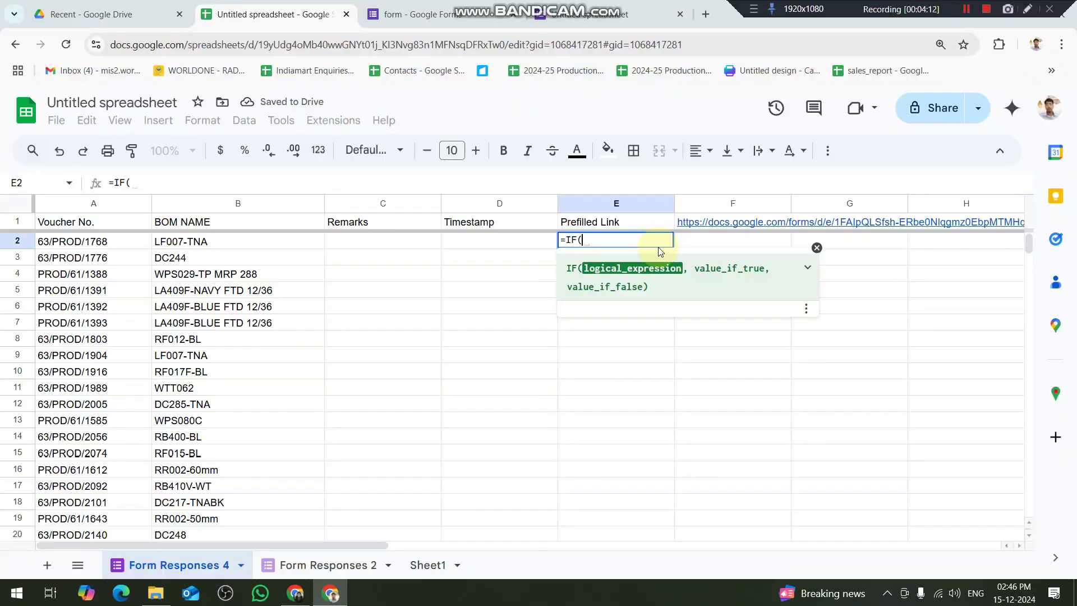
key(Left)
key(Left)
key(Left)
key(Left)
key(shift+Down)
key(ctrl+shift+Down)
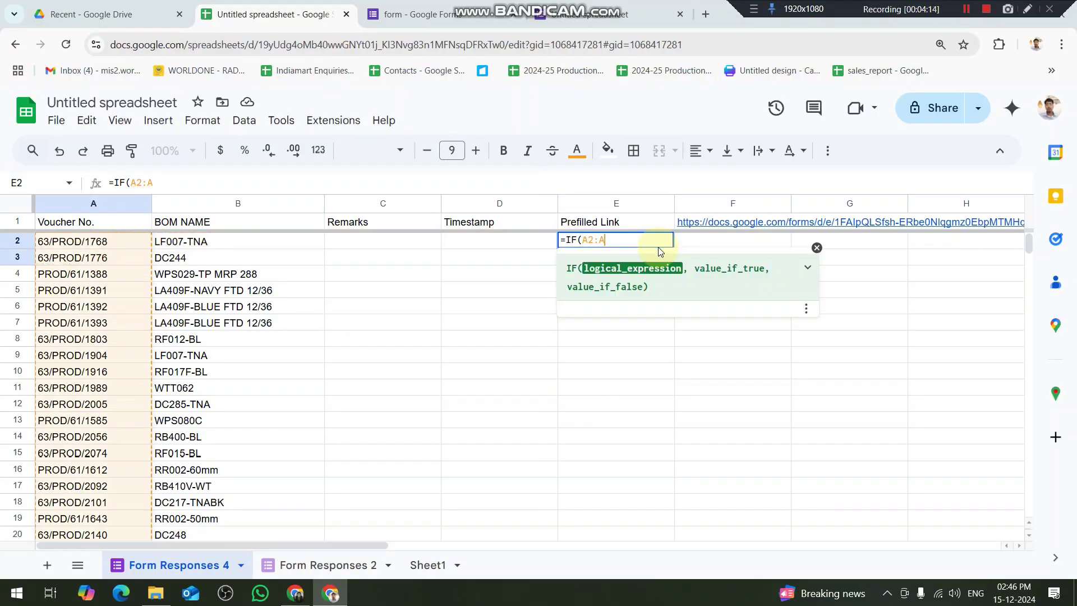
key(F4)
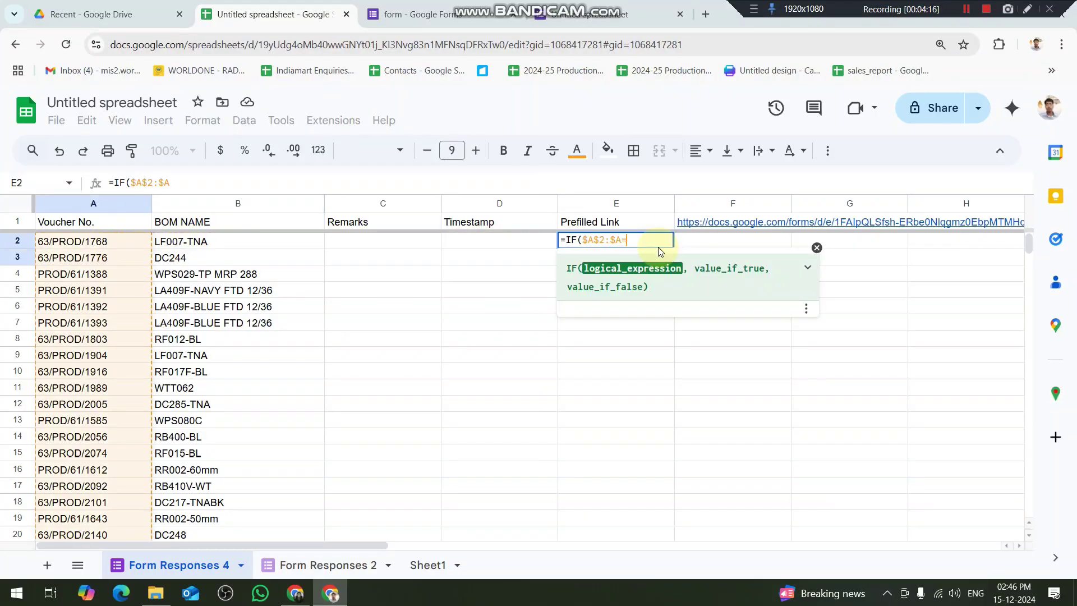
text(=)
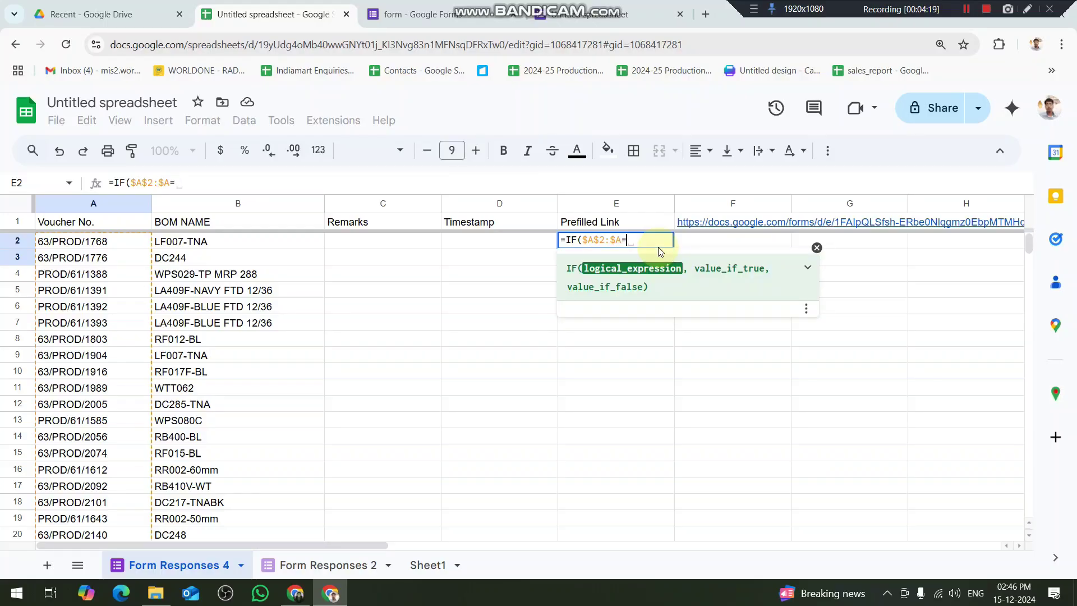
key(super+space)
text("")
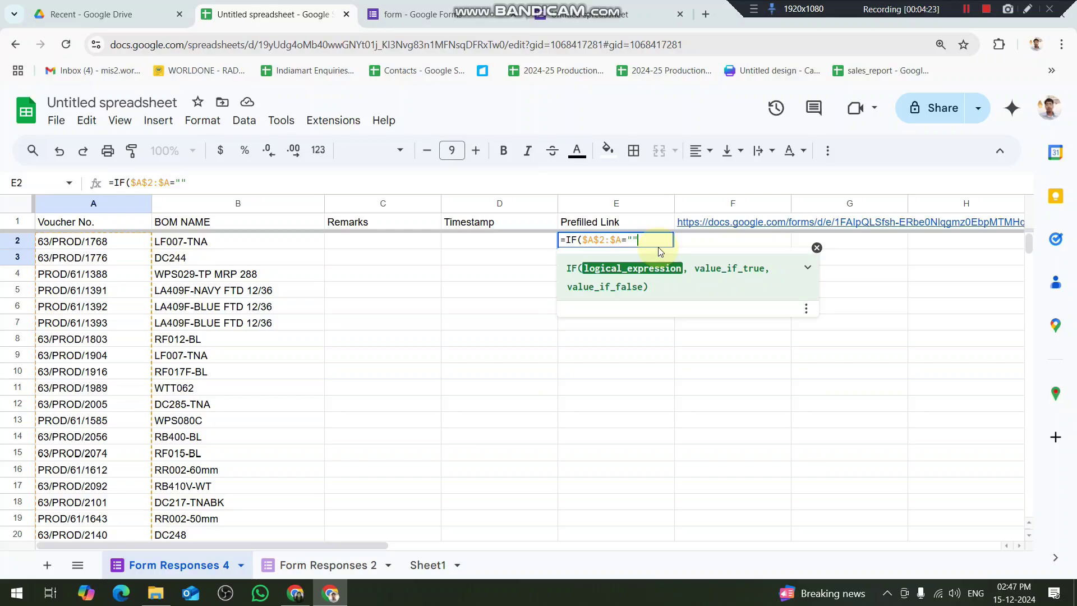
text(,"")
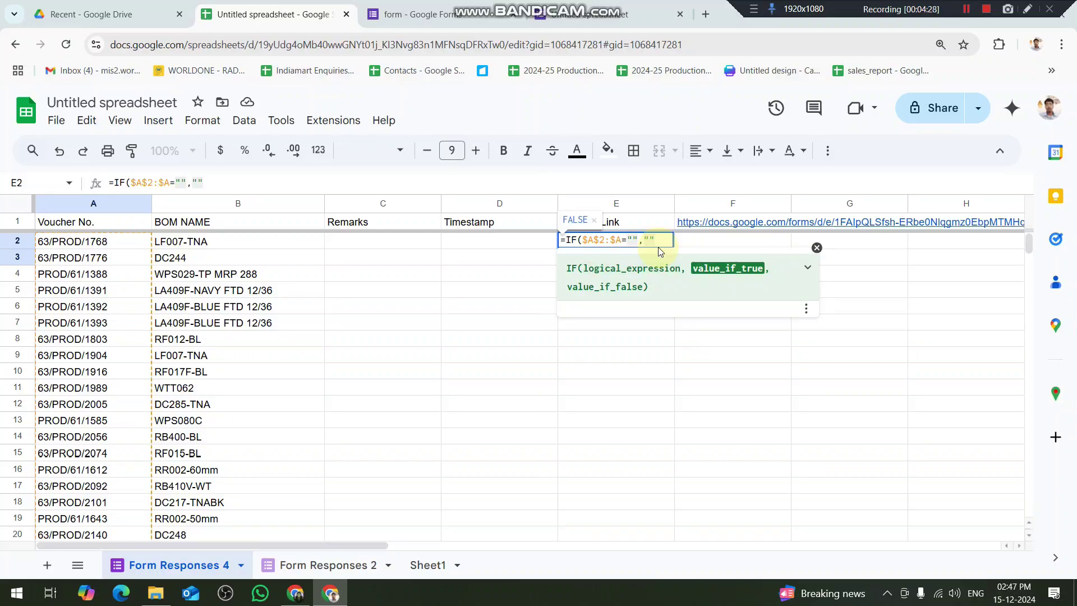
Add HYPERLINK as the IF formula's false value, with the link copied from F1 after an opening quotation mark
text(,HYPERLINK()
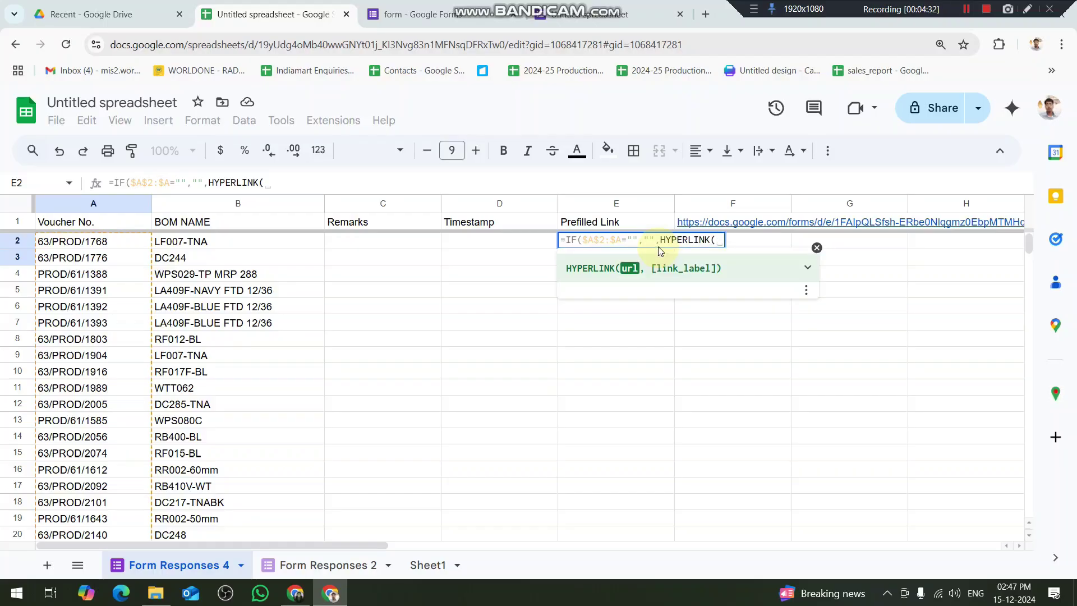
mouse_move(715, 223)
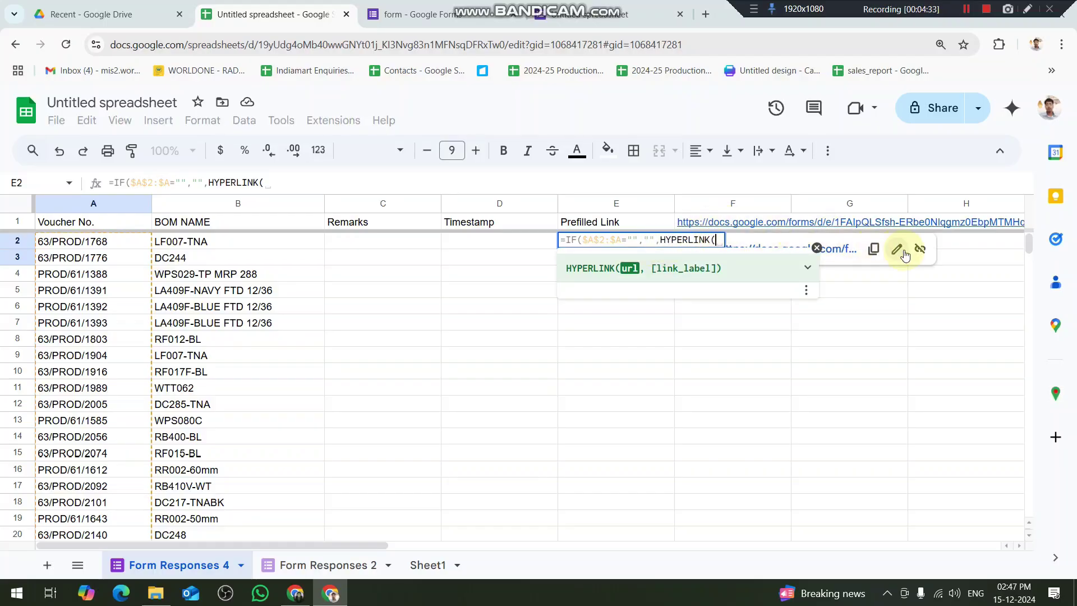
click(878, 250)
key(ctrl+v)
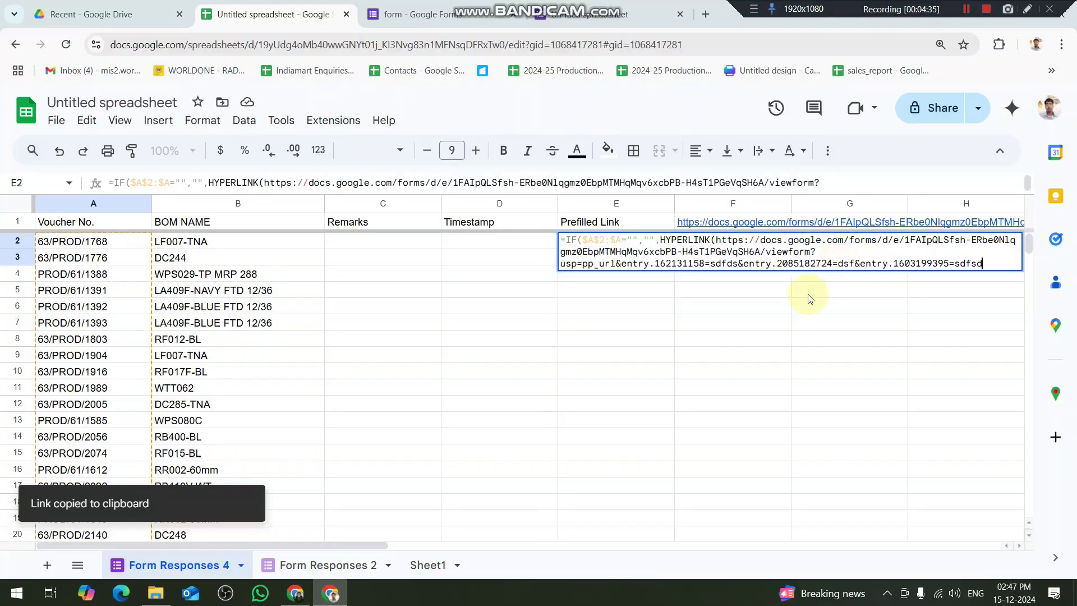
key(ctrl+z)
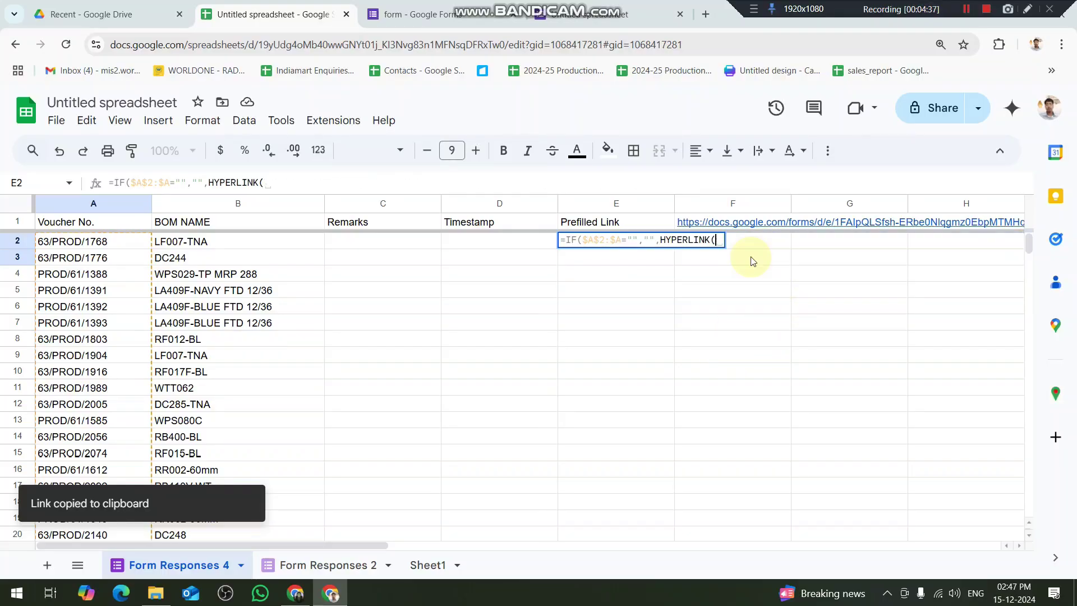
text(")
key(ctrl+v)
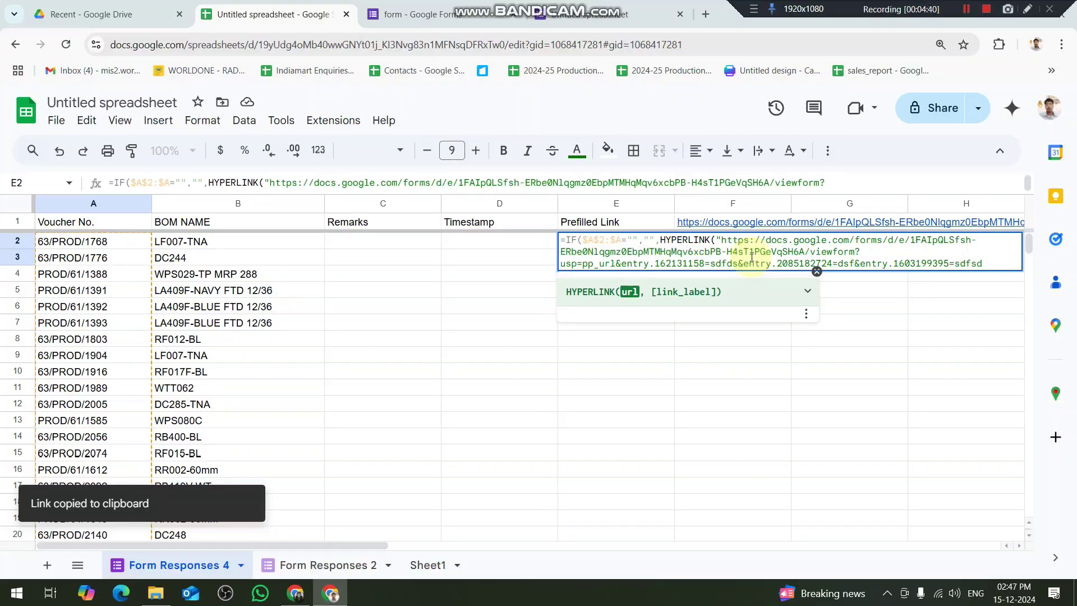
Examine the entry IDs of the form questions within the pasted URL in the E2 formula
key(Left)
key(Left)
key(Left)
key(Left)
key(Left)
key(Left)
key(Left)
key(Left)
key(Left)
key(Left)
key(Left)
key(Left)
key(Left)
key(Left)
key(Left)
key(Left)
key(Left)
key(Left)
key(Left)
key(Left)
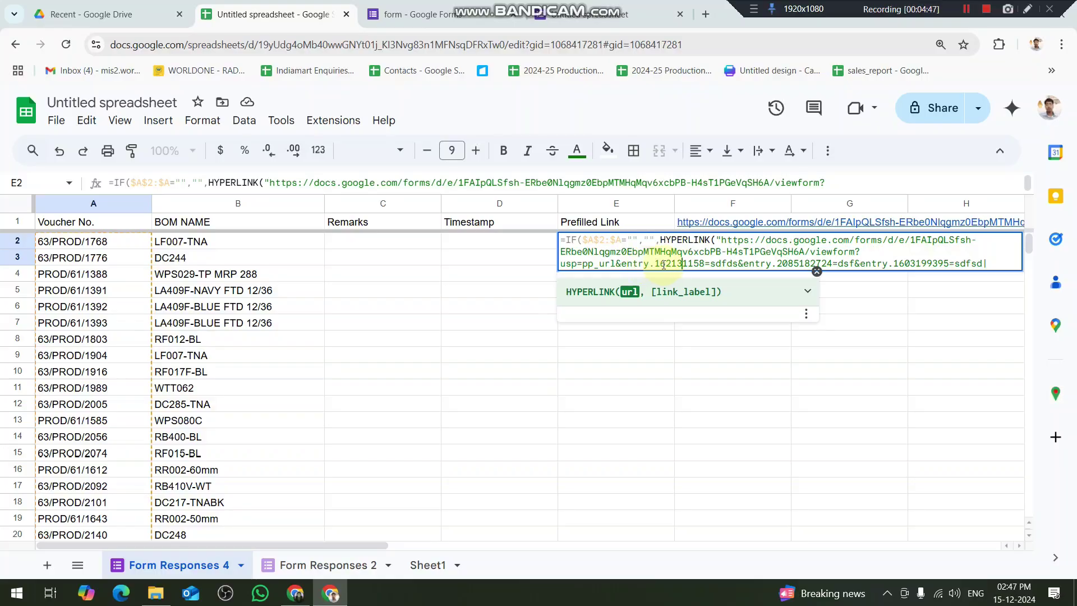
drag(654, 264, 705, 275)
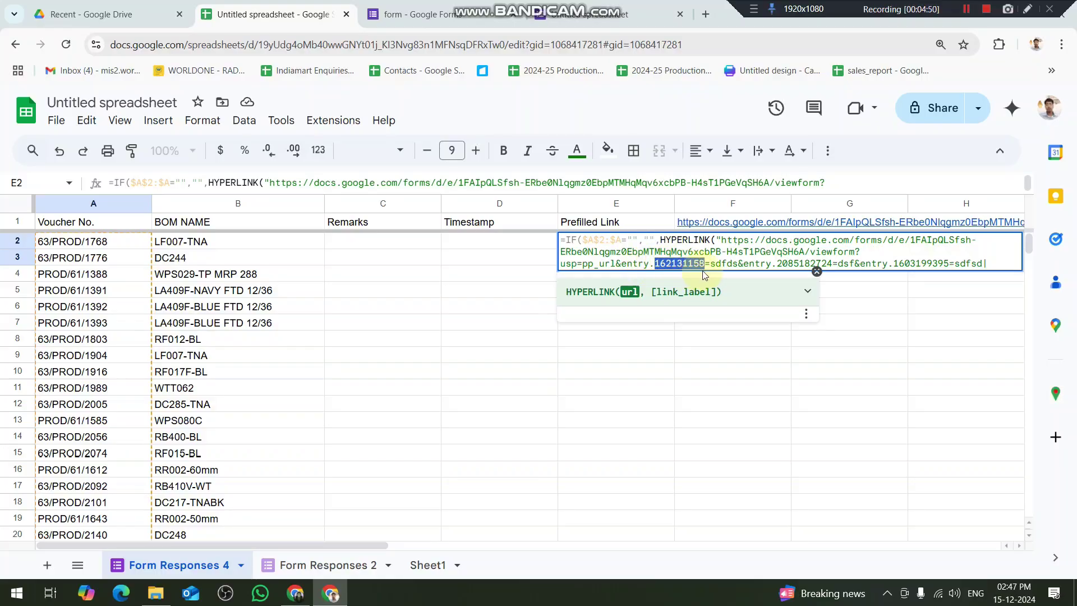
drag(777, 264, 949, 268)
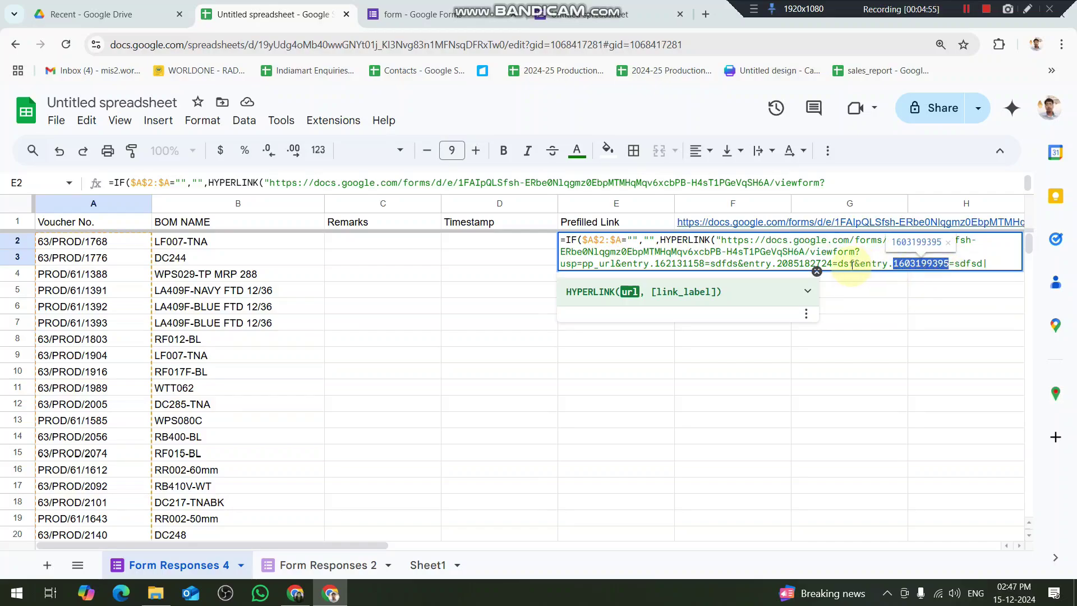
Discard the unfinished formula in E2 and undo the link pasted into F1
drag(852, 264, 998, 265)
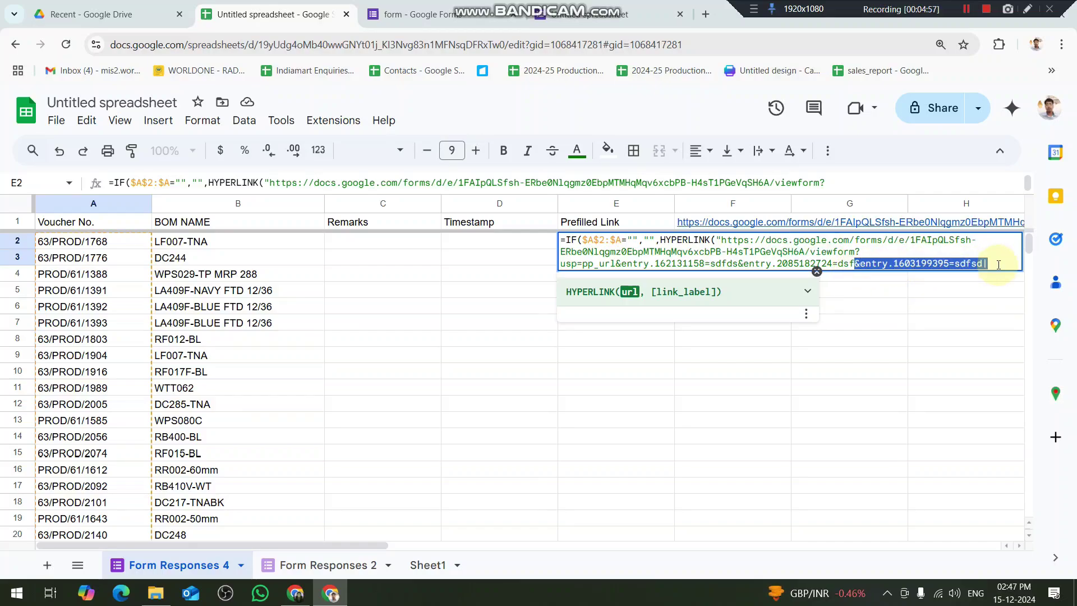
click(993, 265)
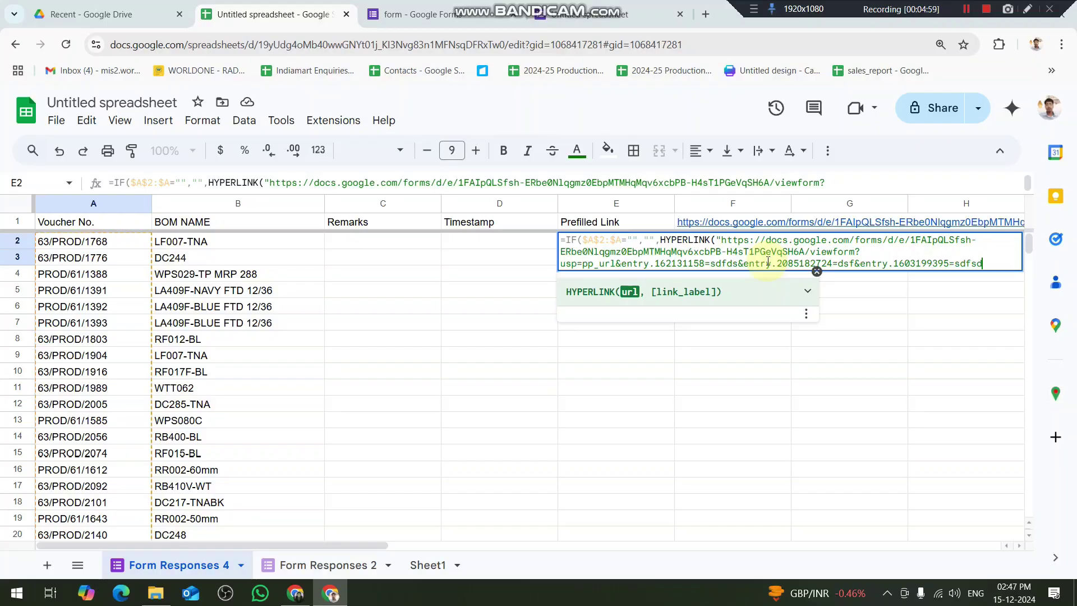
key(ctrl+z)
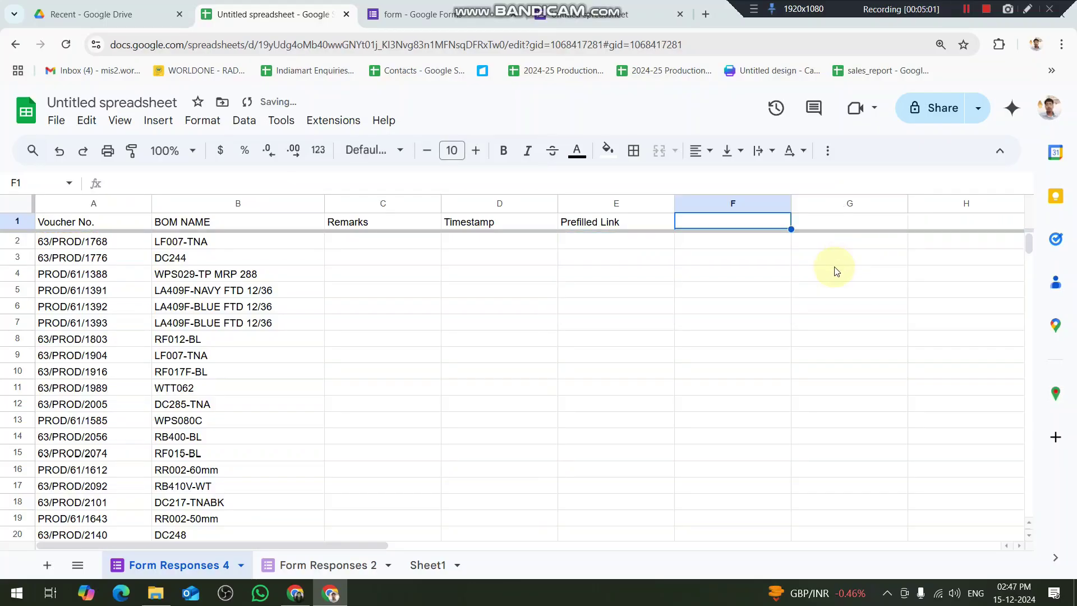
Start the E2 formula again as =IF($A$2:$A="","" so that empty voucher rows return blank
key(Left)
key(Down)
text(=IF()
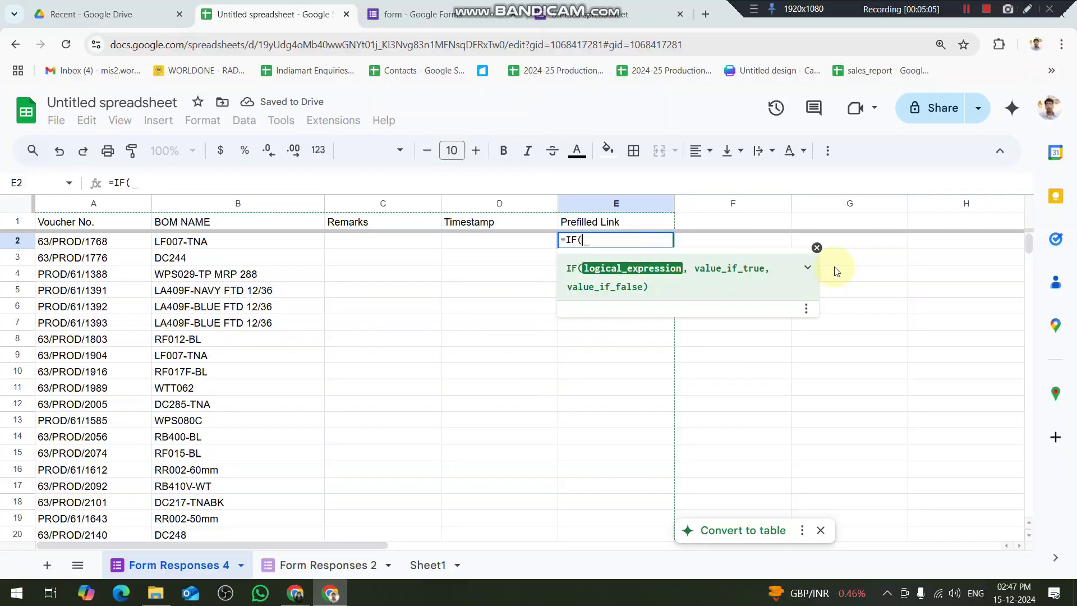
key(Left)
key(Left)
key(Left)
key(Left)
key(shift+Down)
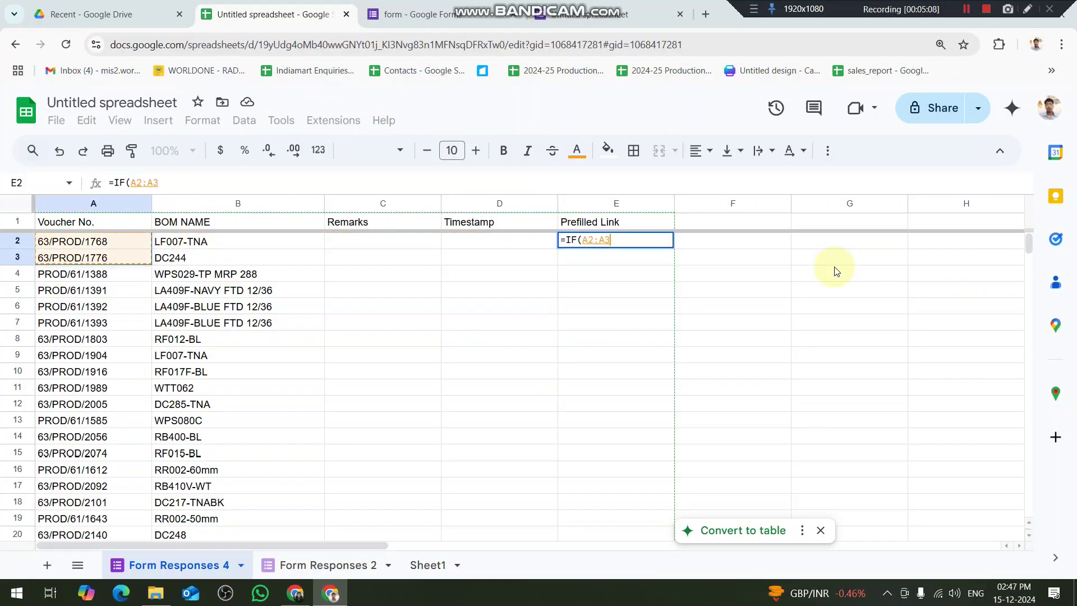
key(ctrl+shift+Down)
key(F4)
text(=)
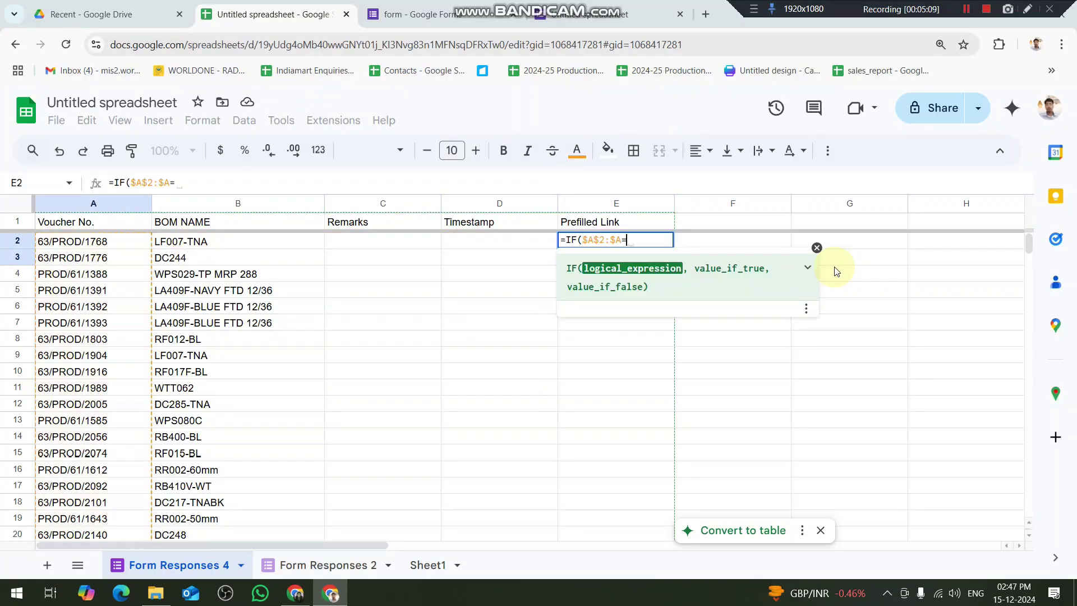
text("")
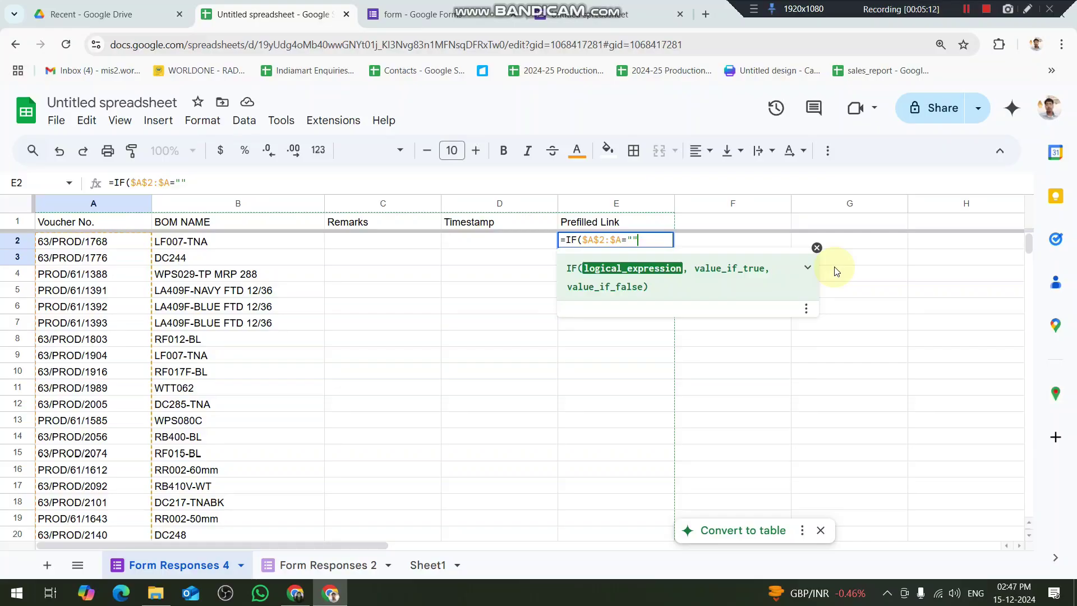
text(,"")
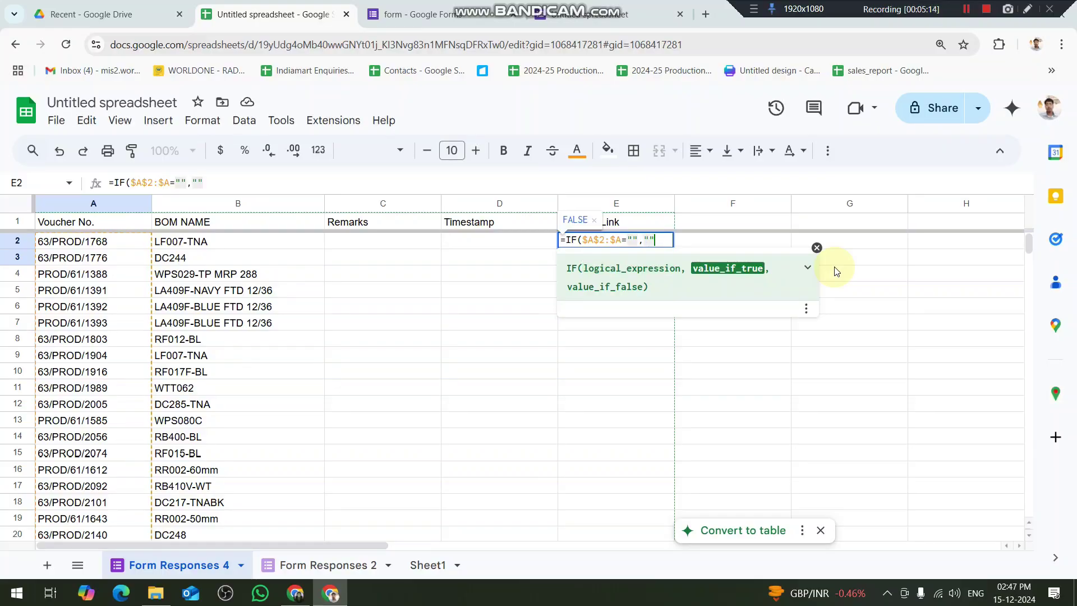
Add a HYPERLINK function as the false value, with the copied pre-filled form link enclosed in quotation marks
text(,h)
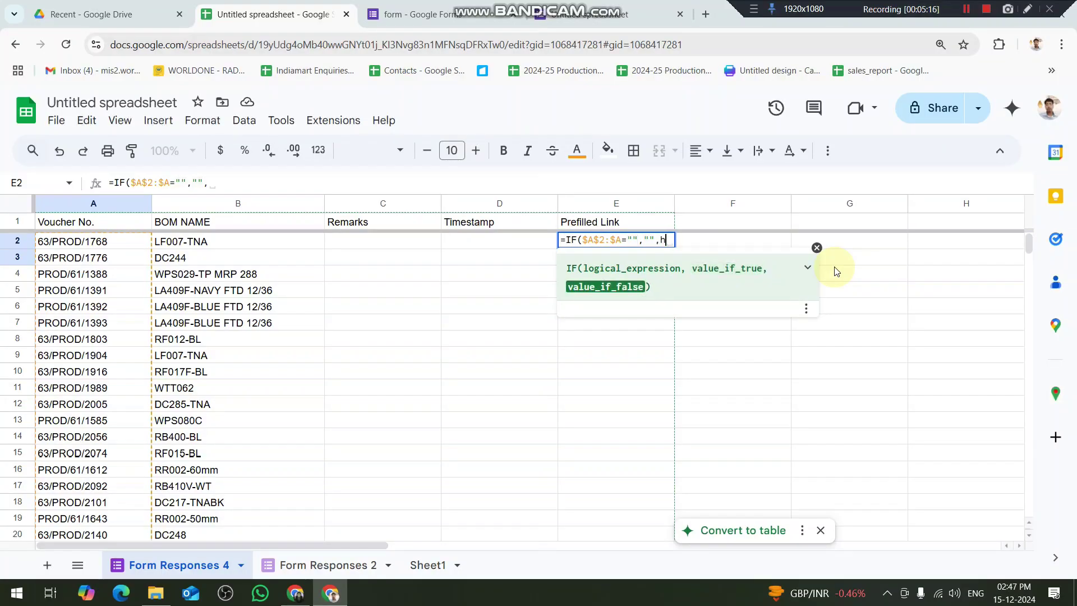
text(y)
key(Tab)
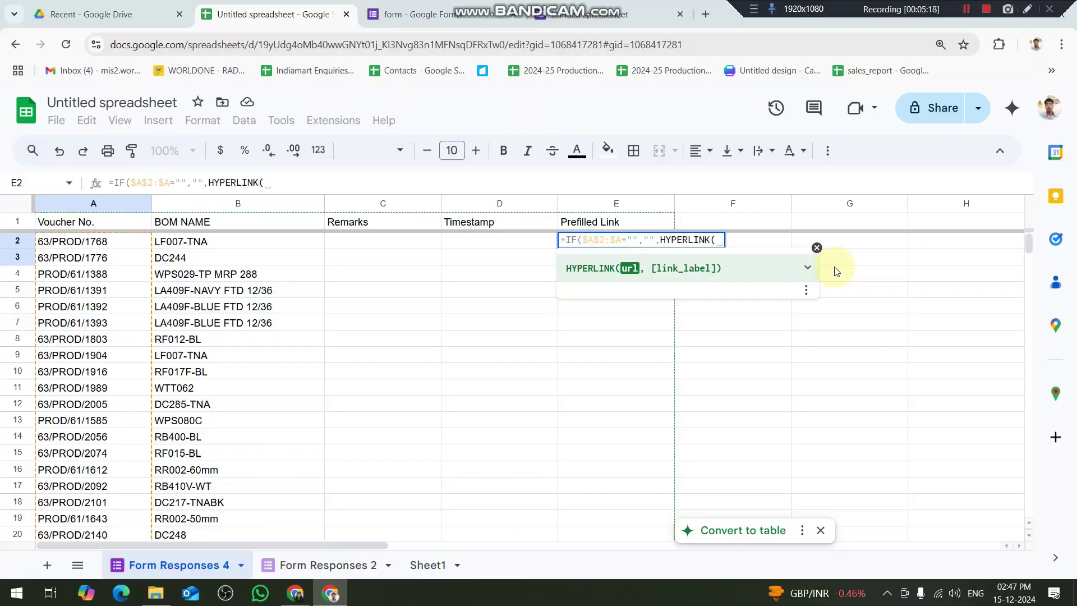
text("")
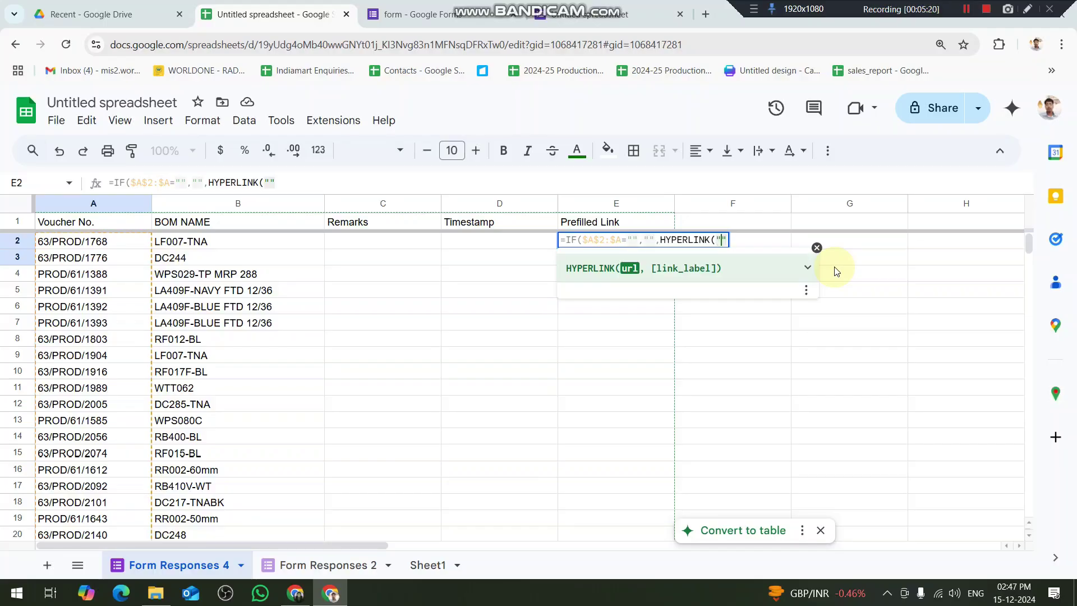
key(ctrl+v)
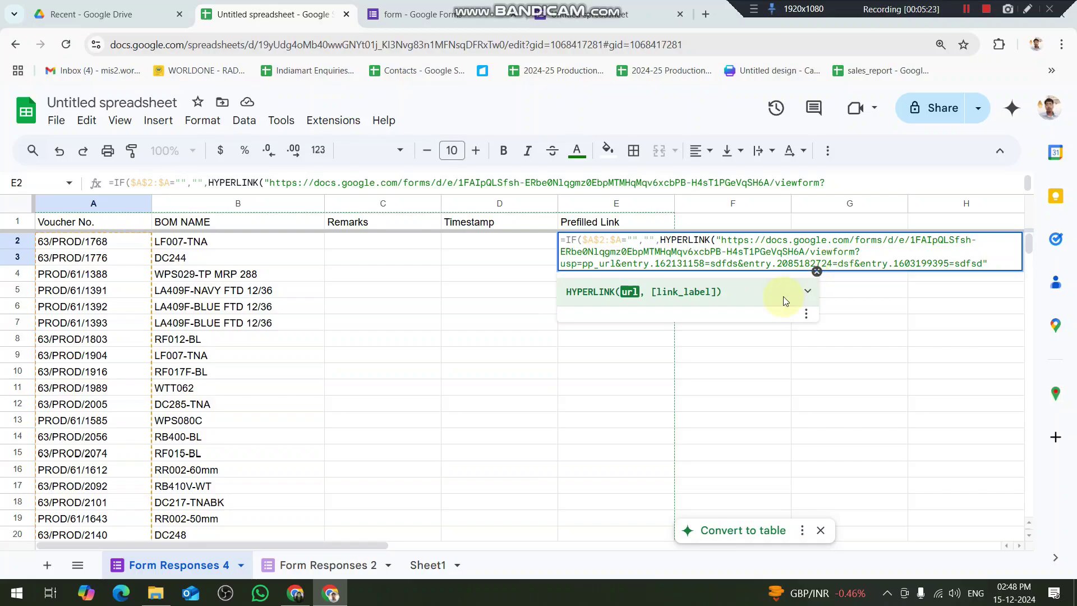
Replace the sample voucher answer in the E2 link with "&$A$2:$A&" so it takes the Voucher No. column
click(724, 263)
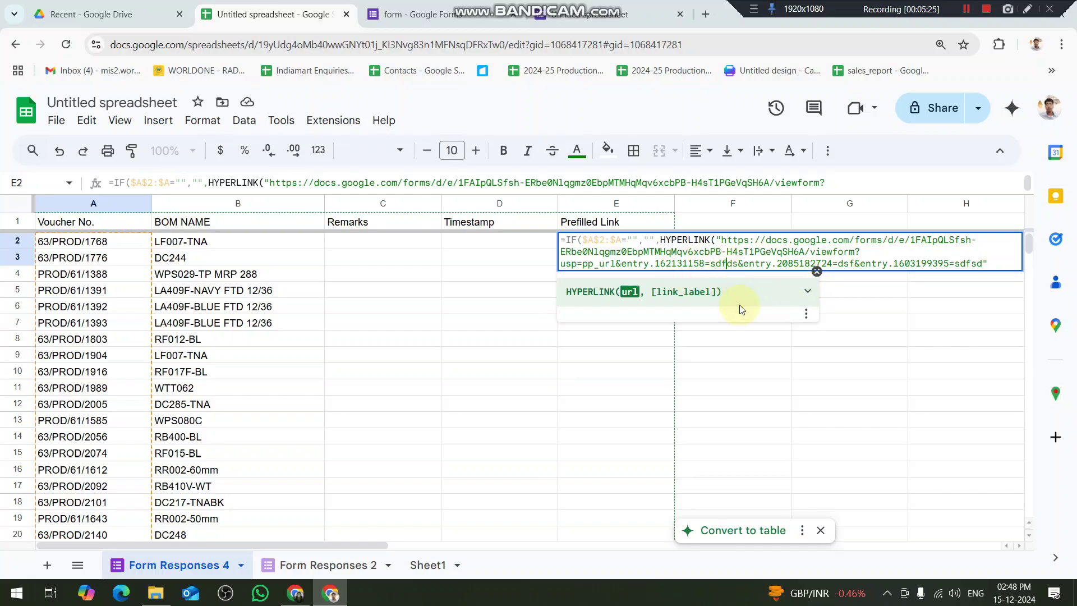
key(BackSpace)
key(BackSpace)
key(BackSpace)
key(BackSpace)
key(BackSpace)
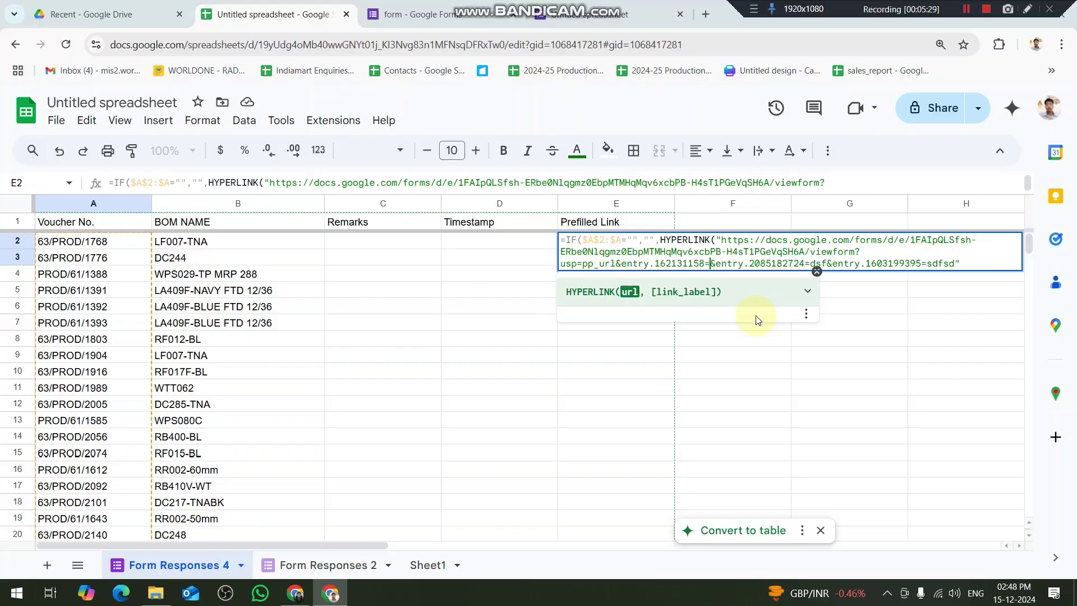
text("")
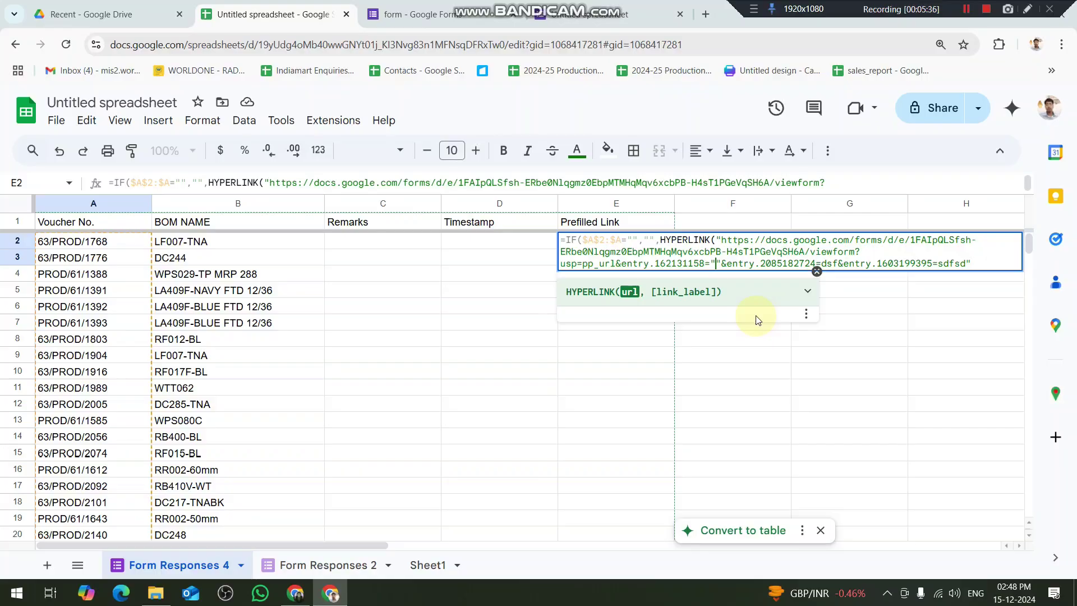
text(^)
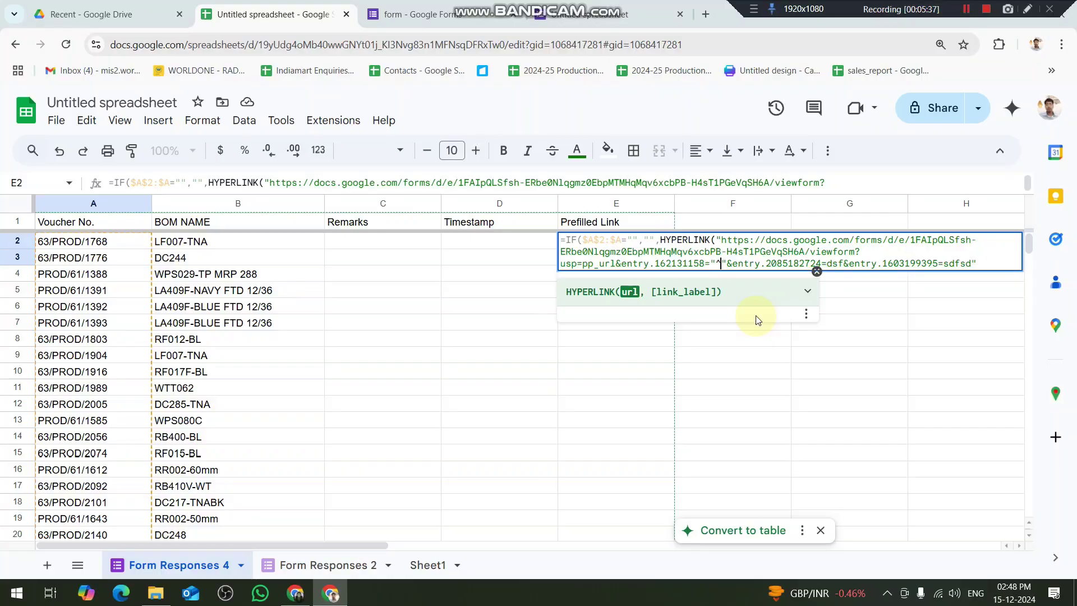
key(BackSpace)
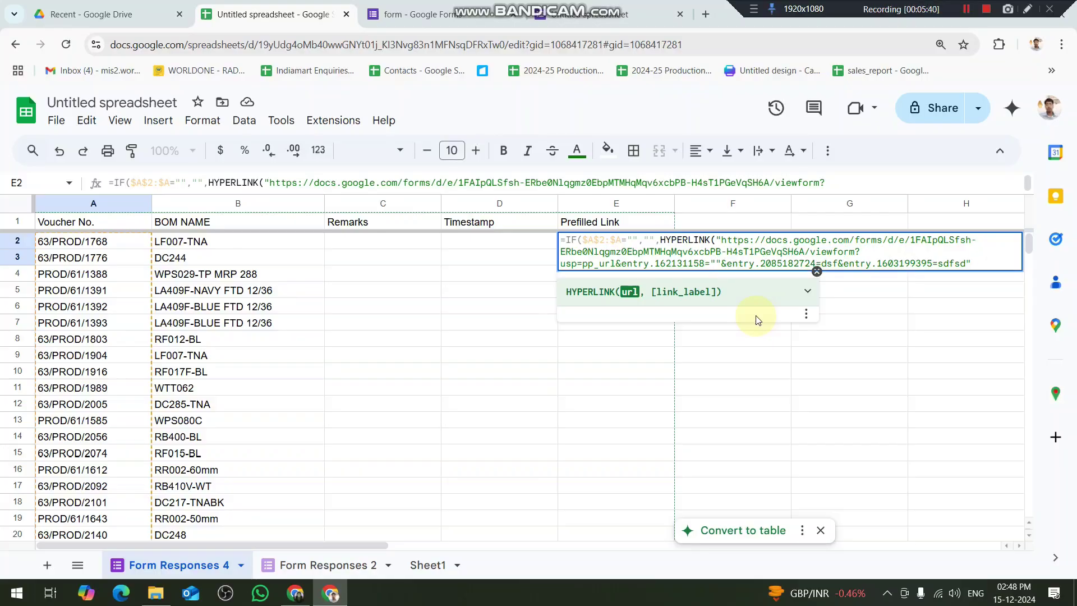
text(&&)
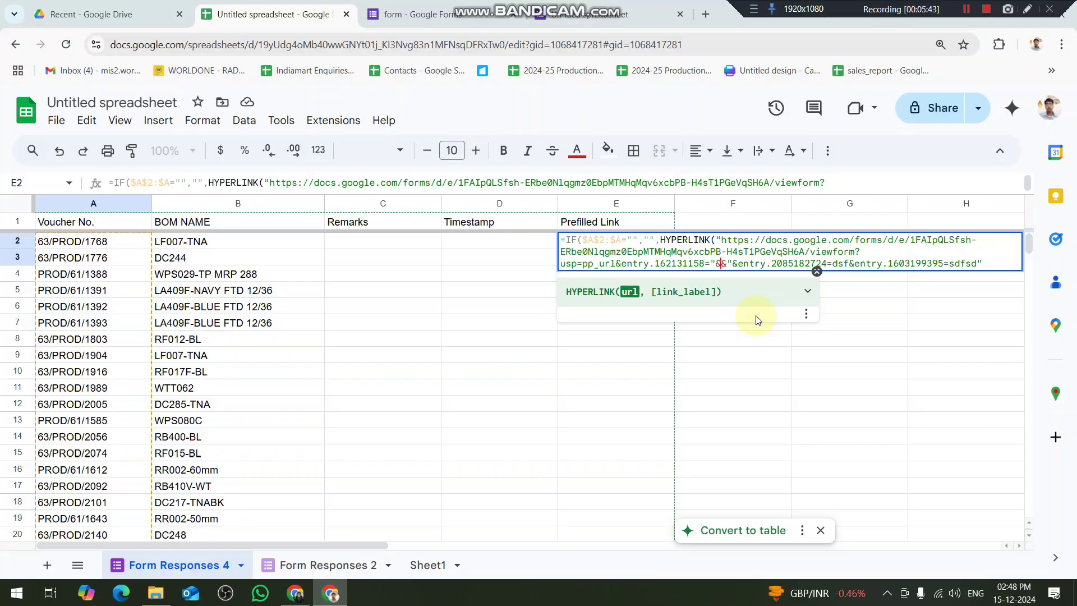
text(A2)
text(:a)
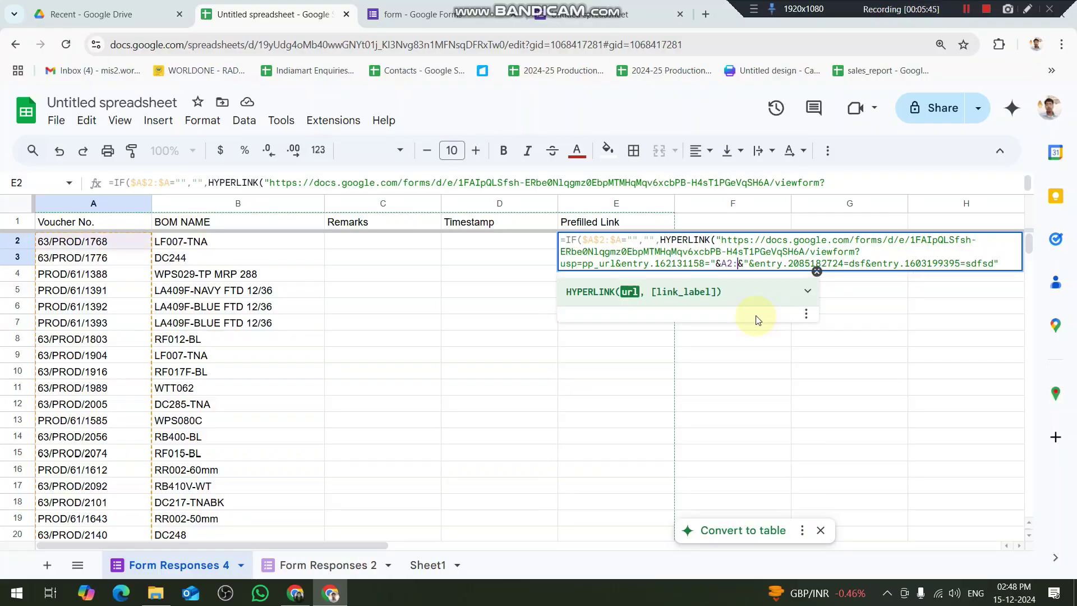
key(F4)
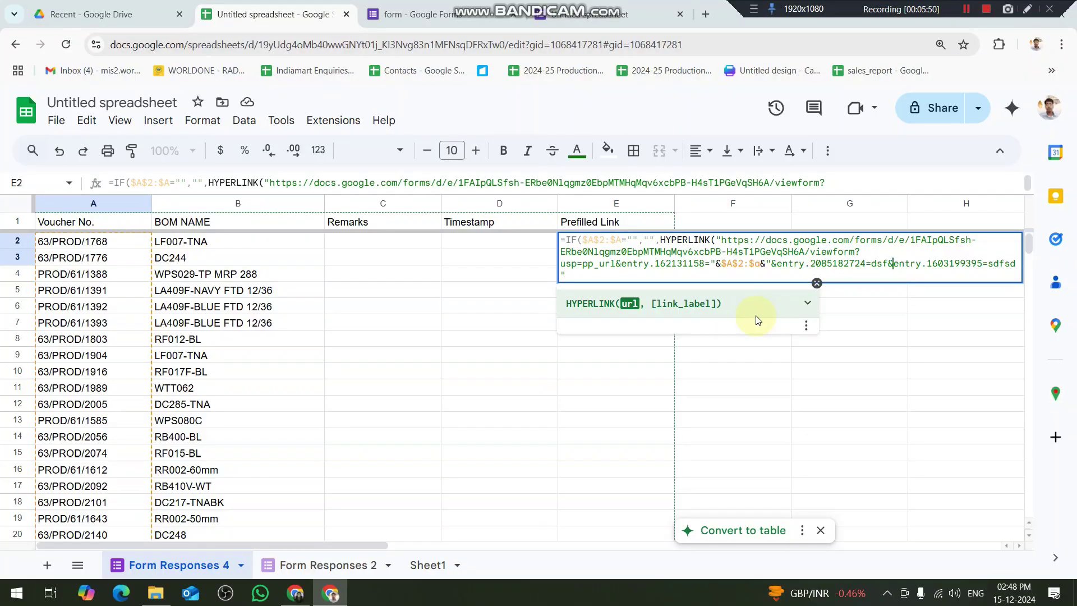
Replace the sample BOM answer in the E2 link with "&$B$2:$B&" so it takes the BOM NAME column
key(BackSpace)
key(BackSpace)
key(BackSpace)
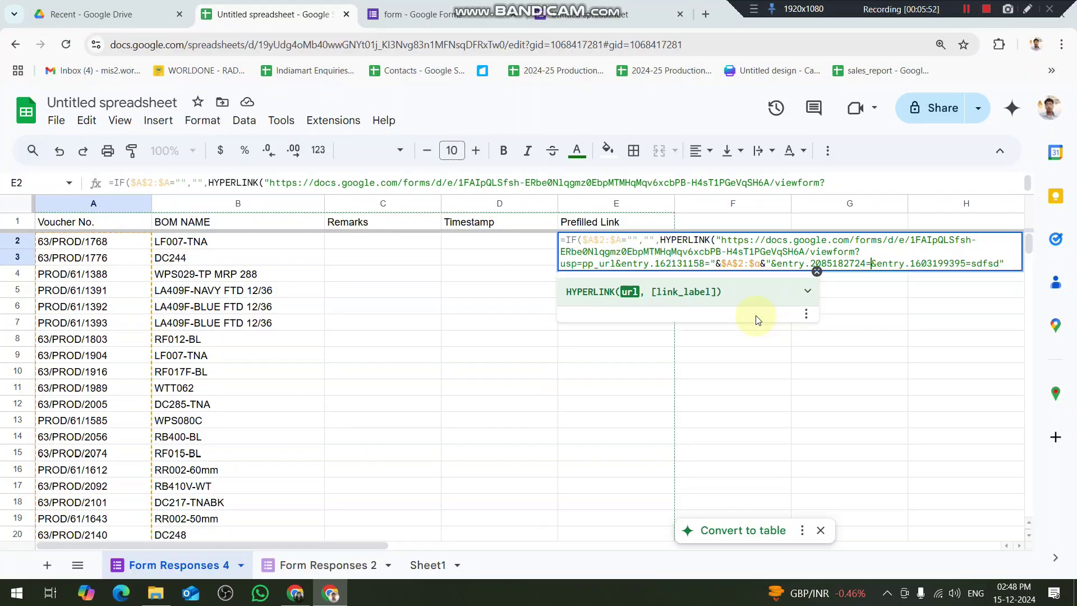
text(")
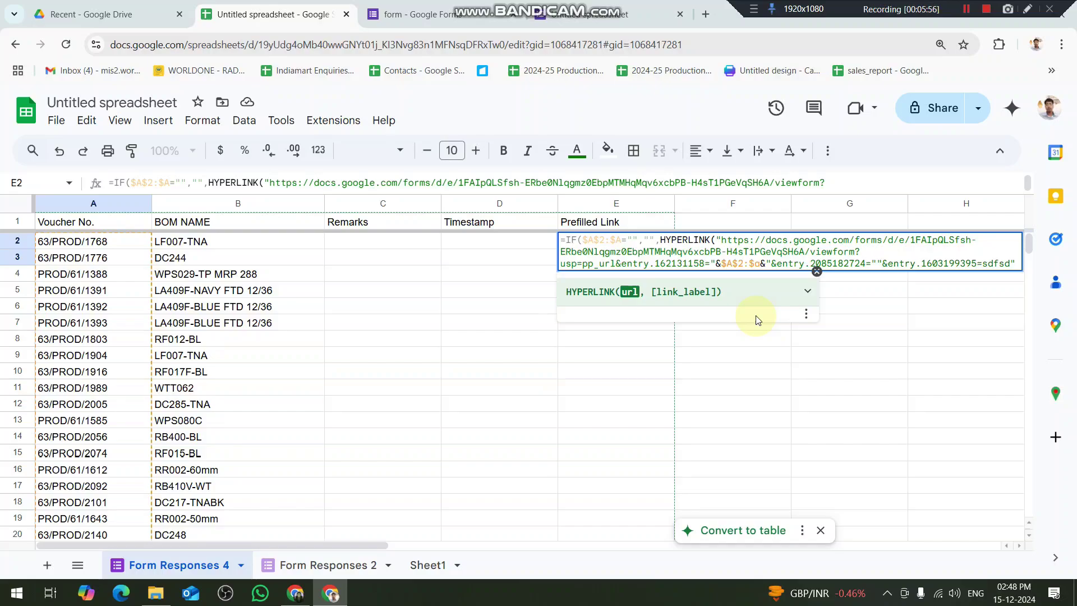
text(&&)
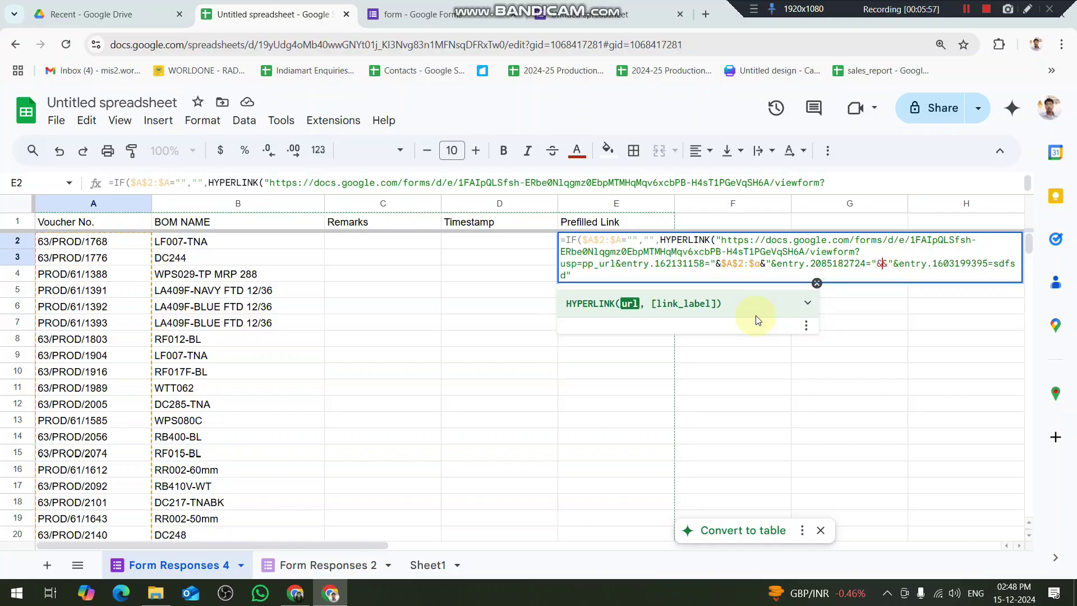
text(b2:)
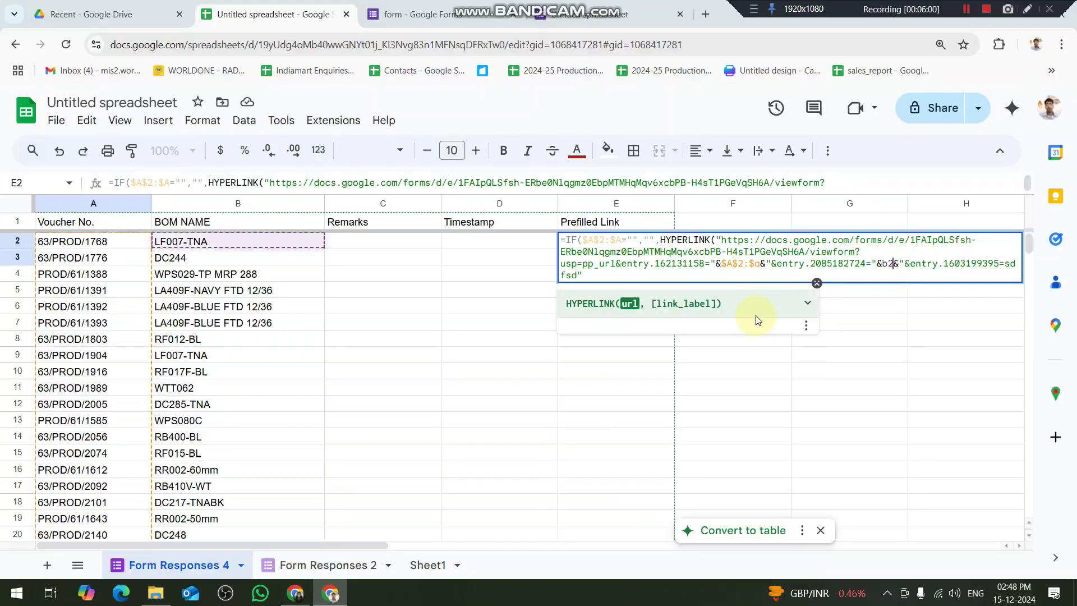
text(b)
key(F4)
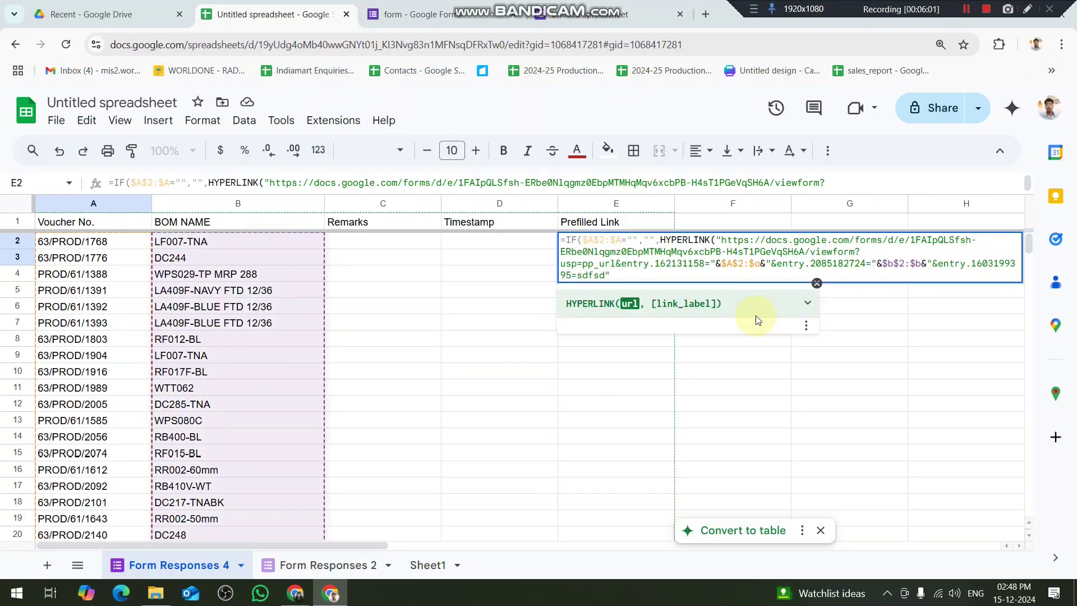
Remove the last entry parameter from the link, keeping the closing quotation mark, and complete the E2 formula with two closing parentheses
key(ctrl+shift+End)
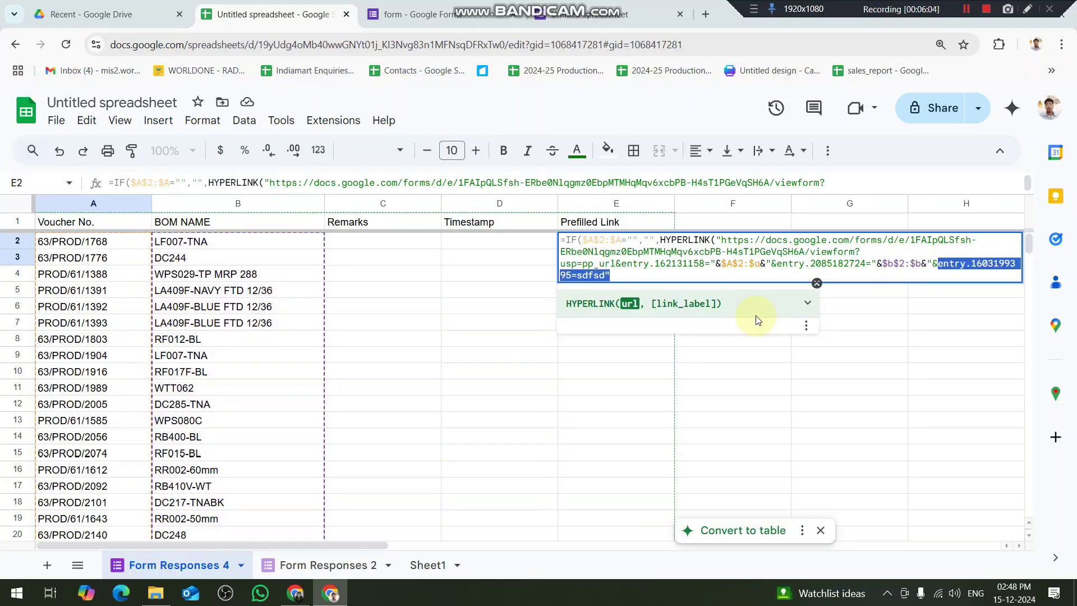
key(Delete)
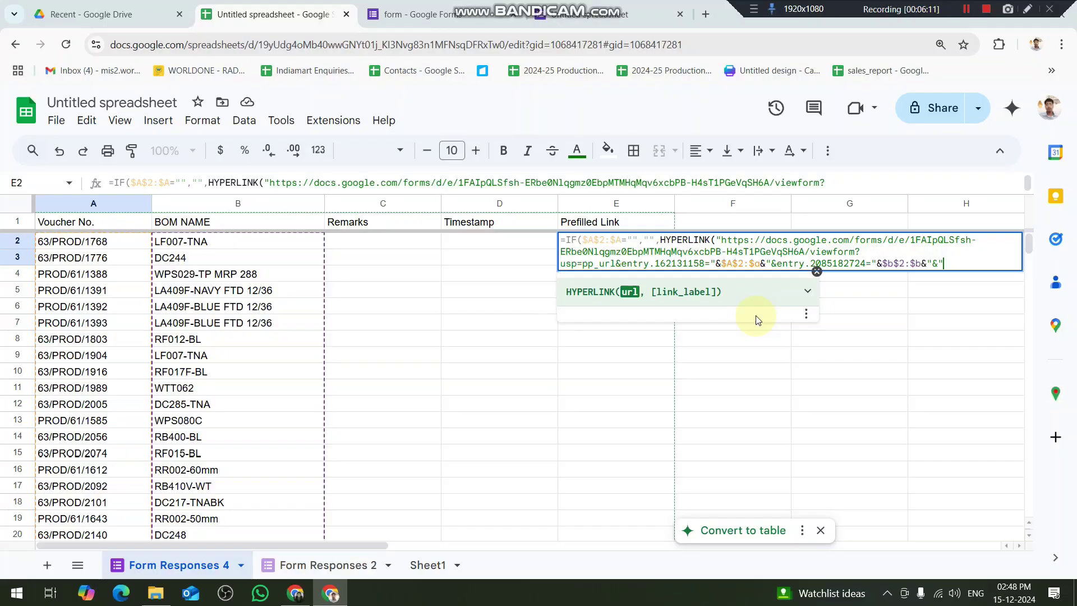
text()))
key(Return)
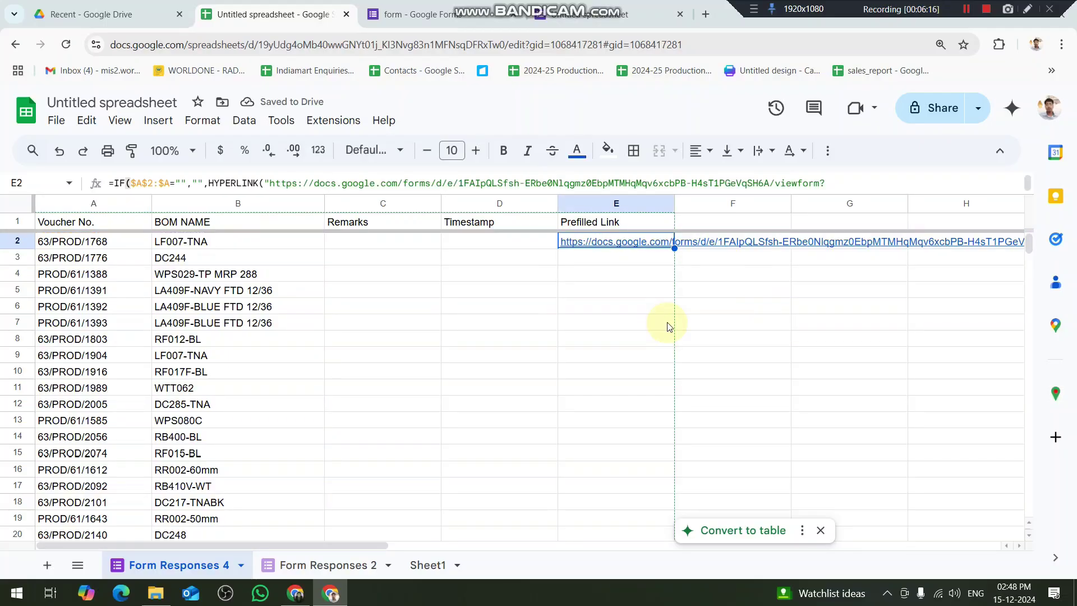
Open the form link in E2 to check the prefilled Voucher No. and BOM NAME answers, and return to the spreadsheet
mouse_move(631, 243)
click(642, 264)
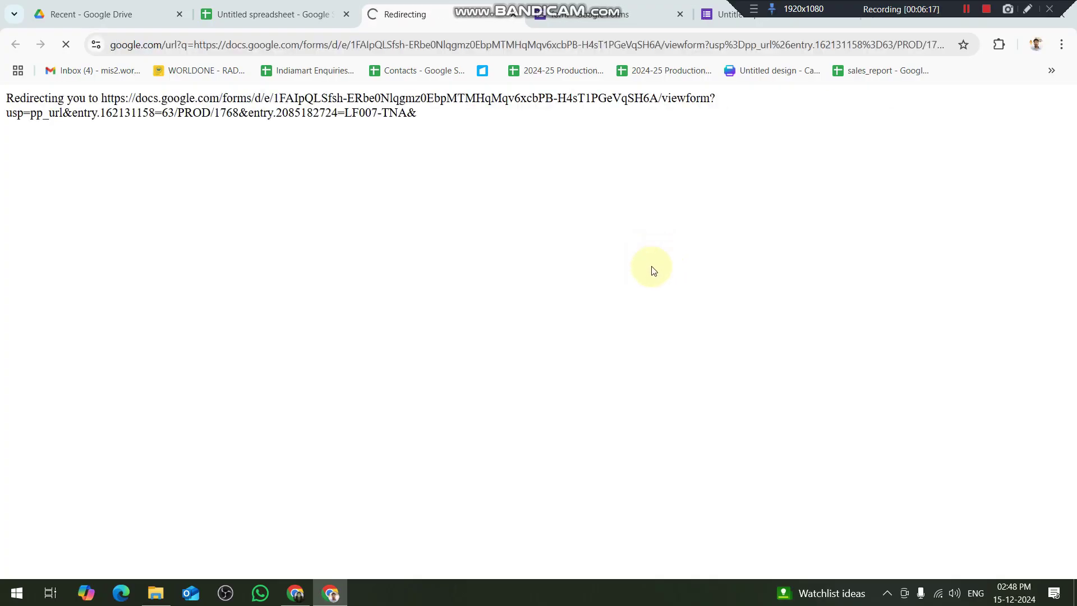
scroll(405, 398, down, 3)
scroll(423, 401, up, 3)
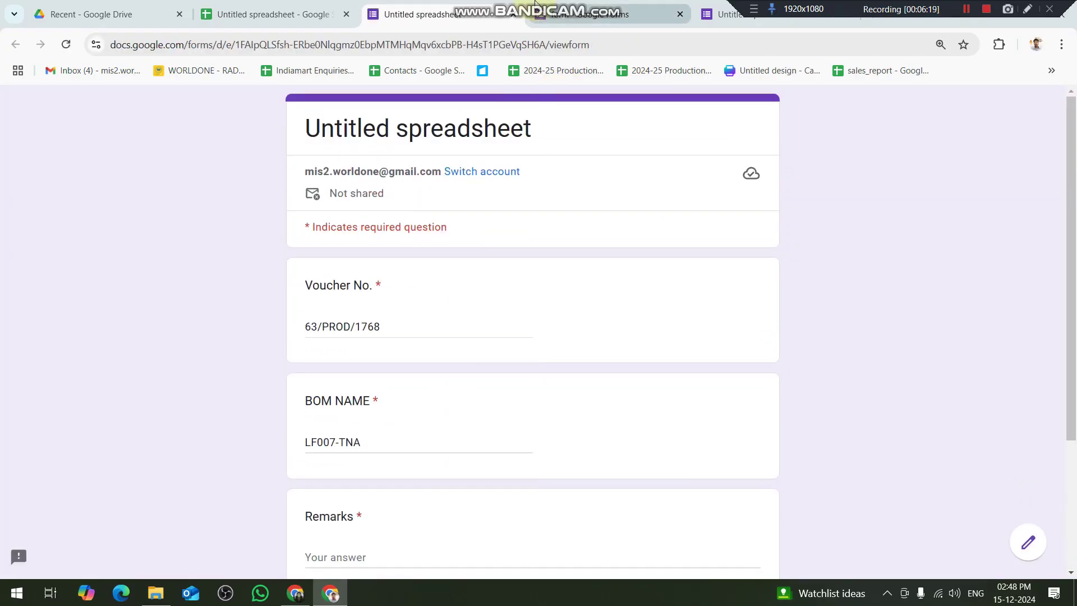
click(515, 18)
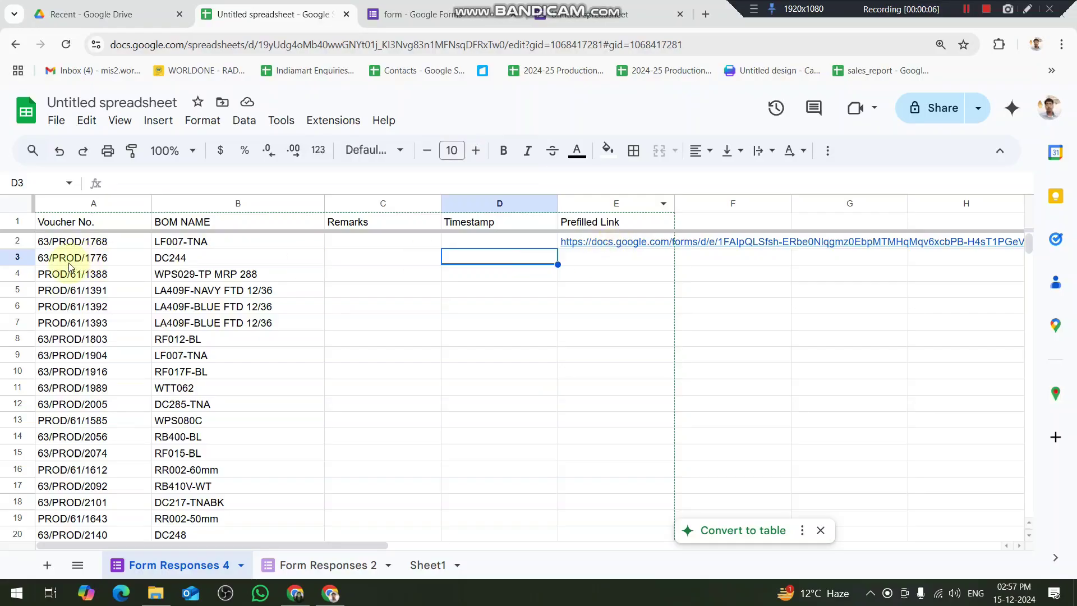
Wrap the whole E2 formula in ARRAYFORMULA so that it generates a prefilled link for every row
click(571, 246)
key(Return)
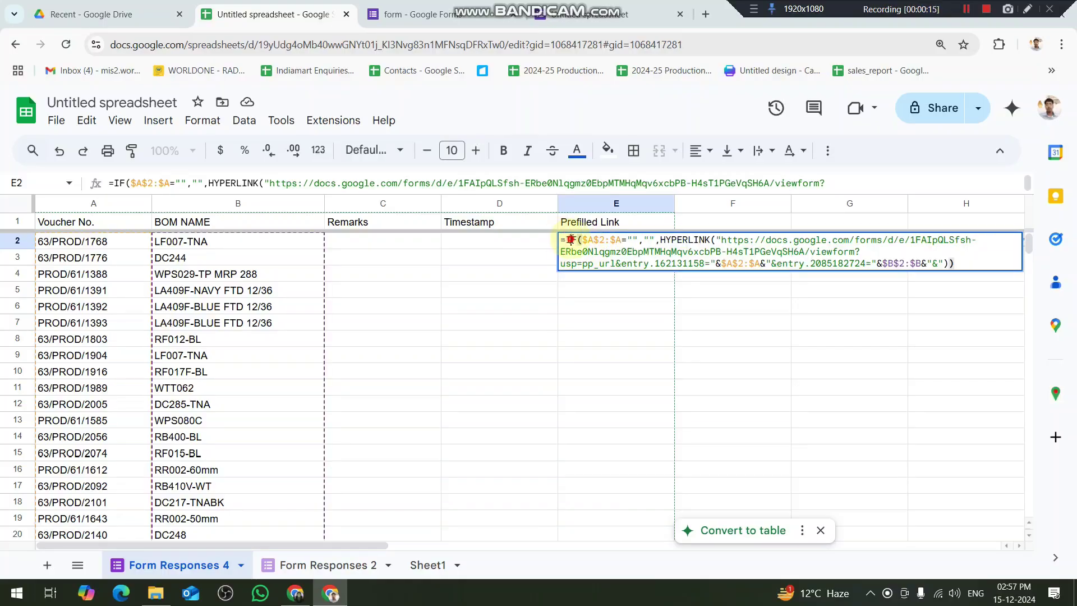
click(571, 240)
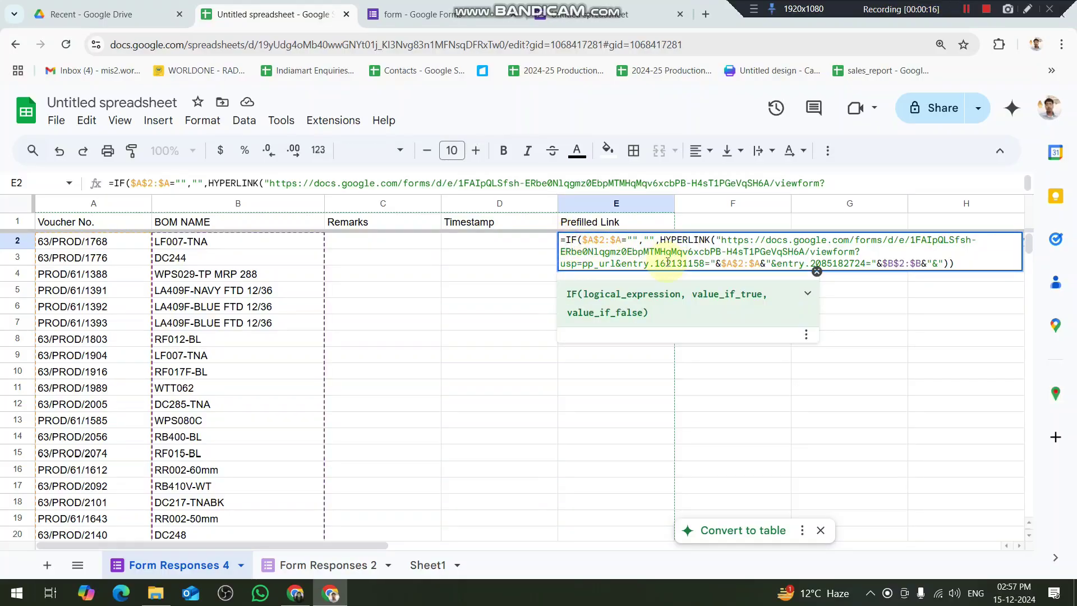
text(()
text(ARRAYFORMULA)
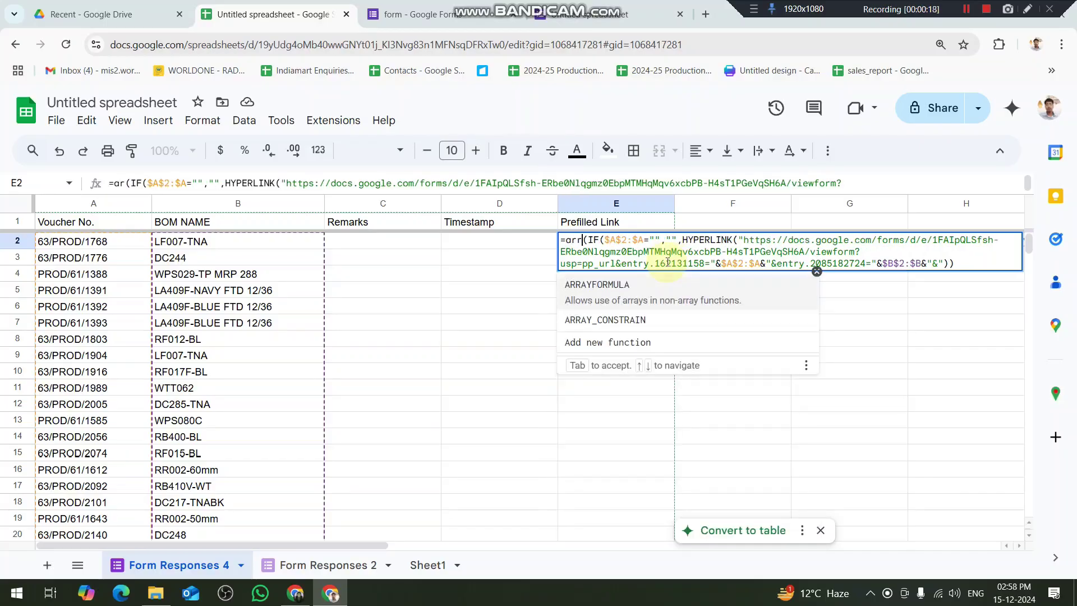
click(982, 267)
text())
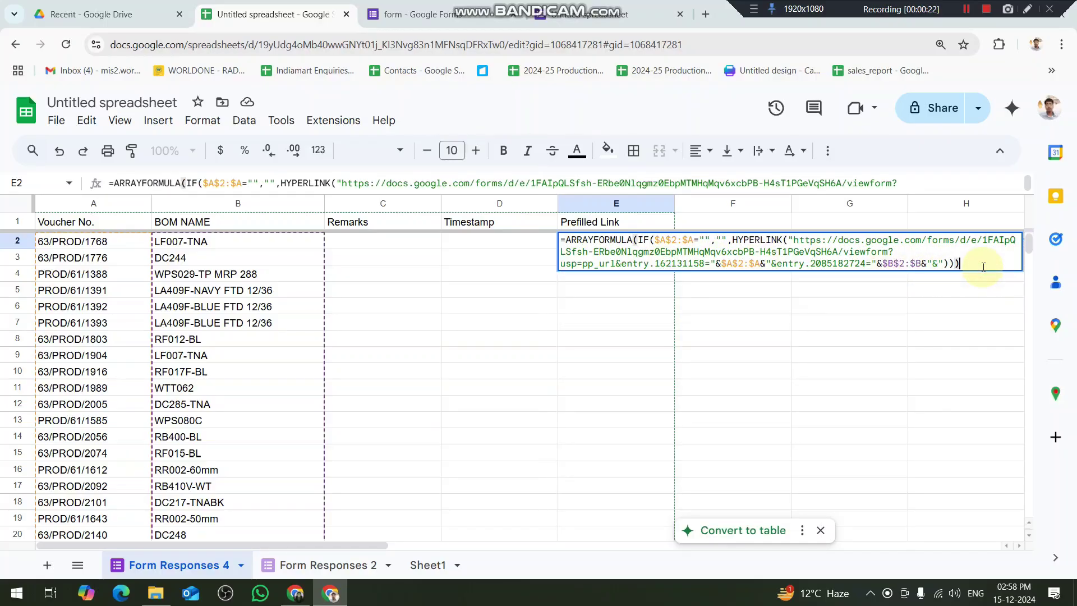
key(Return)
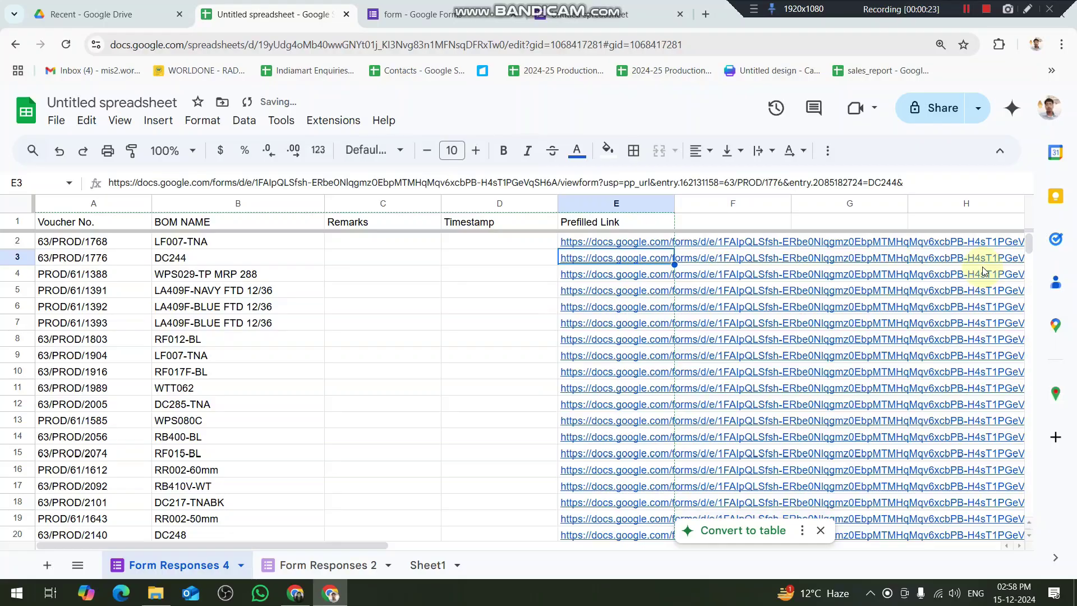
Test the array formula on the first empty row by filling B153 down to B154, checking E154, and filling A153 down to A154
scroll(673, 321, down, 10)
scroll(673, 321, down, 20)
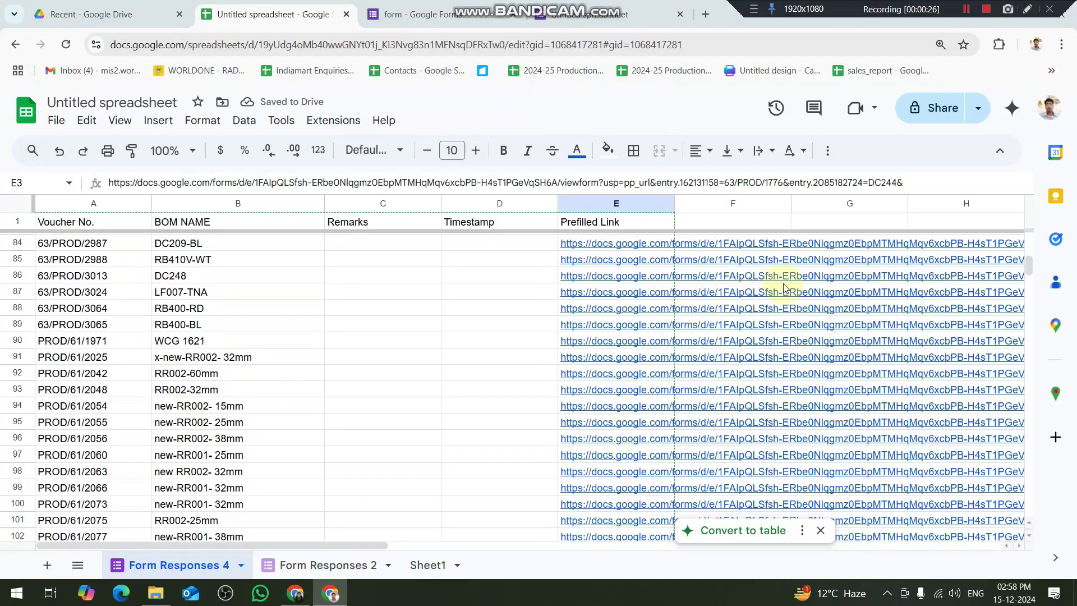
scroll(785, 291, down, 5)
scroll(448, 336, up, 5)
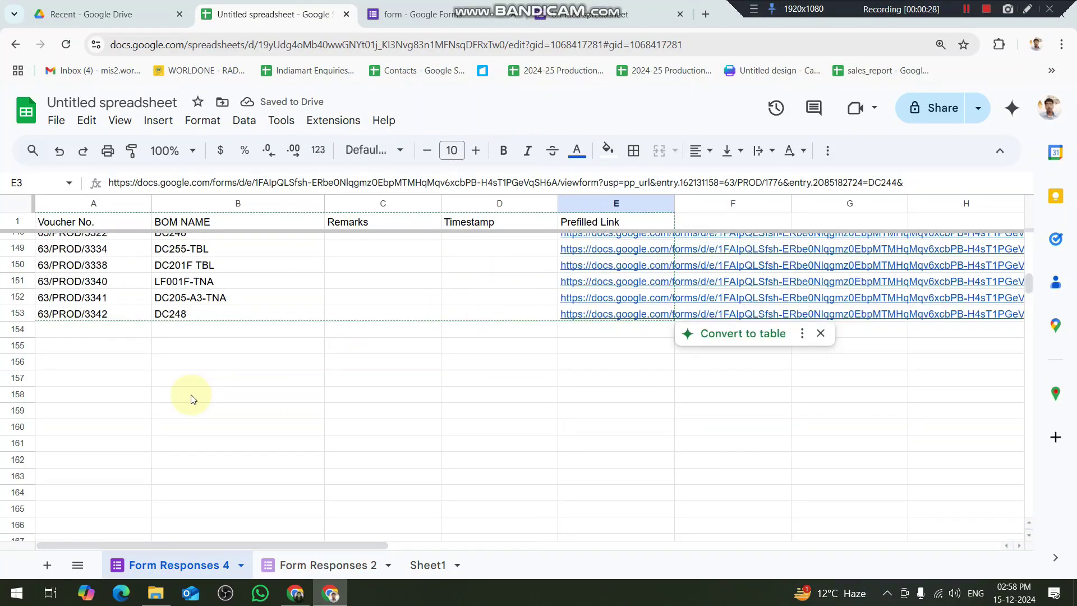
click(121, 332)
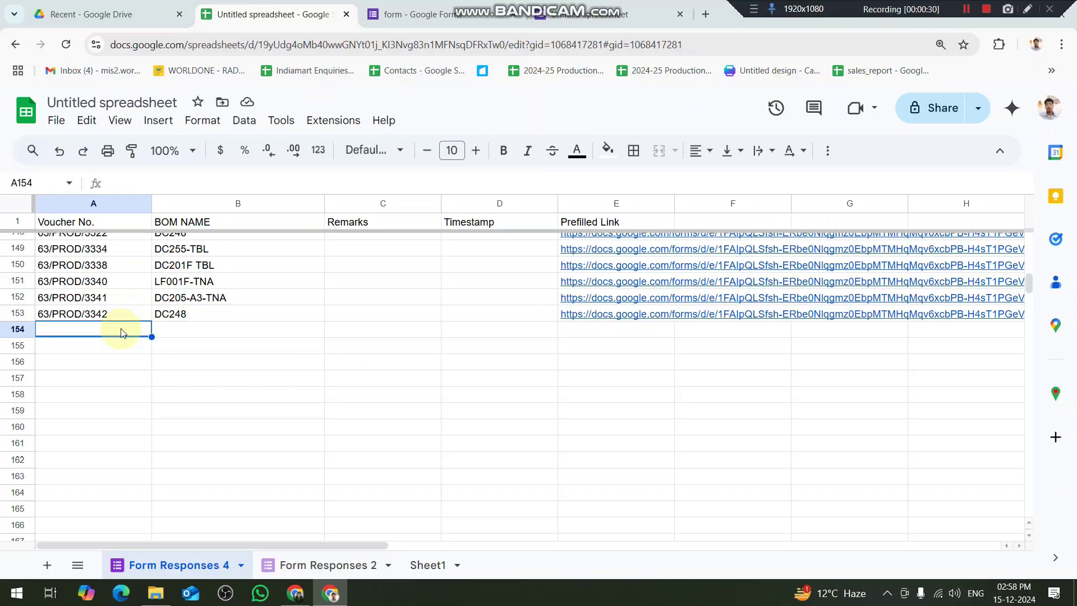
key(Right)
key(ctrl+d)
key(Left)
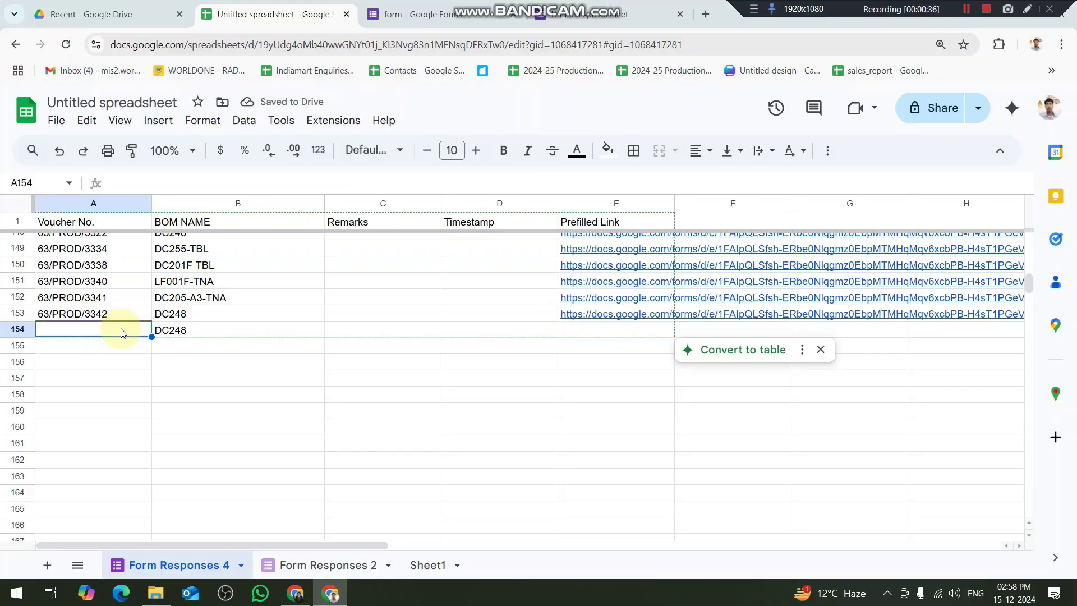
click(584, 334)
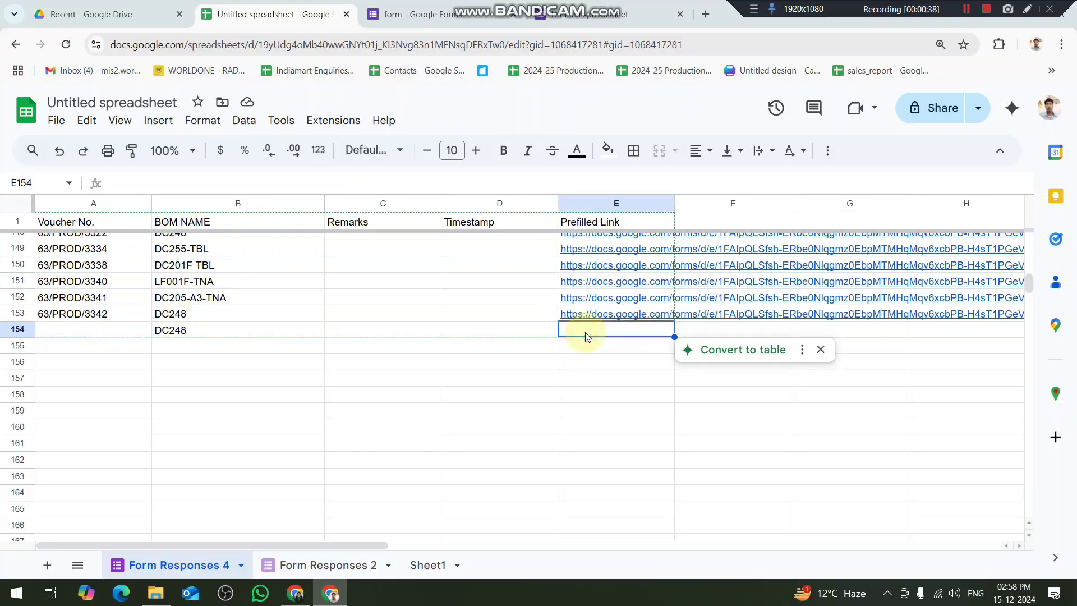
click(85, 329)
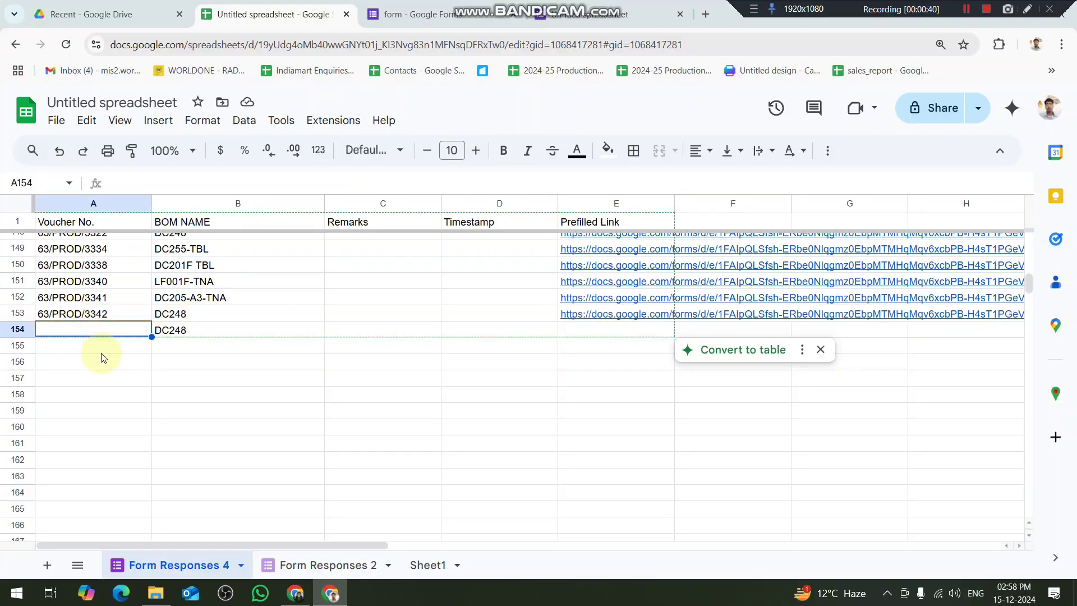
key(ctrl+d)
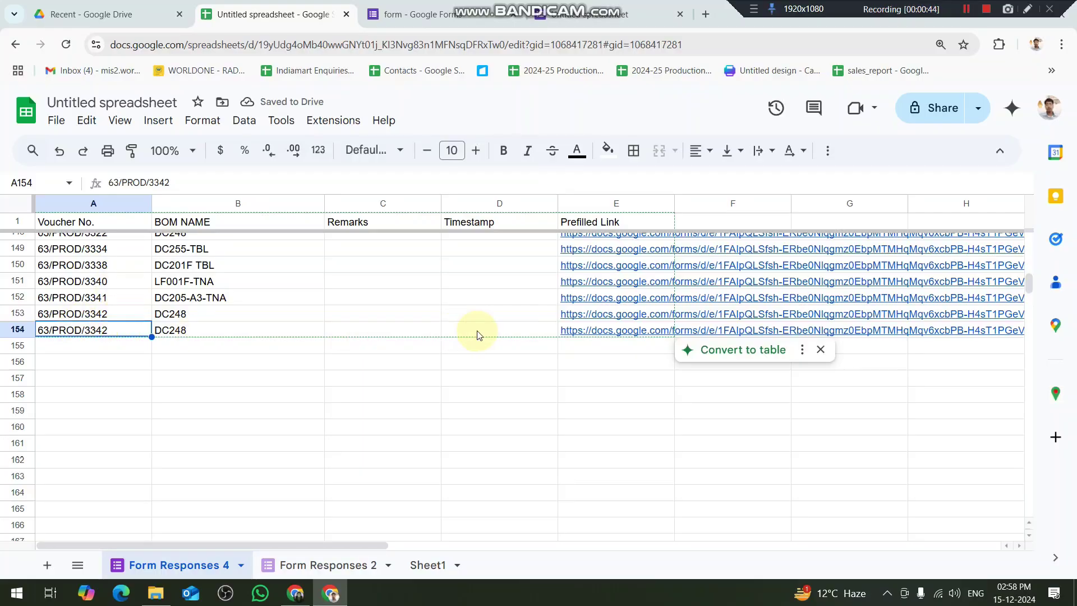
Open the form link in E11 to check its prefilled answers, and return to the spreadsheet
scroll(593, 354, up, 8)
scroll(593, 354, up, 20)
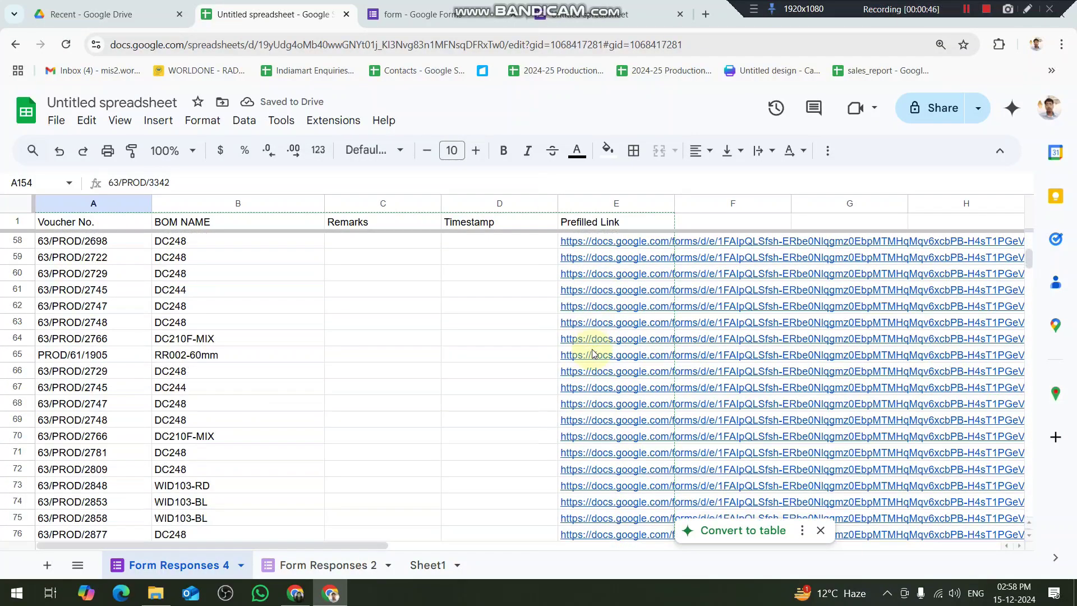
click(599, 324)
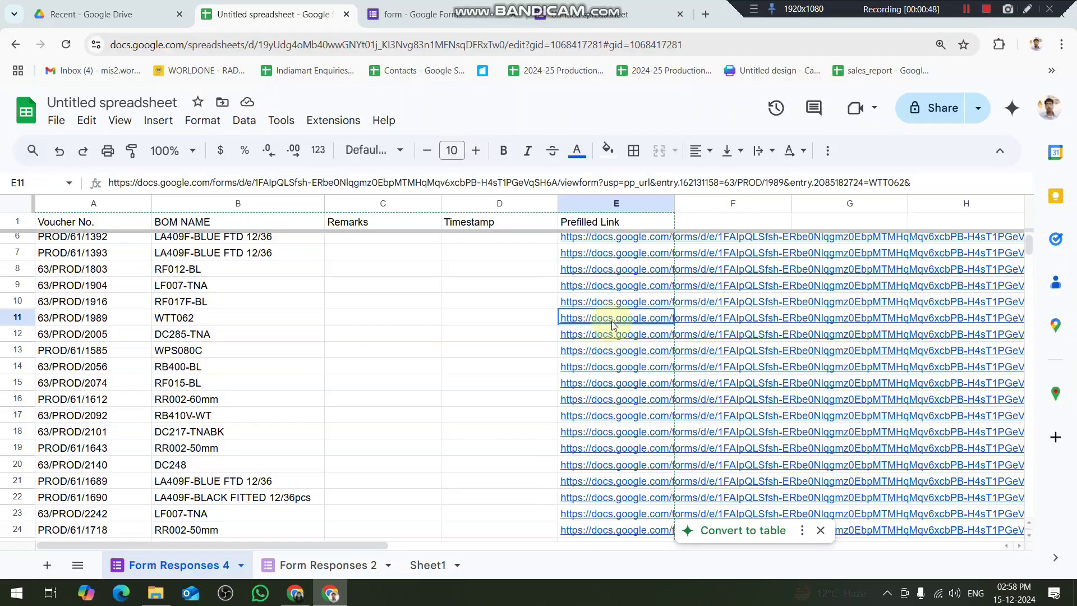
click(640, 344)
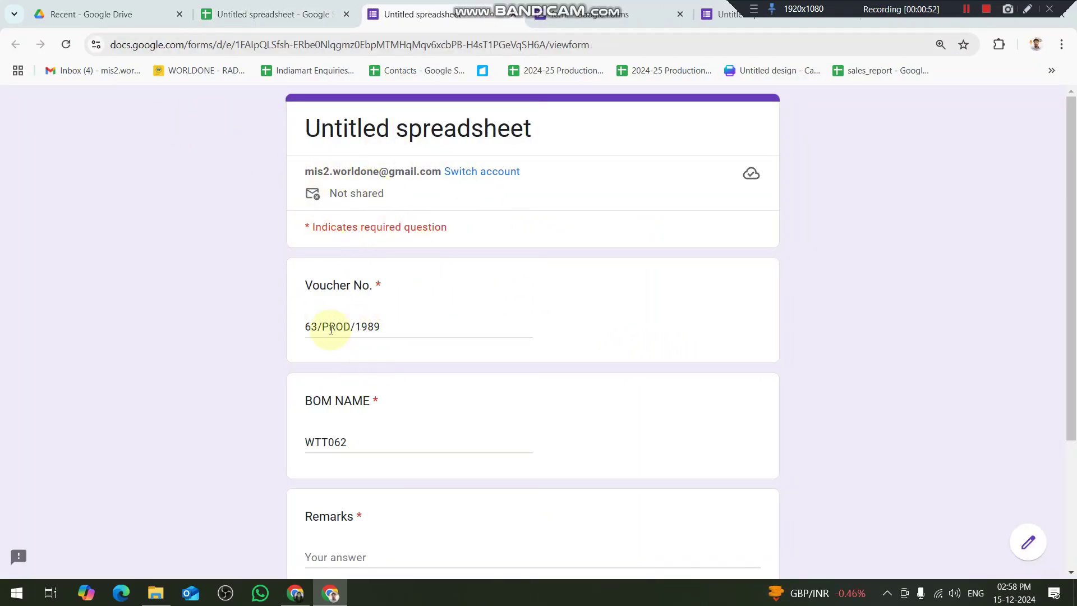
click(283, 13)
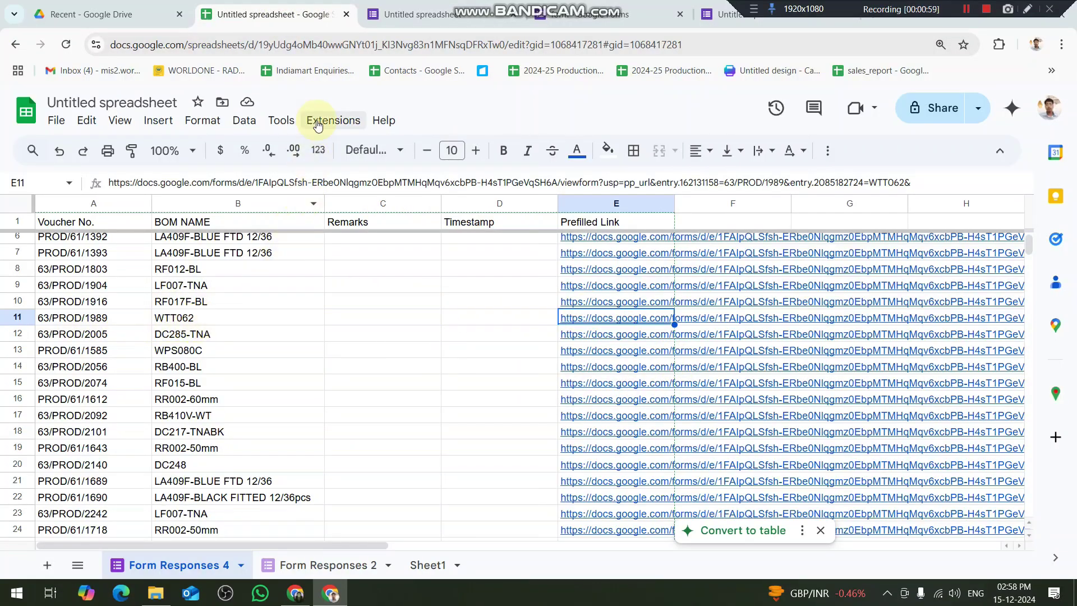
Check the prefilled Voucher No. and BOM NAME answers in the opened form, along with its Remarks question
click(394, 11)
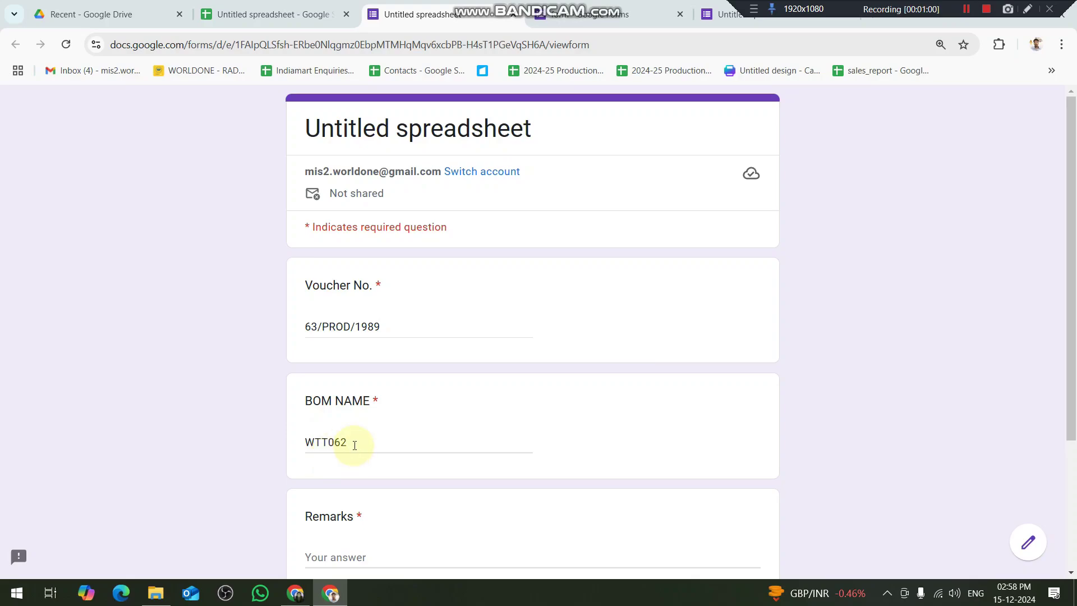
scroll(355, 443, down, 1)
click(345, 491)
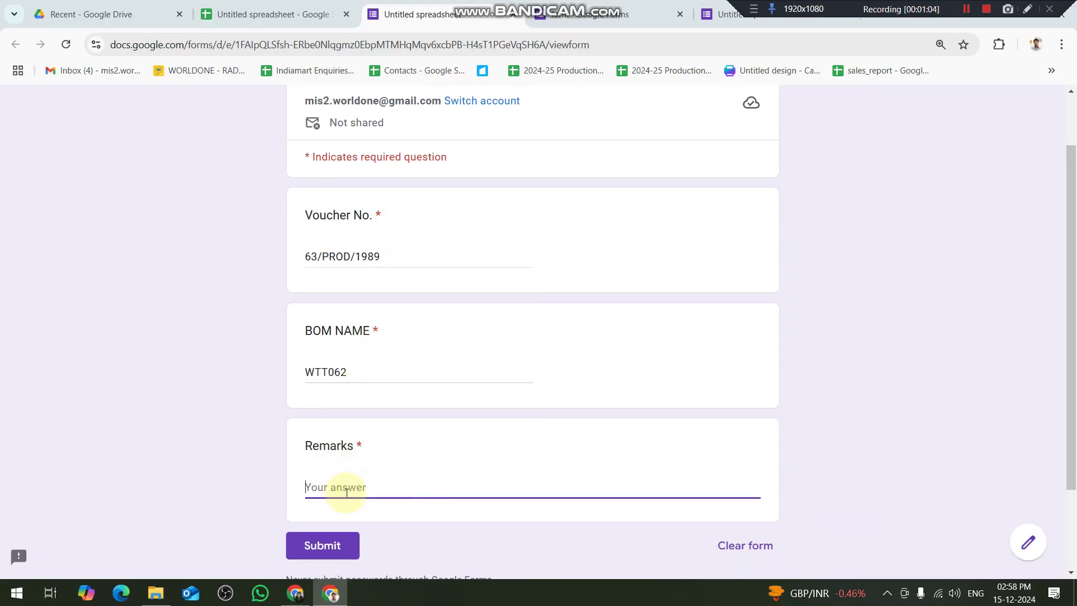
click(515, 15)
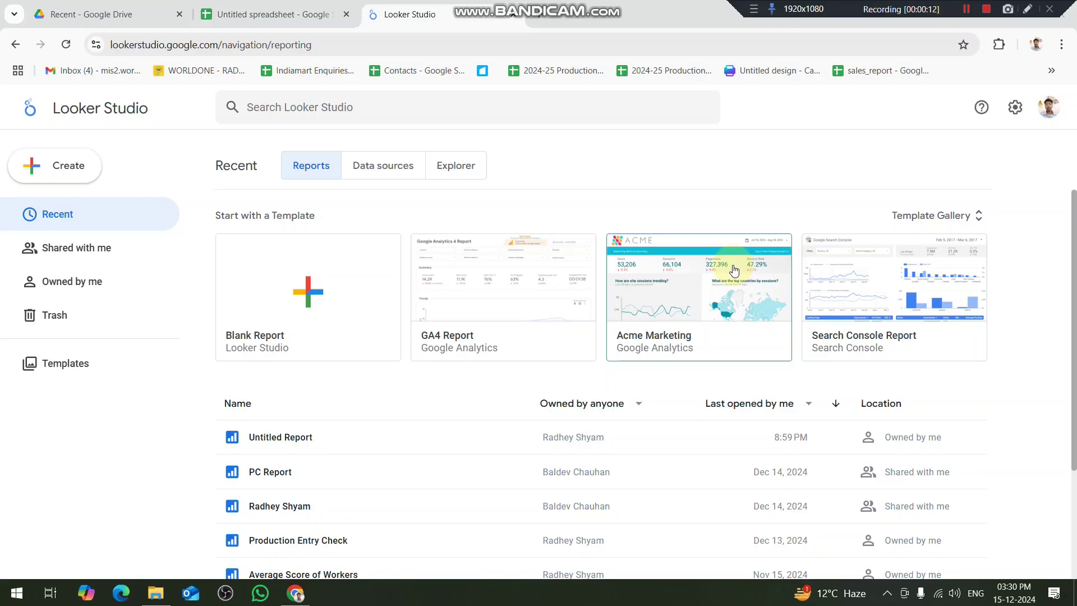
Create a new blank report in Looker Studio, review the source spreadsheet's voucher and link columns, and return to the report
click(73, 168)
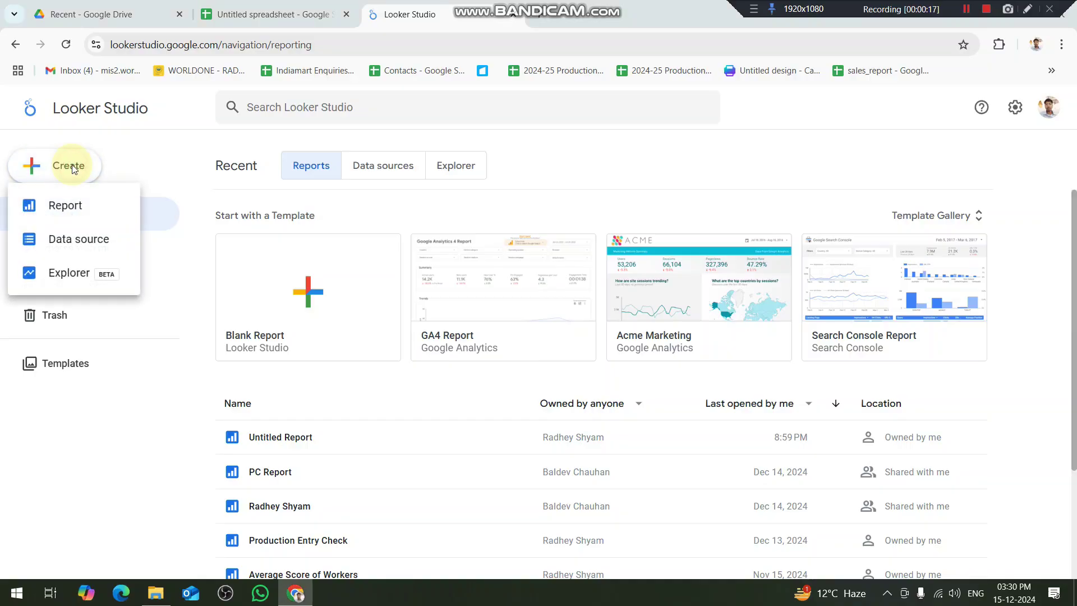
click(39, 217)
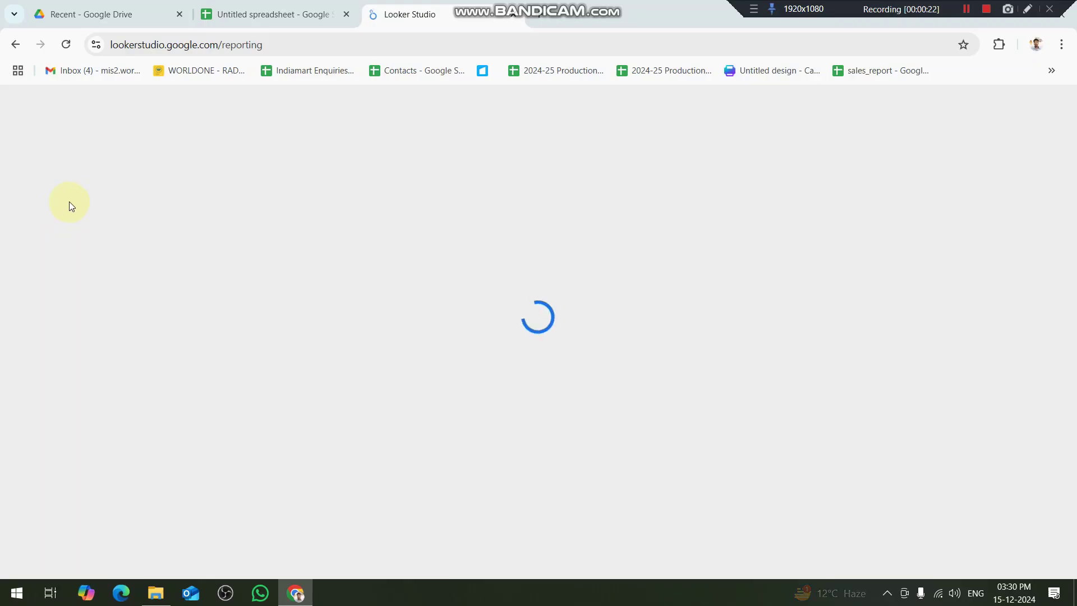
click(311, 11)
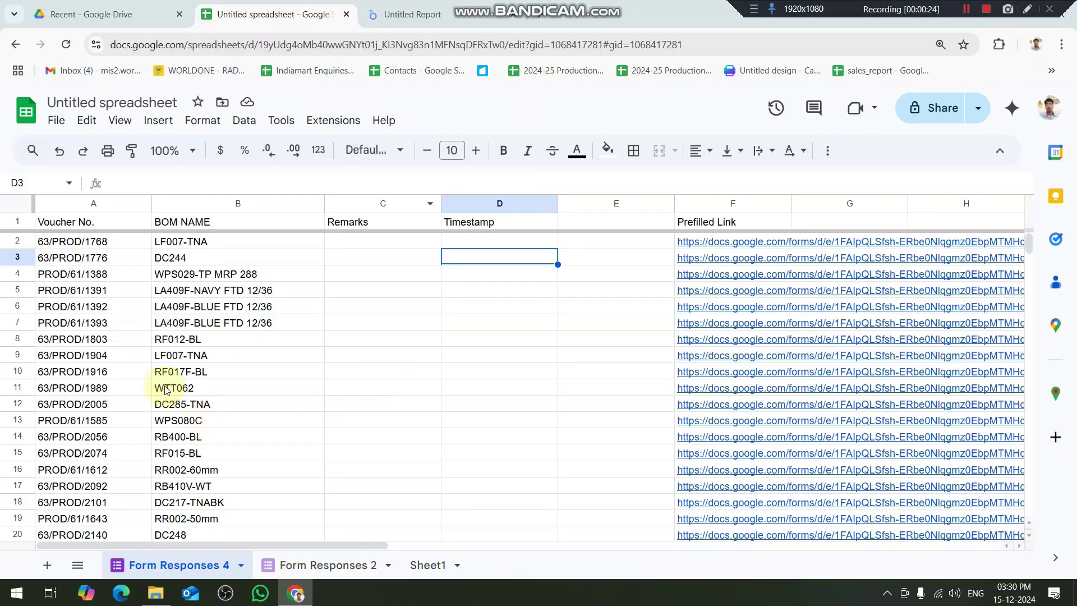
click(420, 4)
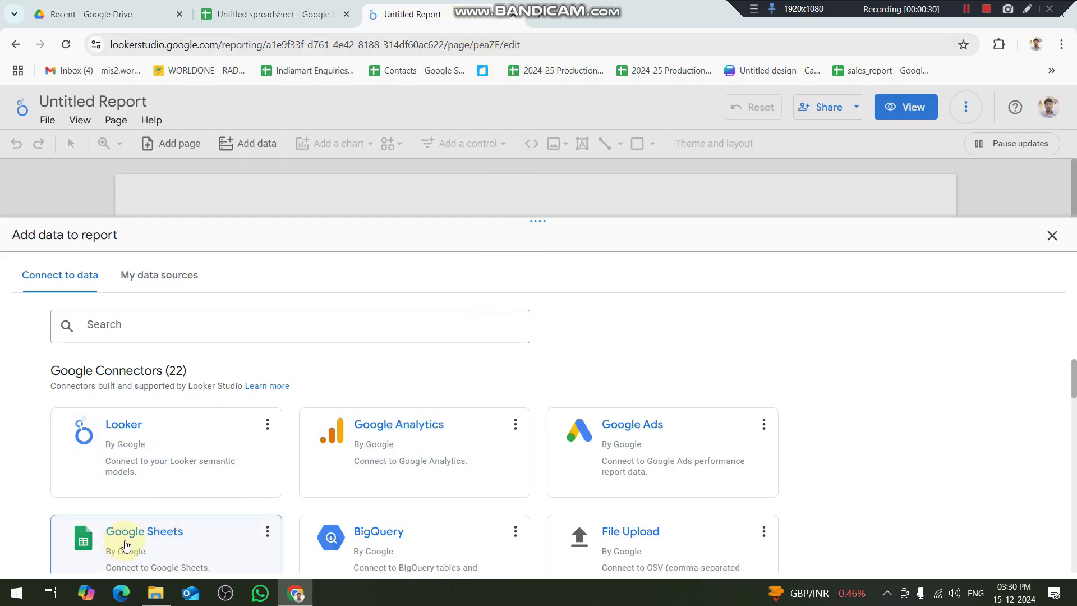
Choose the Google Sheets connector as the report's data source and look through its spreadsheets and the URL source option
scroll(126, 545, down, 3)
scroll(157, 404, up, 1)
click(159, 417)
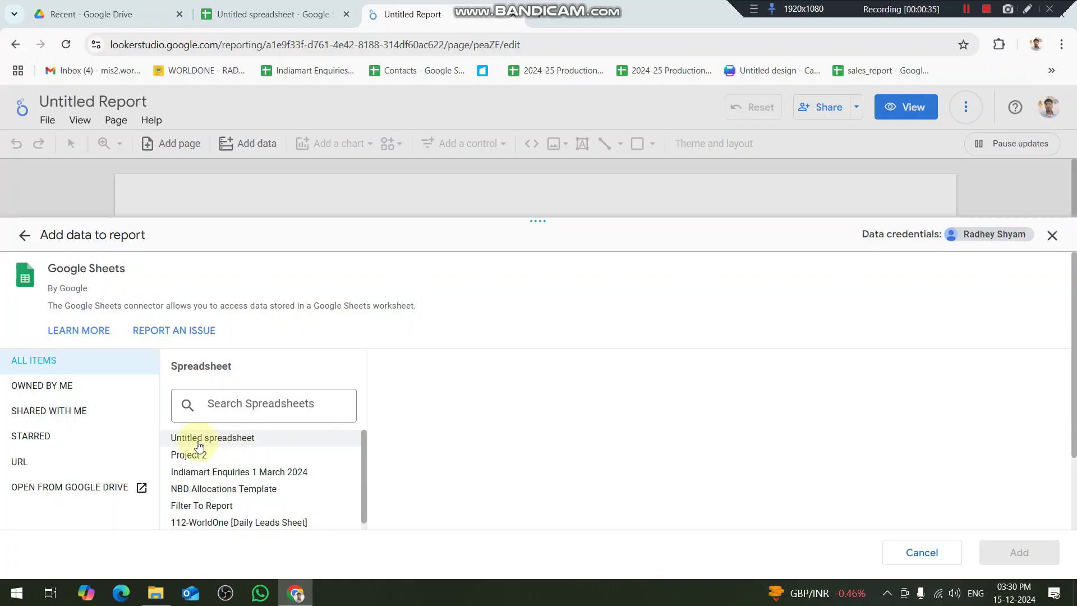
scroll(208, 437, down, 6)
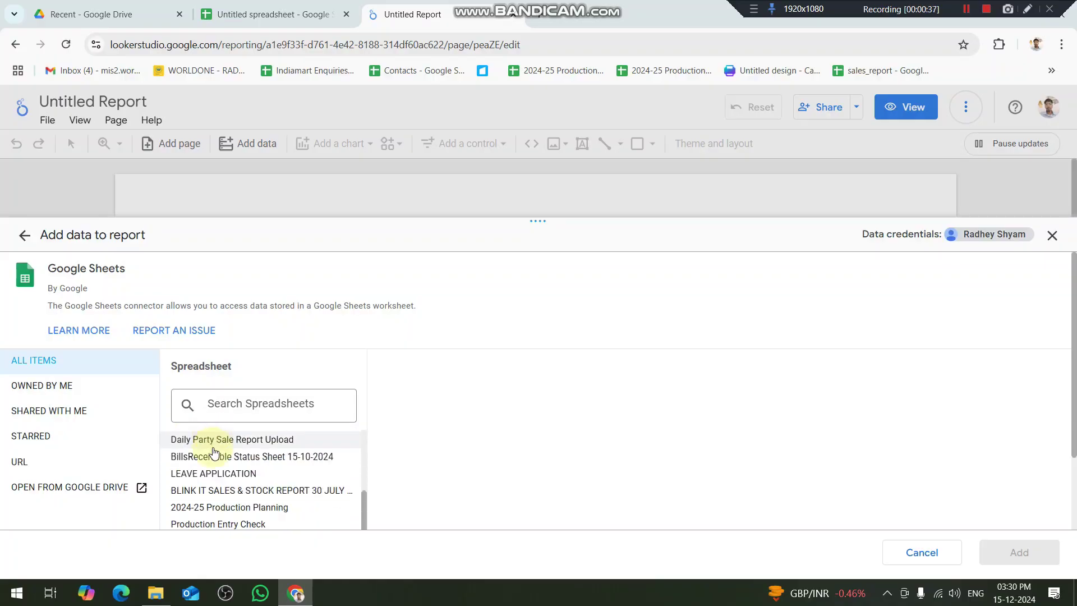
scroll(241, 506, up, 2)
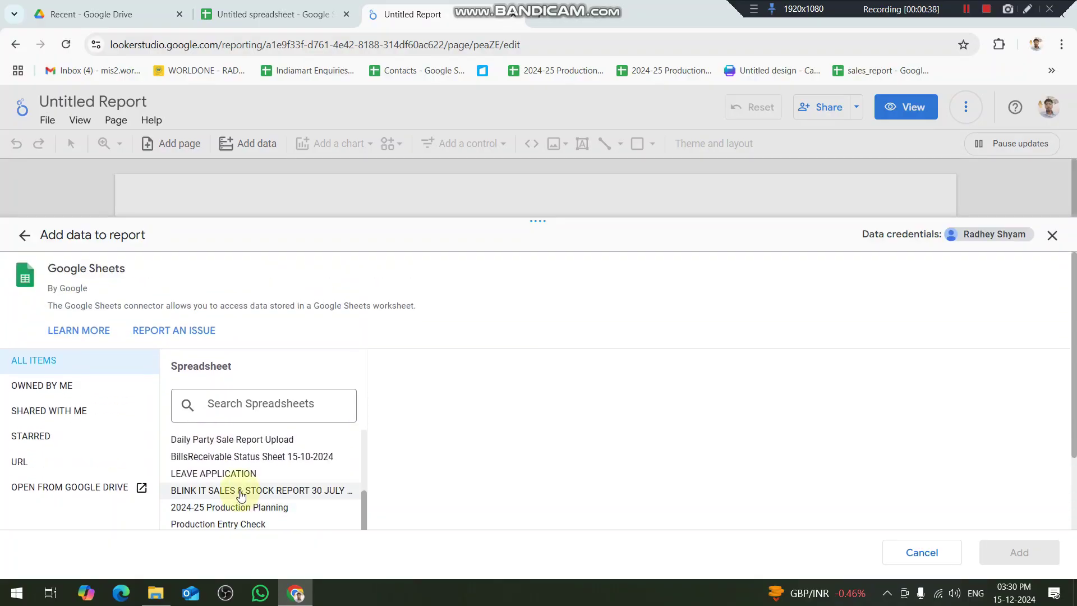
scroll(222, 443, up, 5)
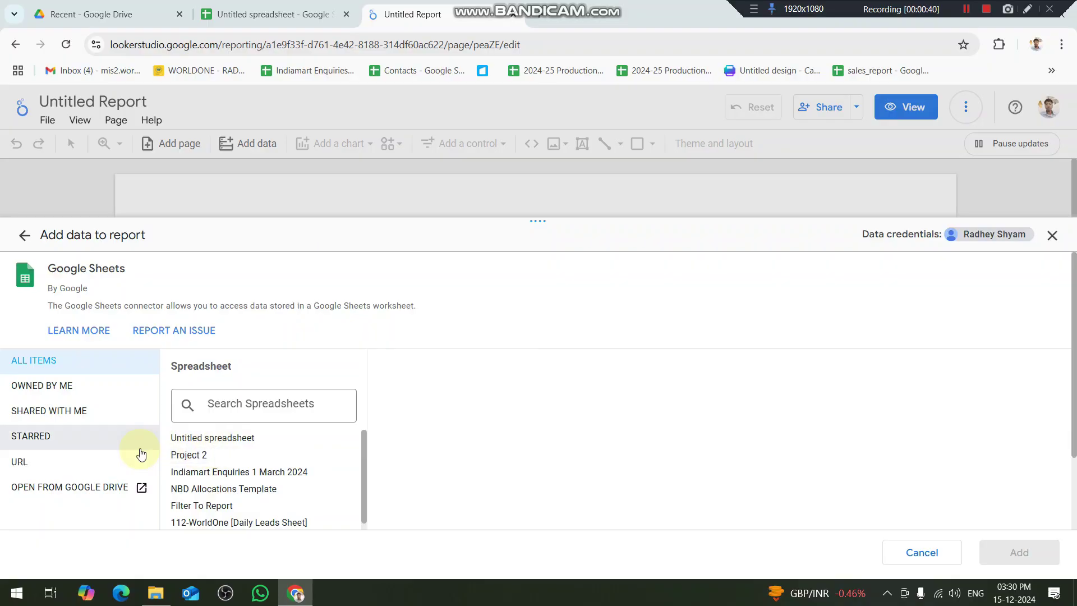
click(41, 465)
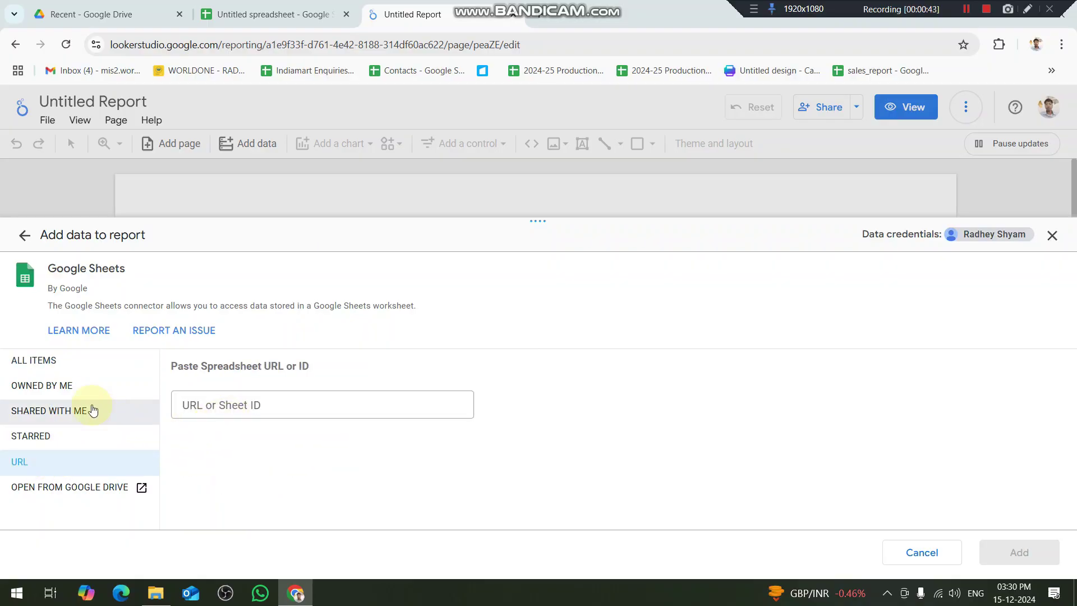
click(66, 360)
Add the Form Responses 4 worksheet of Untitled spreadsheet to the report, using the first row as headers
click(222, 445)
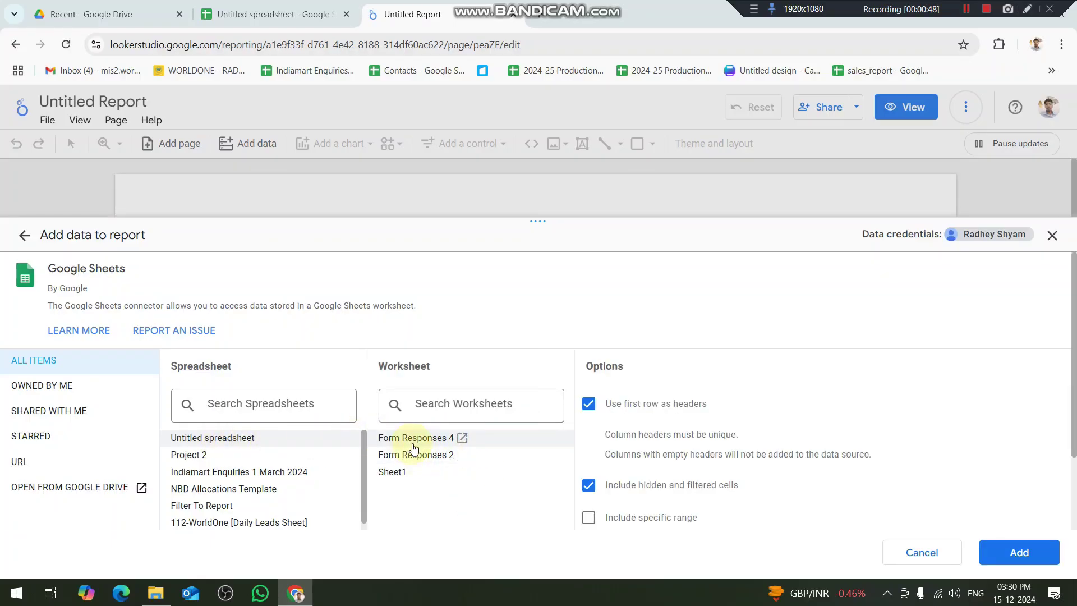
click(1026, 555)
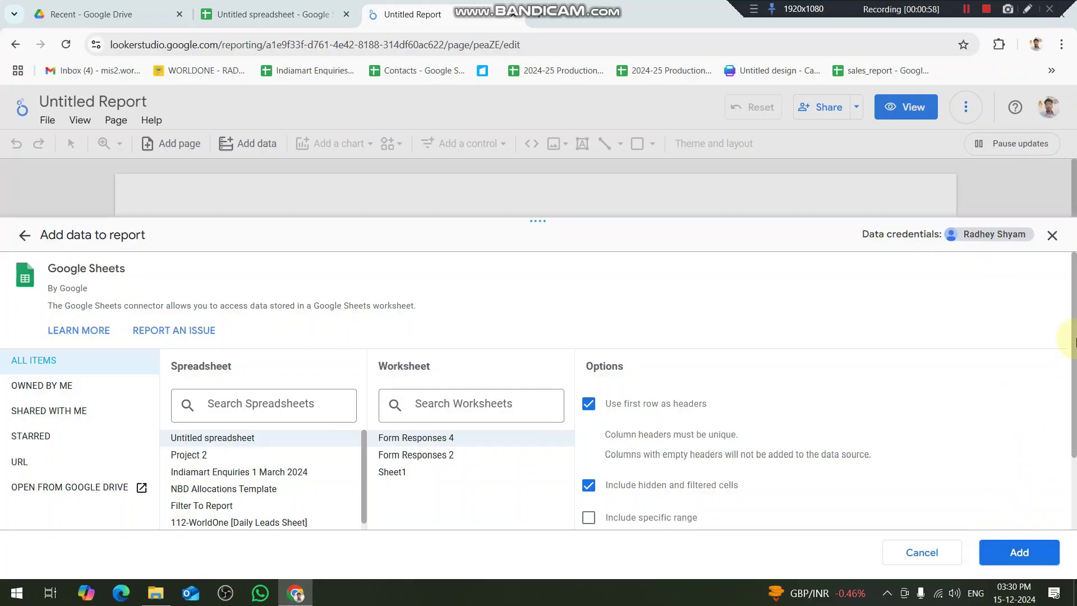
click(1052, 235)
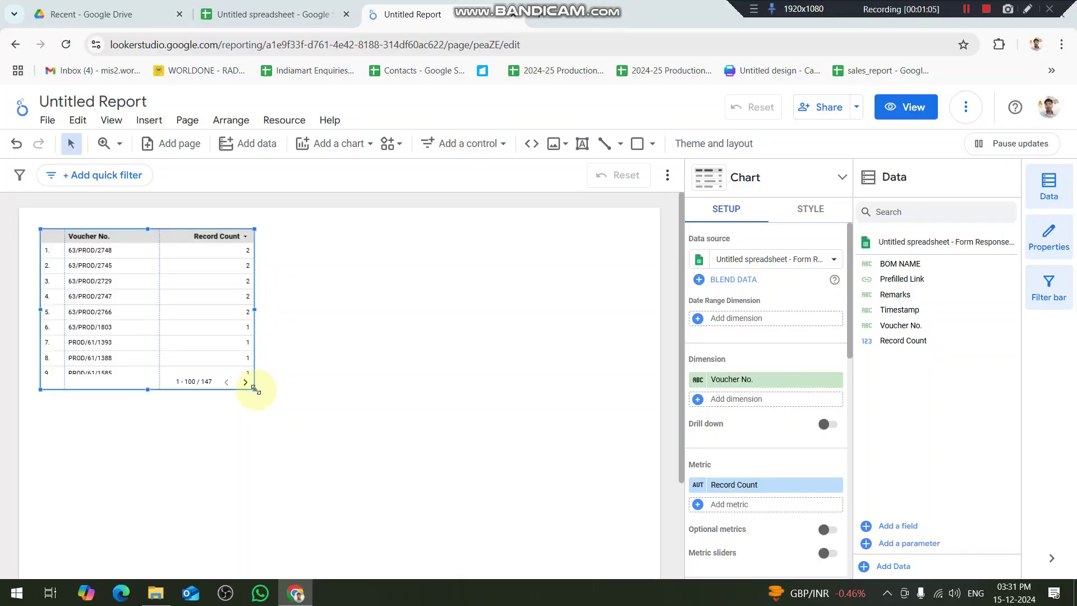
Enlarge the table to nearly the full page width and remove its Record Count metric
drag(255, 388, 638, 582)
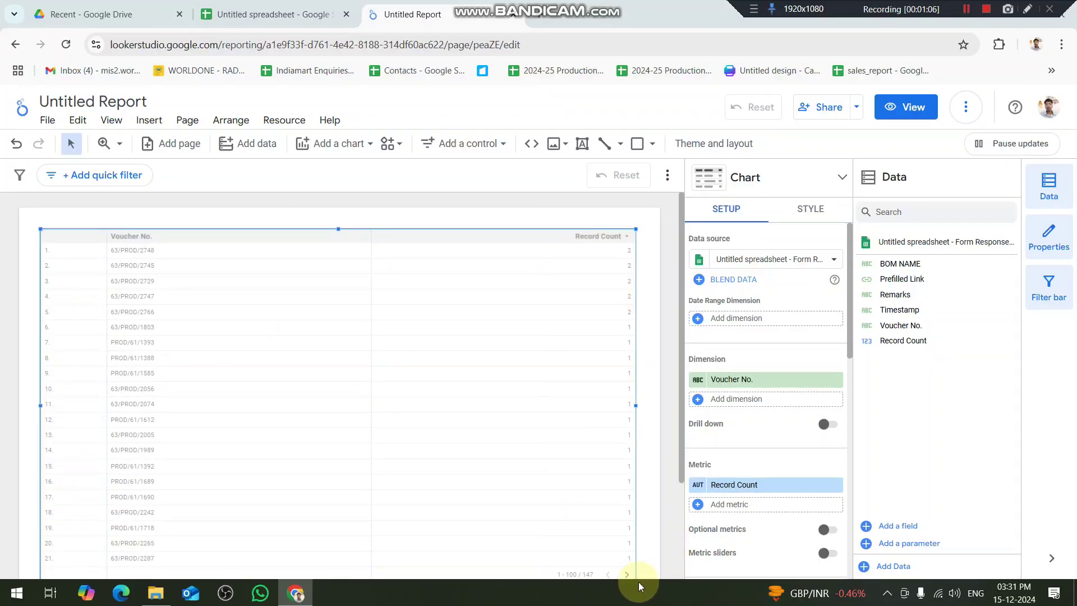
scroll(521, 356, down, 2)
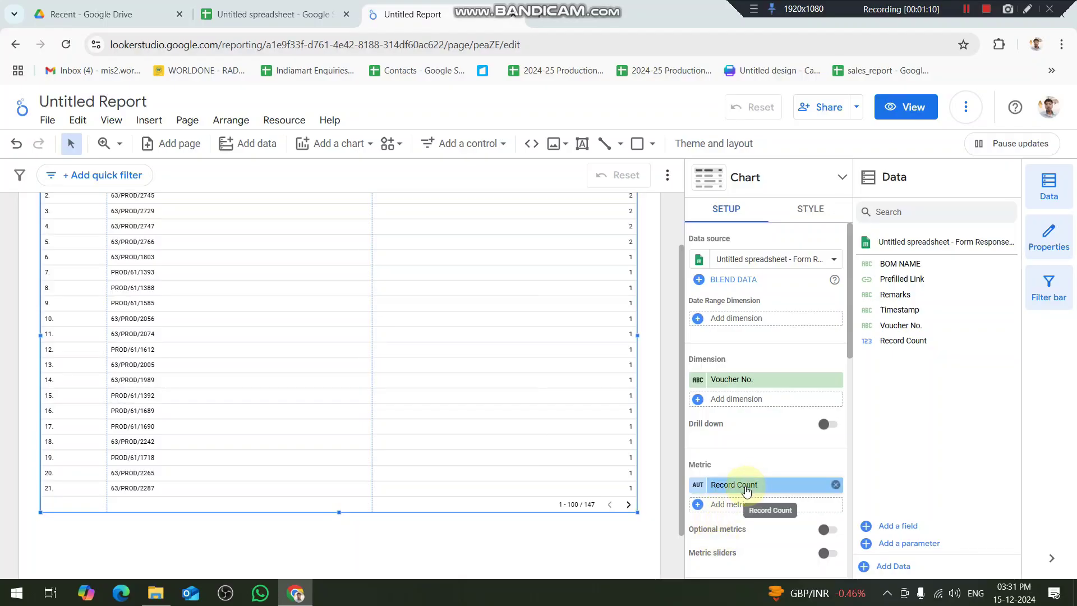
click(836, 483)
scroll(770, 505, down, 1)
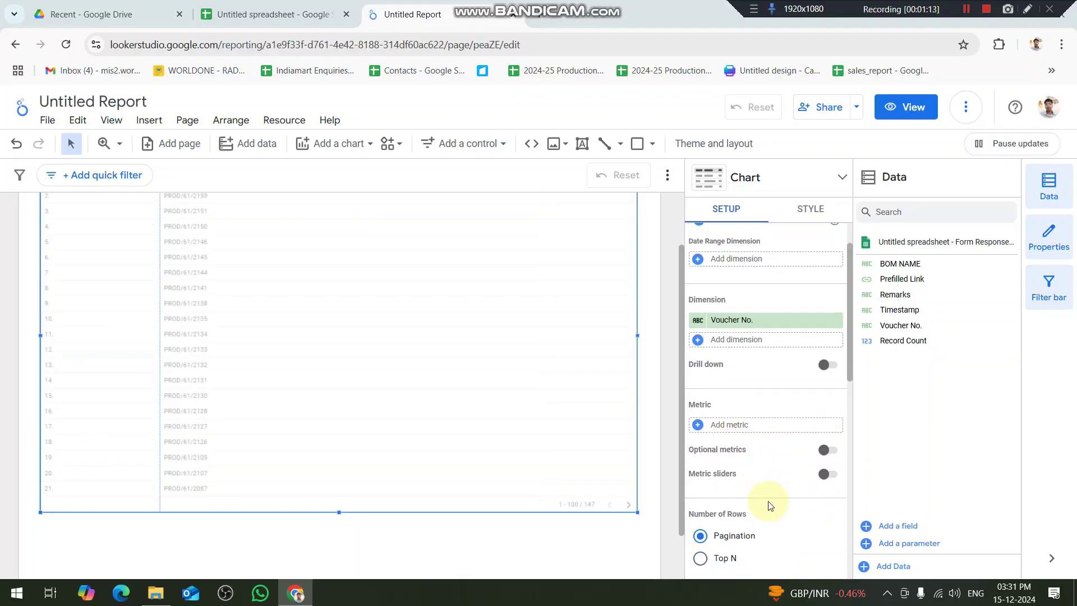
scroll(768, 504, down, 9)
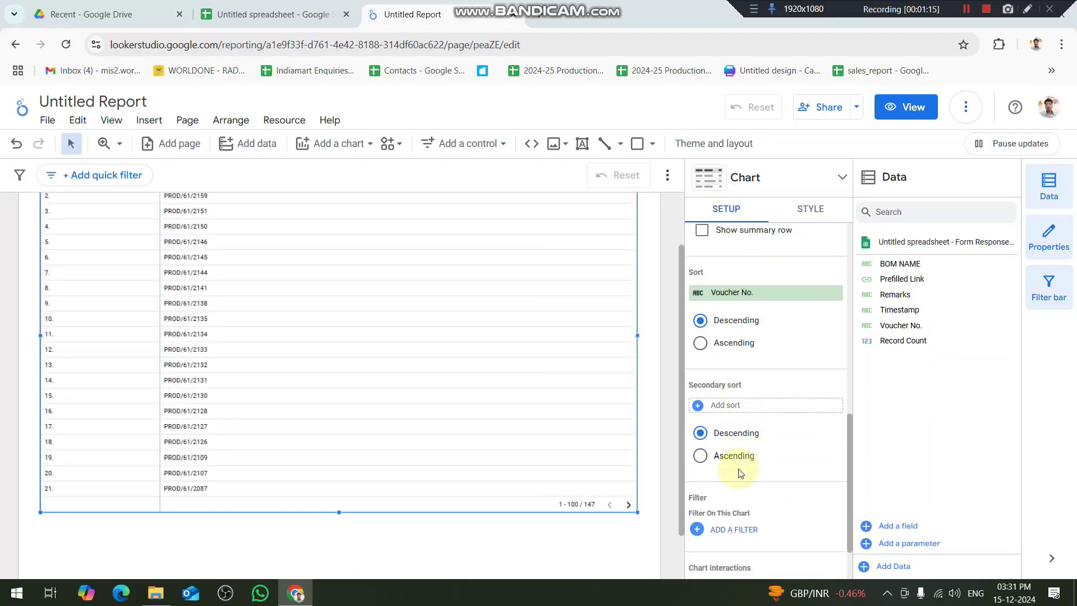
scroll(738, 474, down, 1)
scroll(738, 474, up, 10)
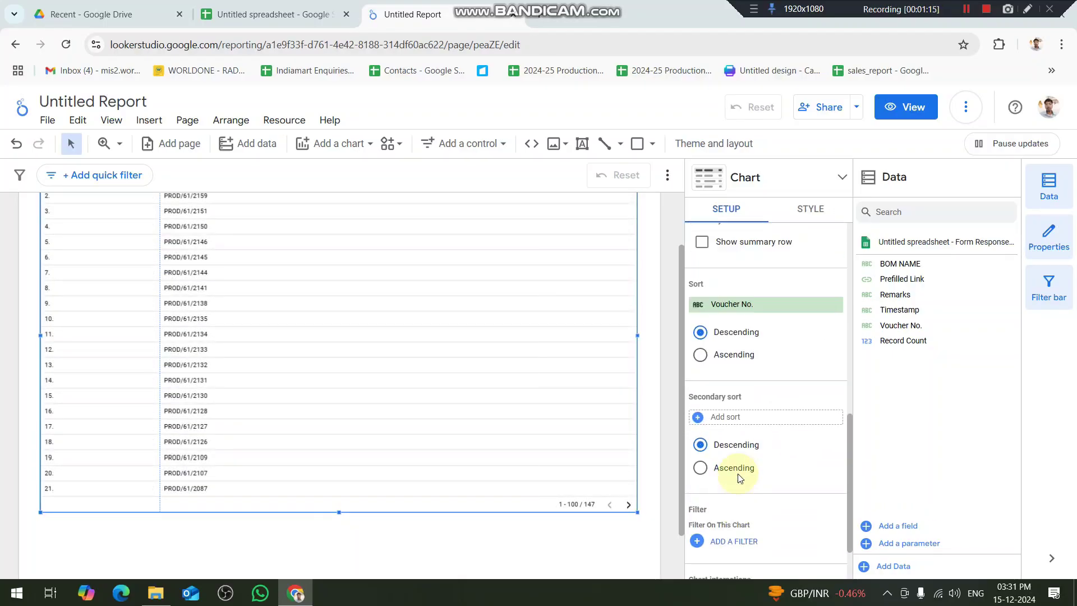
Turn off the row numbers in the table body
click(809, 221)
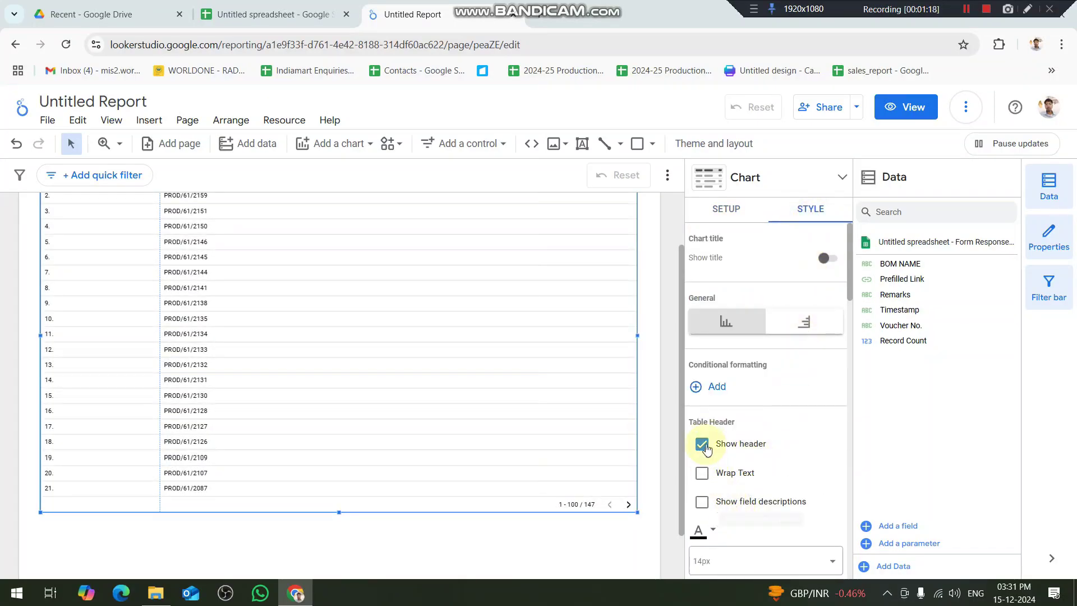
scroll(724, 446, down, 2)
scroll(729, 448, down, 5)
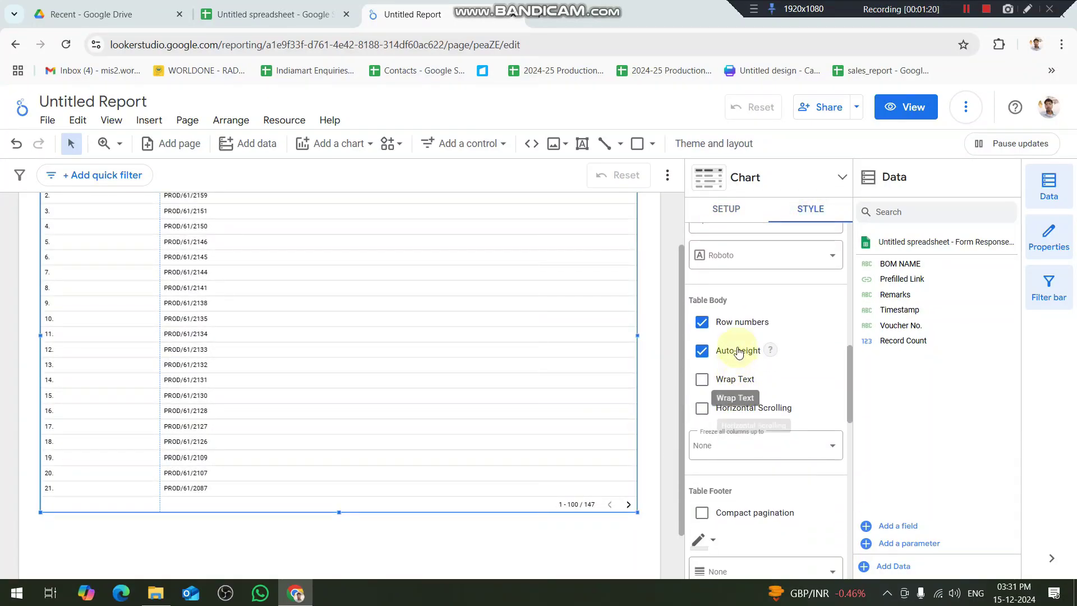
click(730, 325)
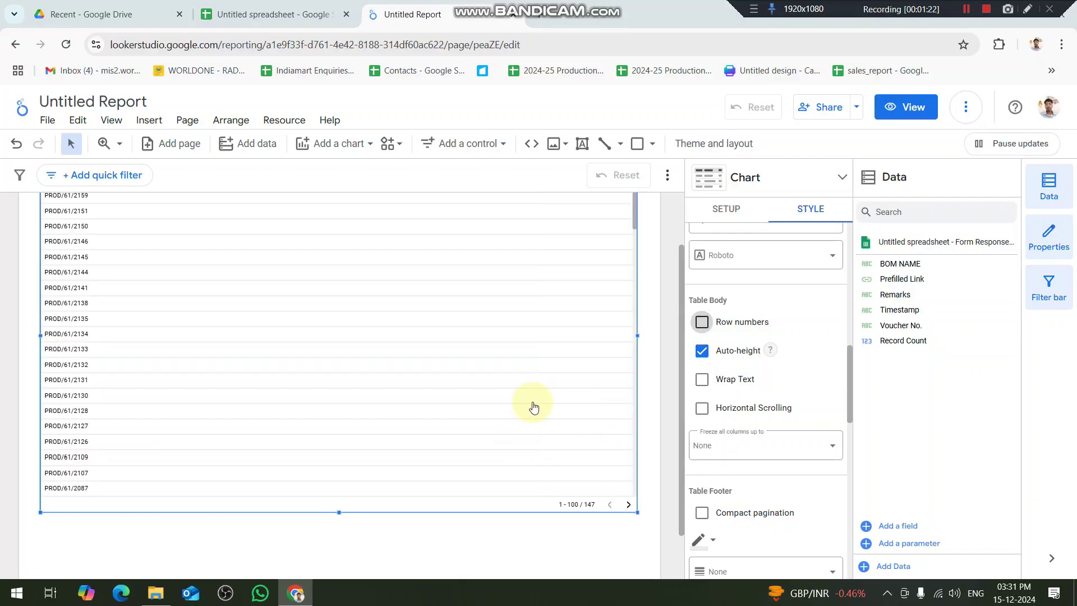
scroll(701, 327, up, 3)
scroll(671, 312, up, 2)
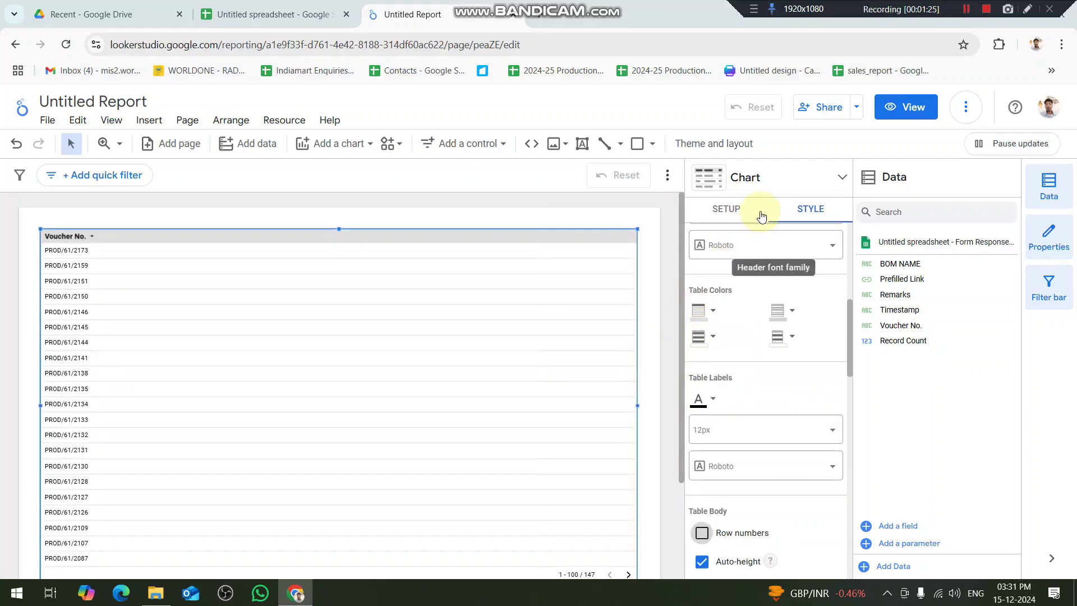
Add Prefilled Link to the table as a dimension after Voucher No
click(736, 211)
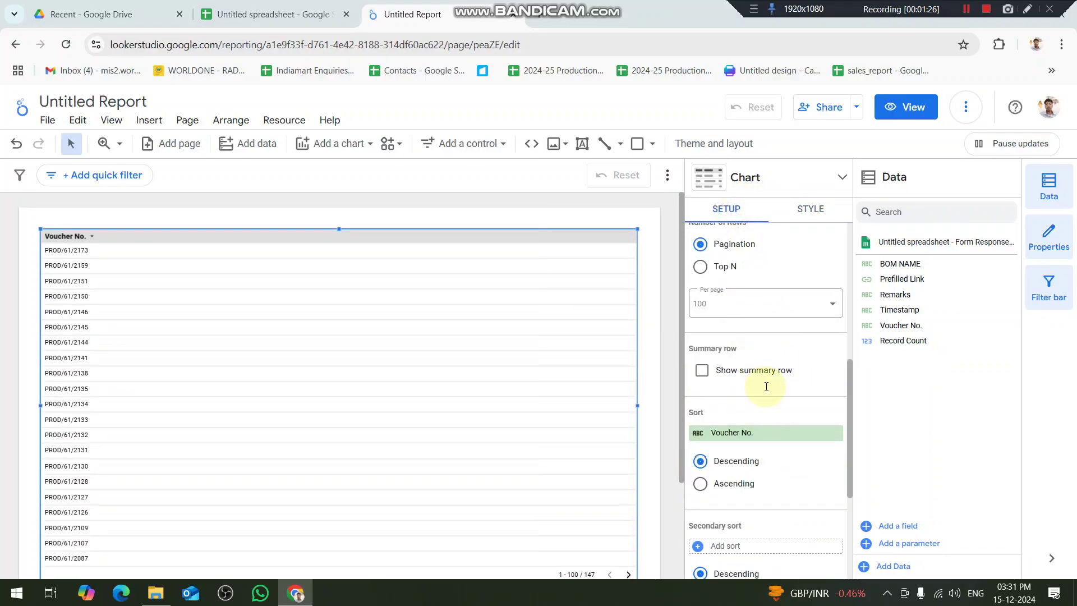
scroll(760, 383, up, 5)
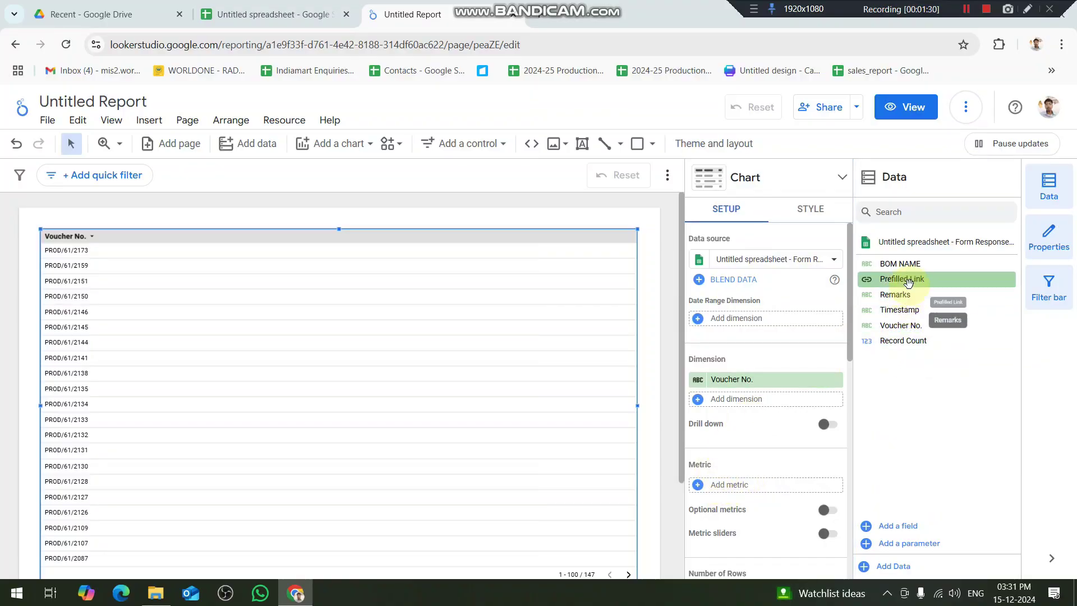
drag(903, 279, 719, 482)
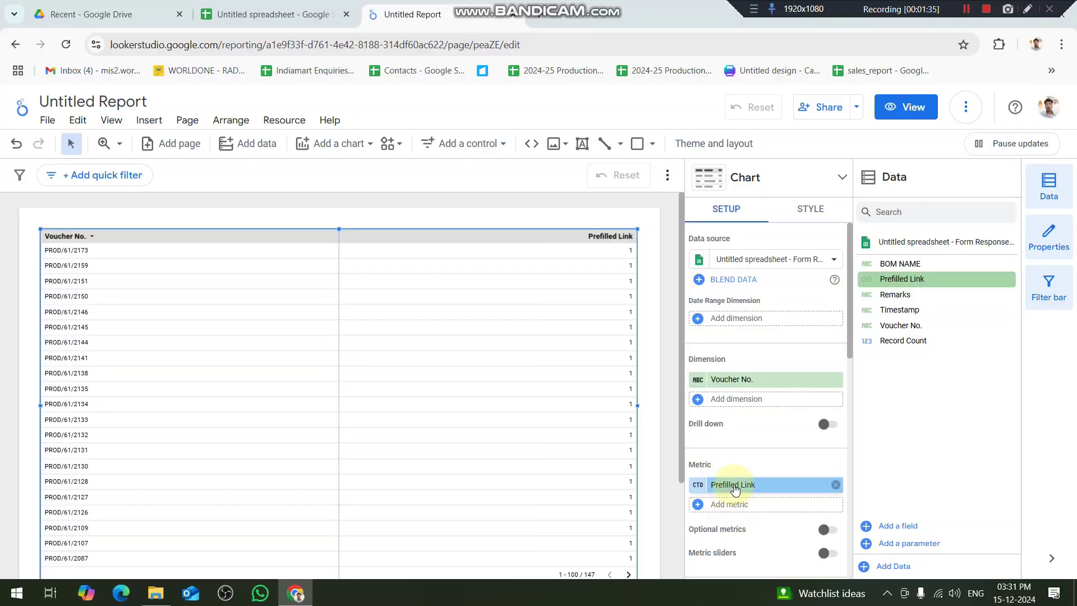
drag(735, 485, 737, 409)
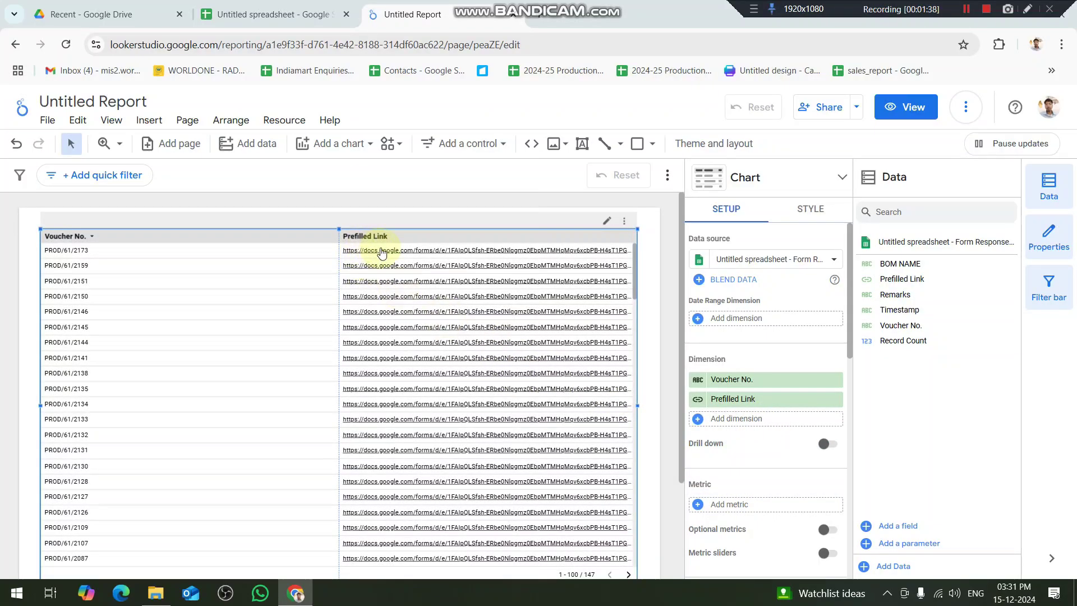
Test the prefilled form link in the table's first row, return to the report, and remove the Prefilled Link dimension
click(381, 251)
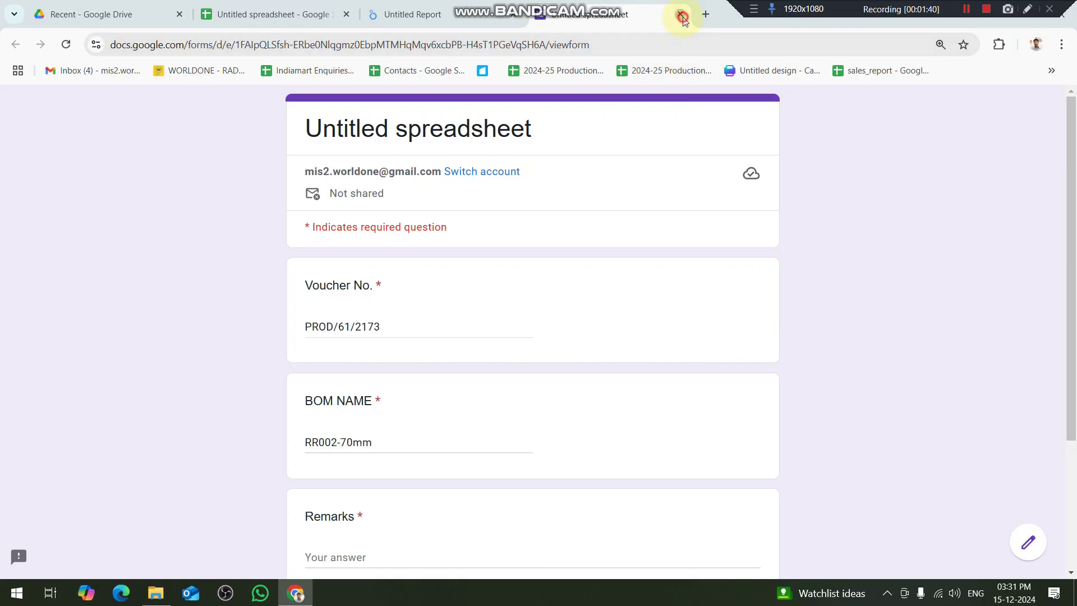
click(681, 16)
click(408, 250)
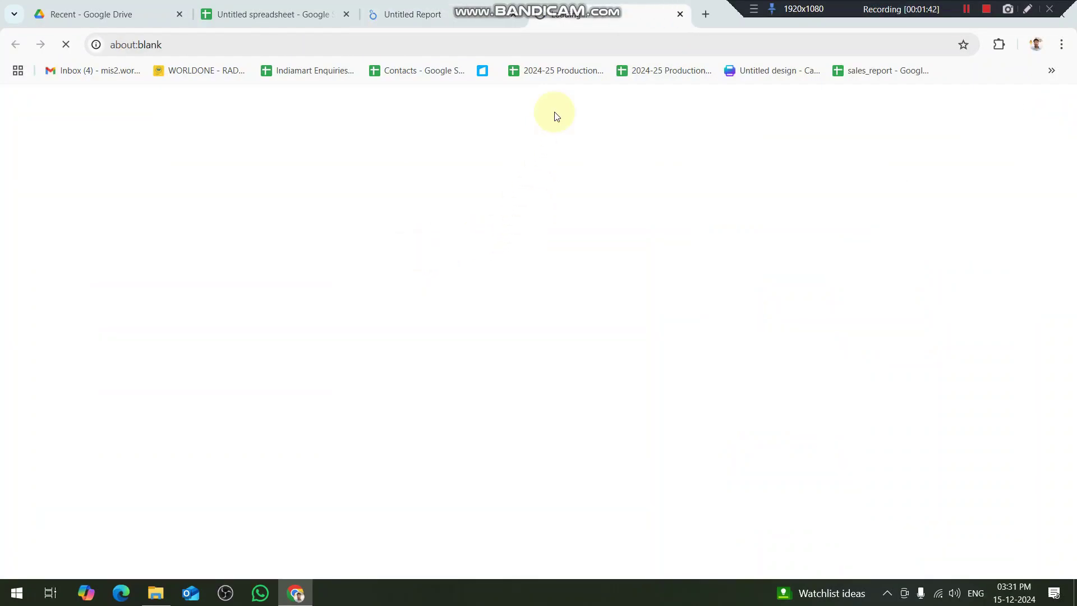
click(682, 15)
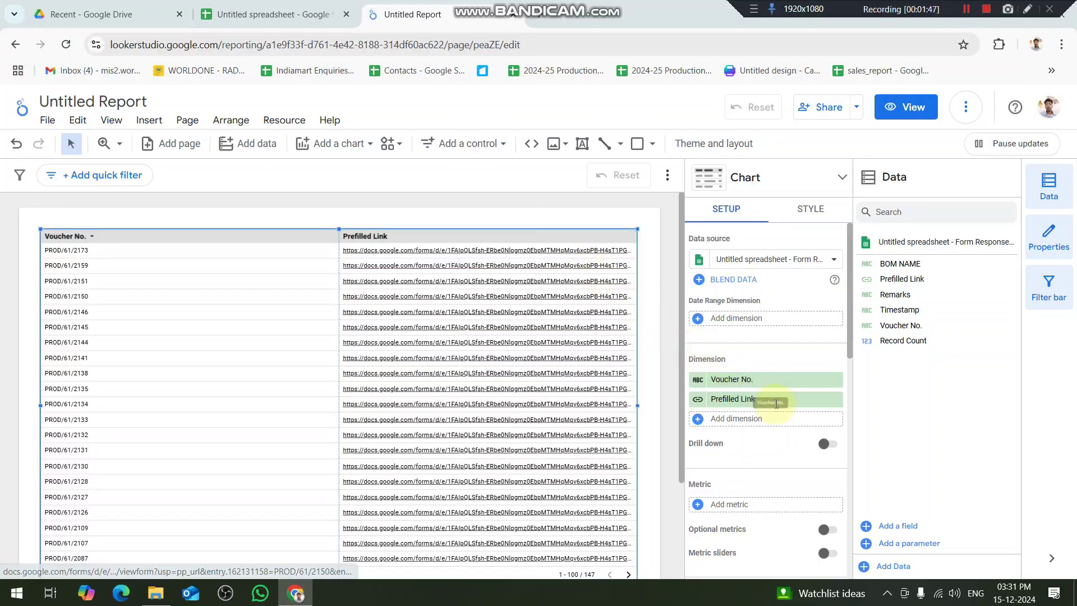
click(835, 399)
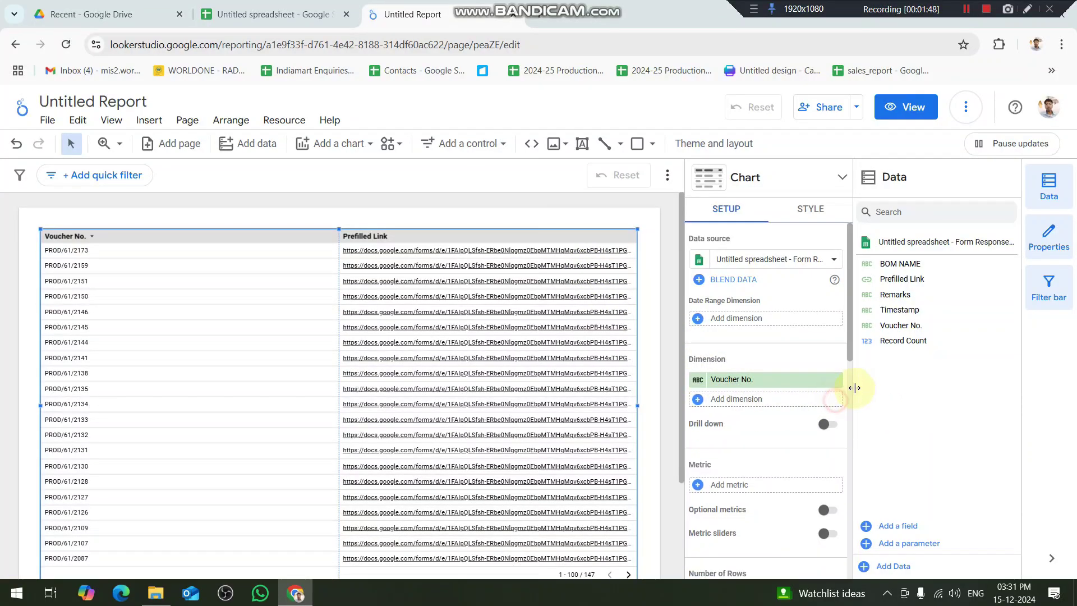
Add a calculated field to the data source and start its formula with the HYPERLINK function
click(901, 527)
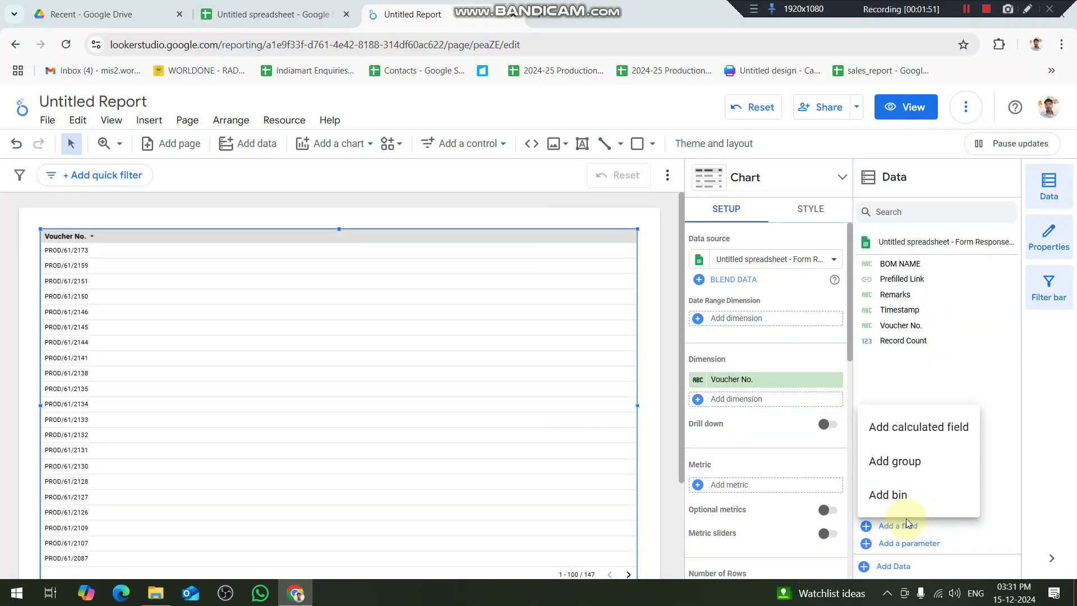
click(910, 438)
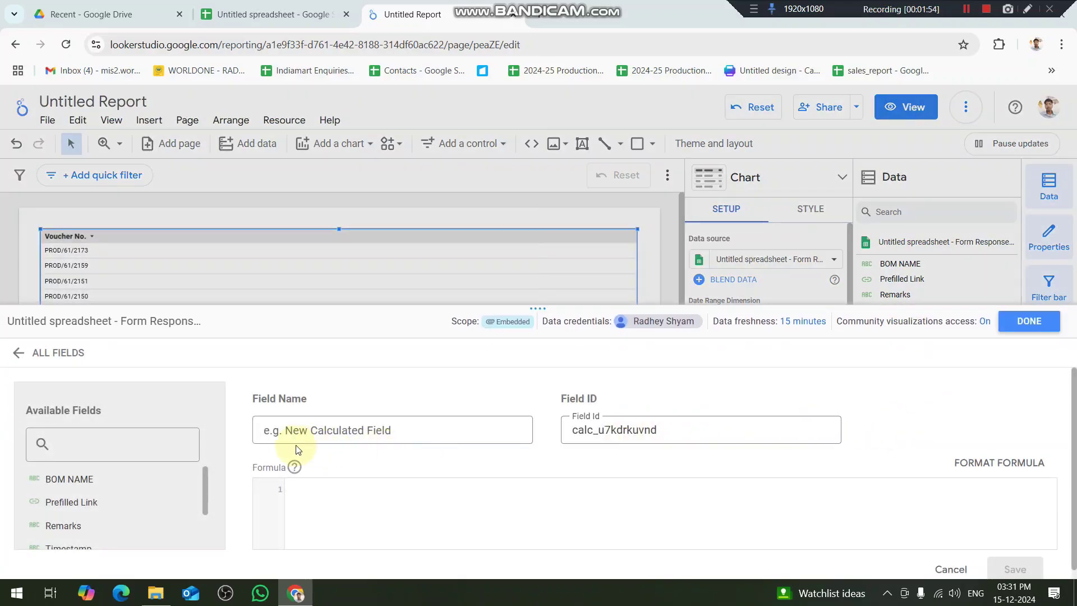
scroll(52, 514, down, 3)
click(379, 496)
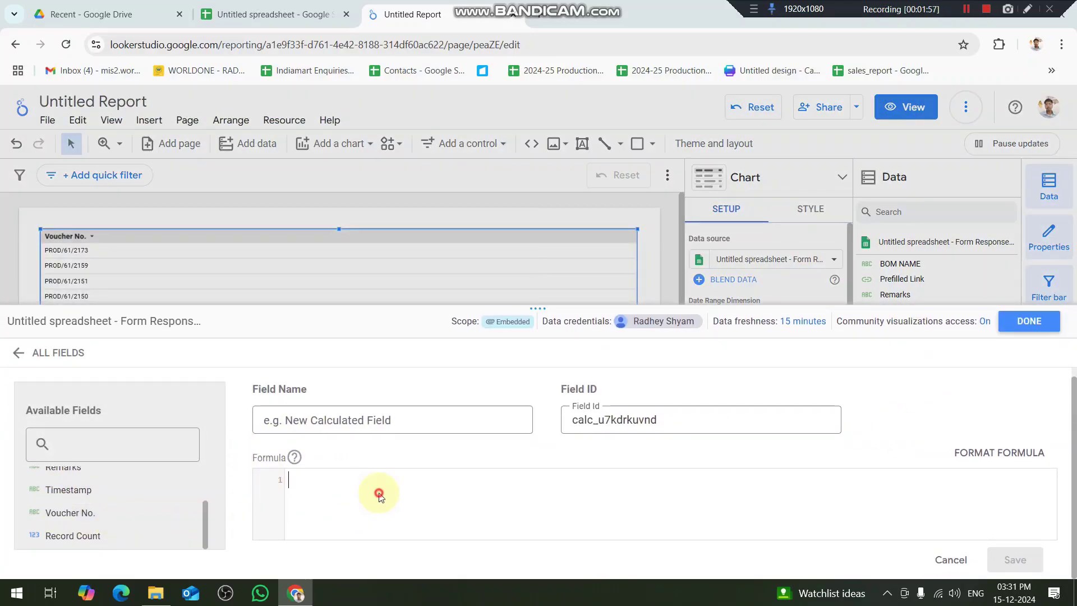
text(hye)
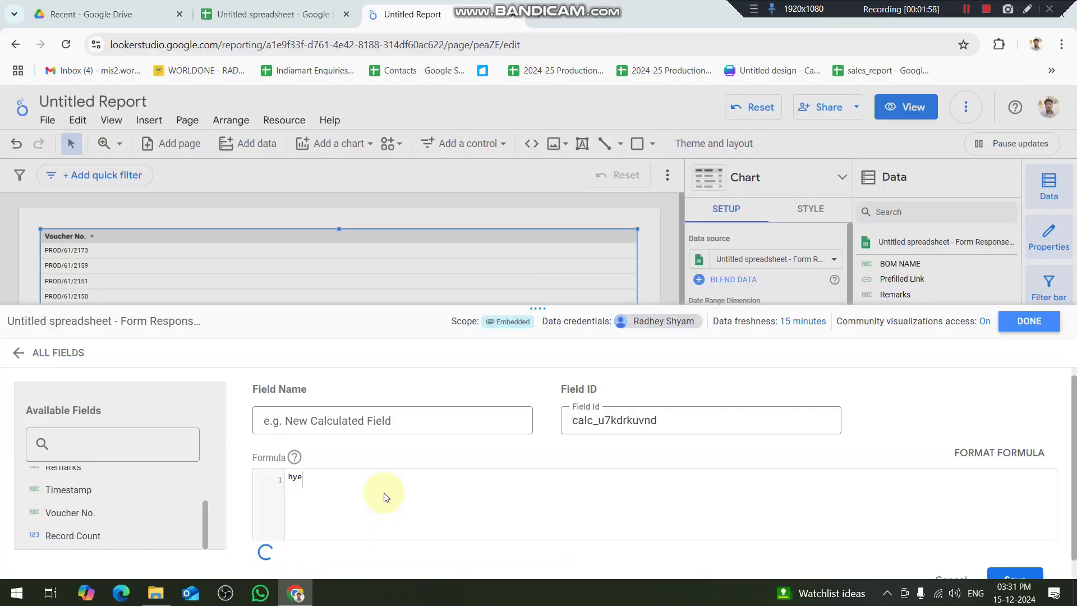
key(BackSpace)
key(Return)
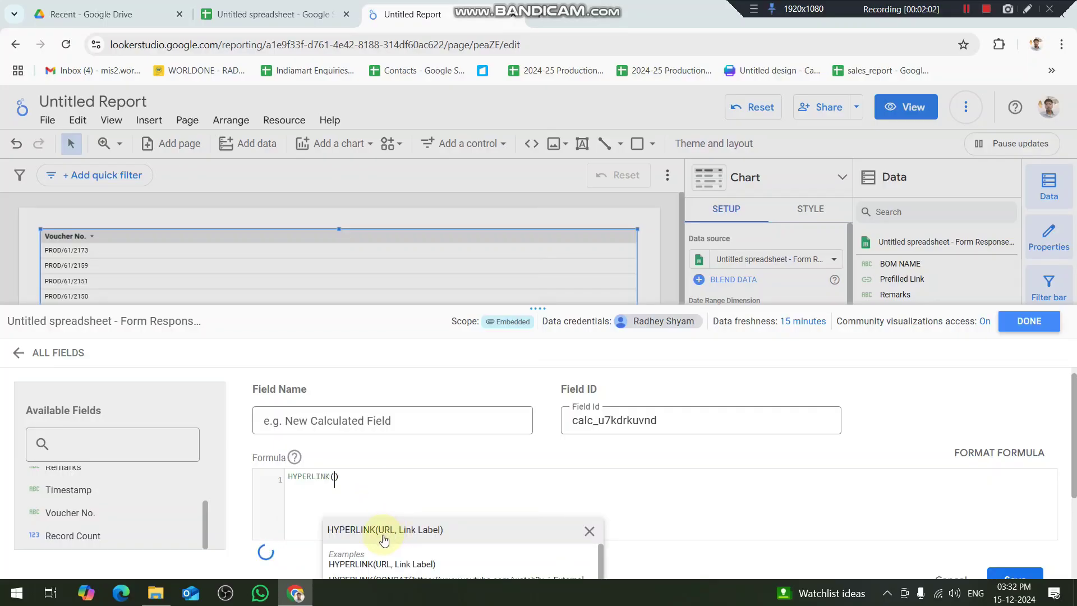
Set the Prefilled Link field as the URL argument of the HYPERLINK formula
scroll(116, 488, up, 2)
text(p)
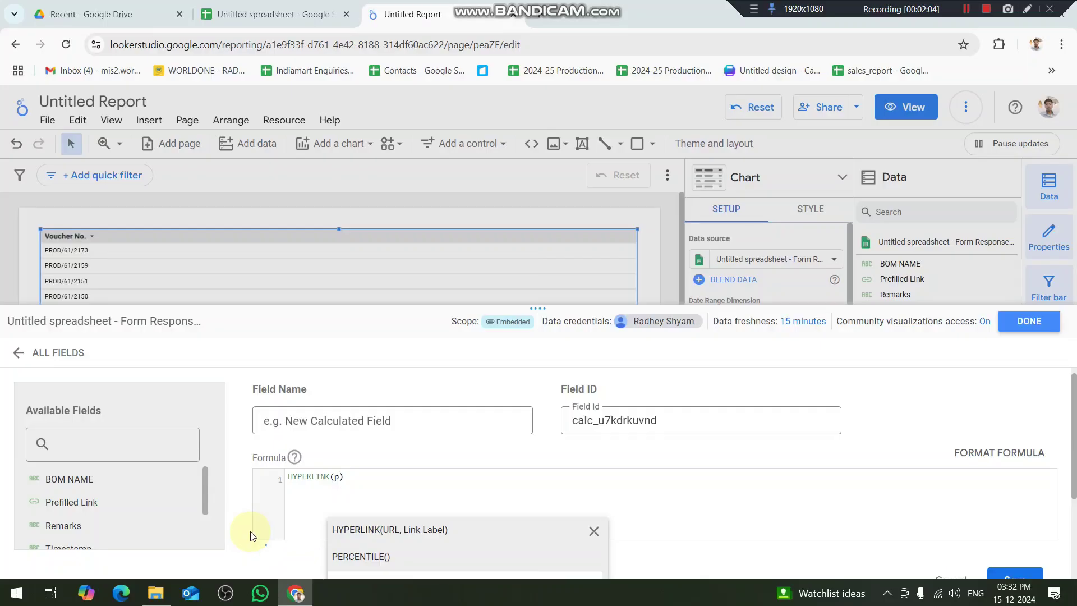
text(r)
key(Return)
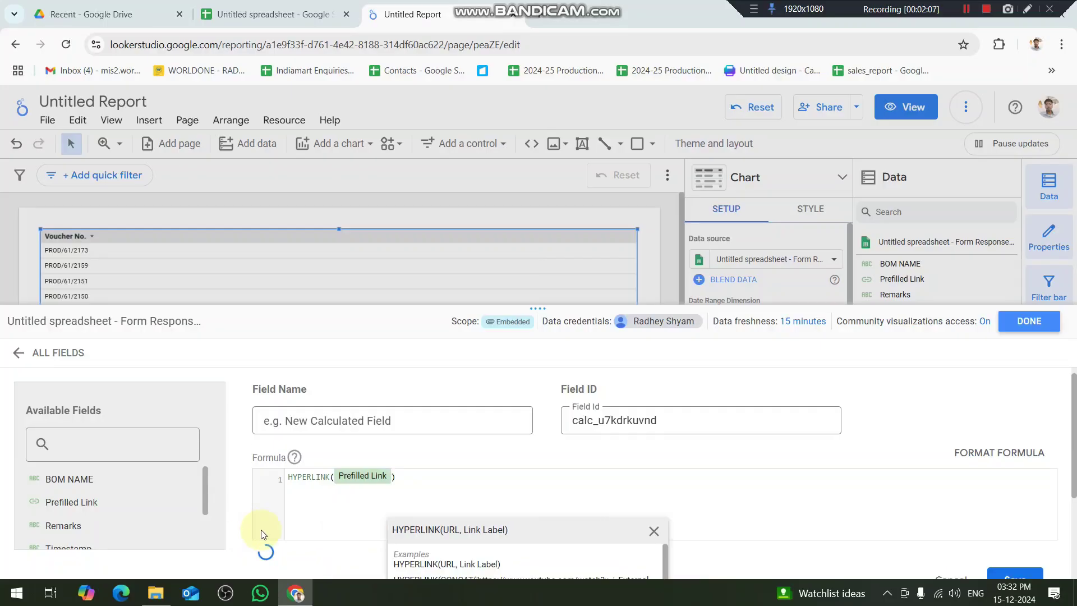
text(,)
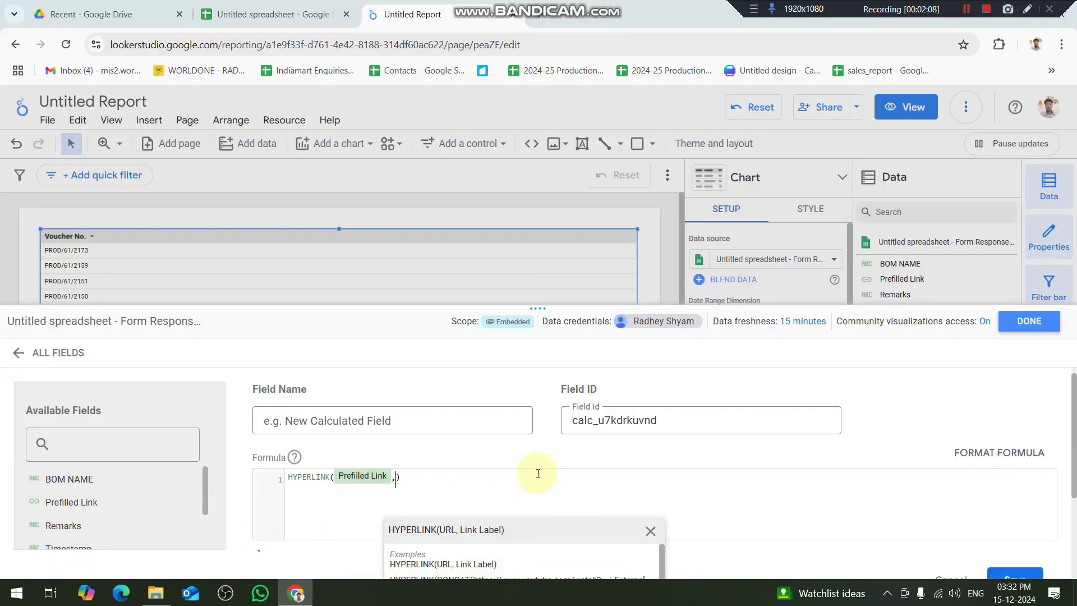
Try DONE as the link label argument of the HYPERLINK formula
text(DONE)
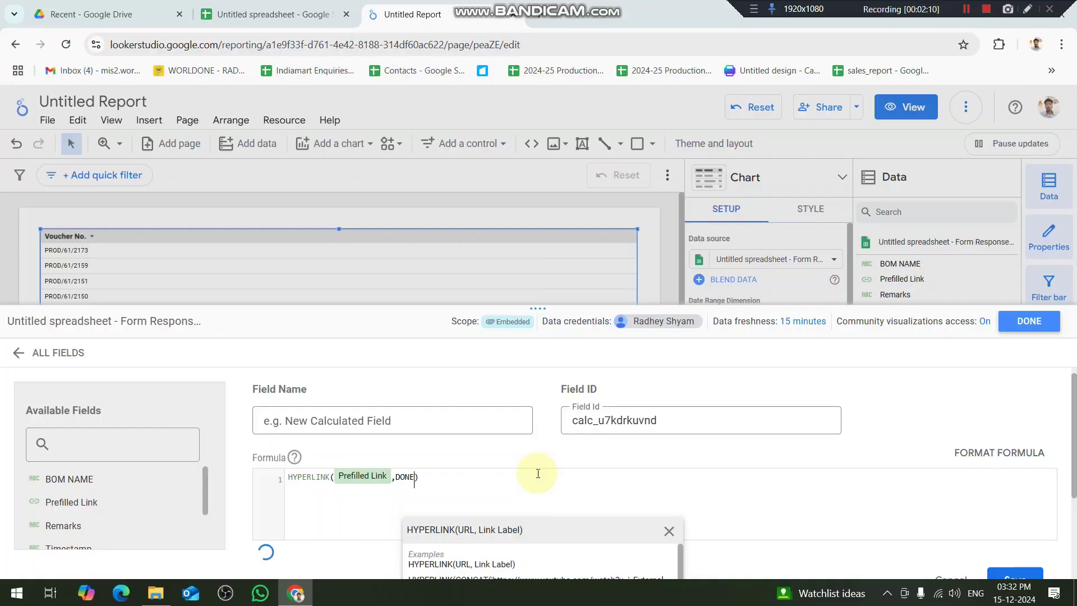
click(1013, 575)
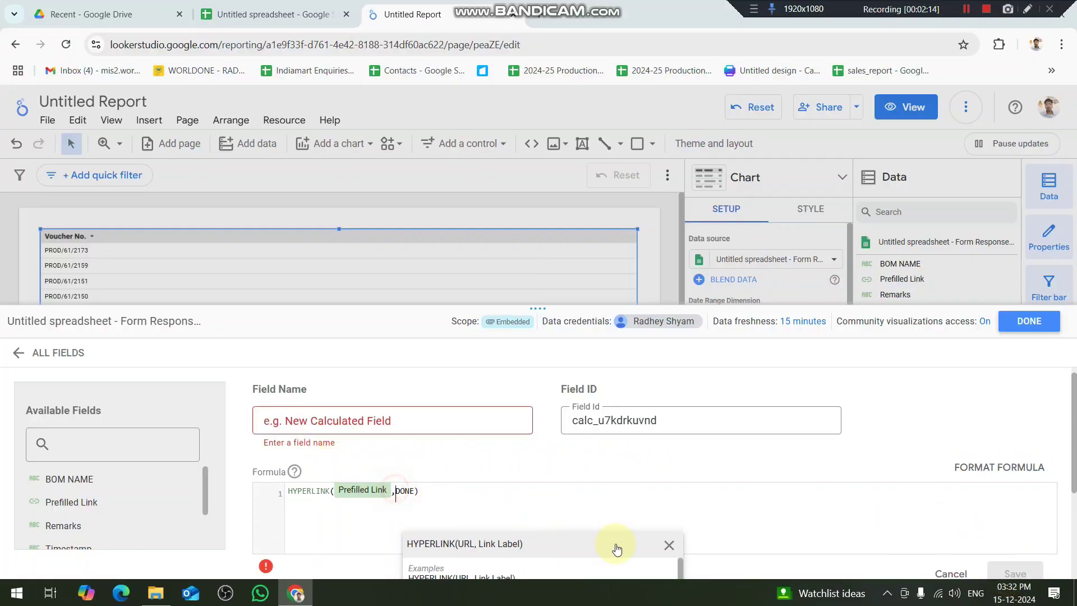
text(")
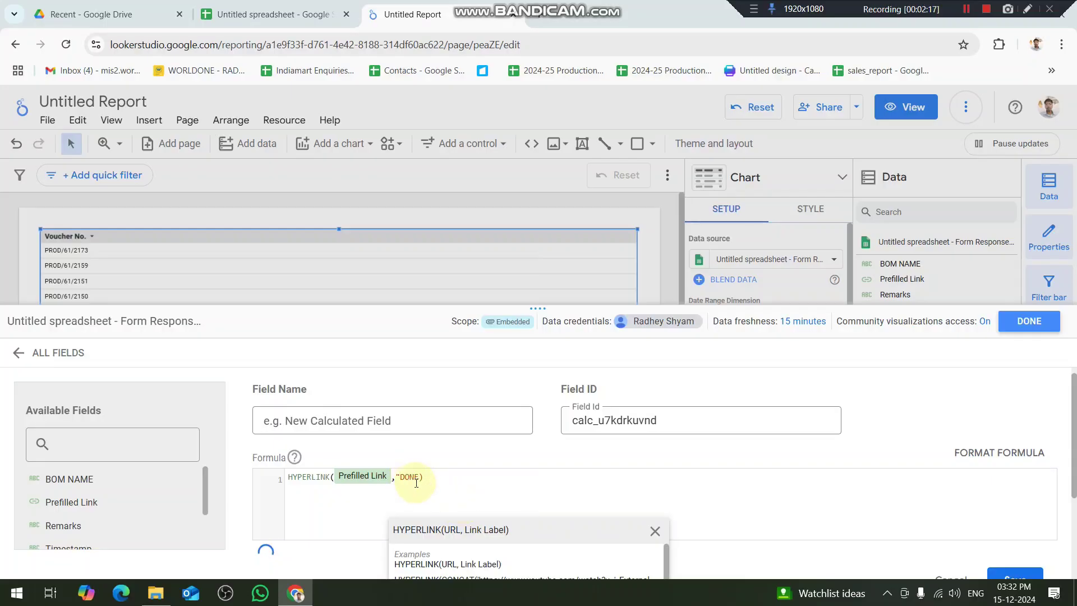
key(BackSpace)
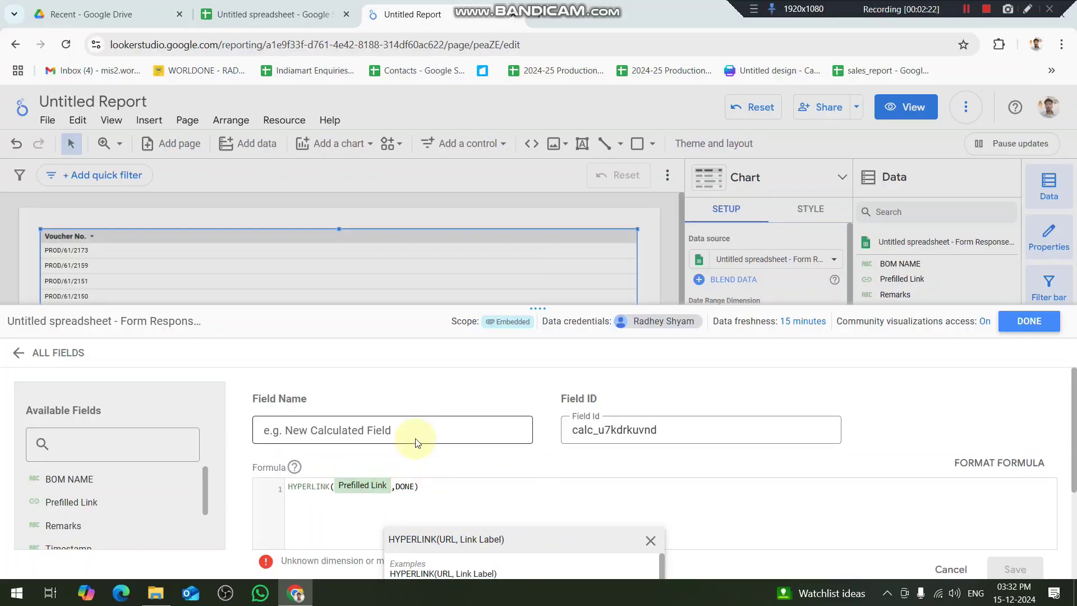
Name the calculated field link
click(416, 443)
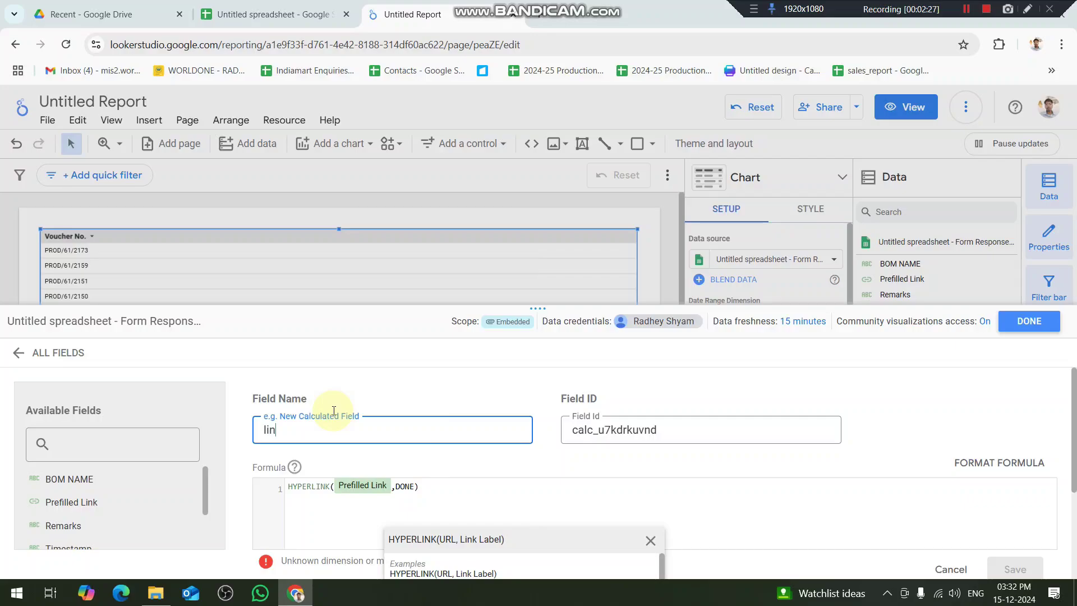
scroll(531, 384, down, 3)
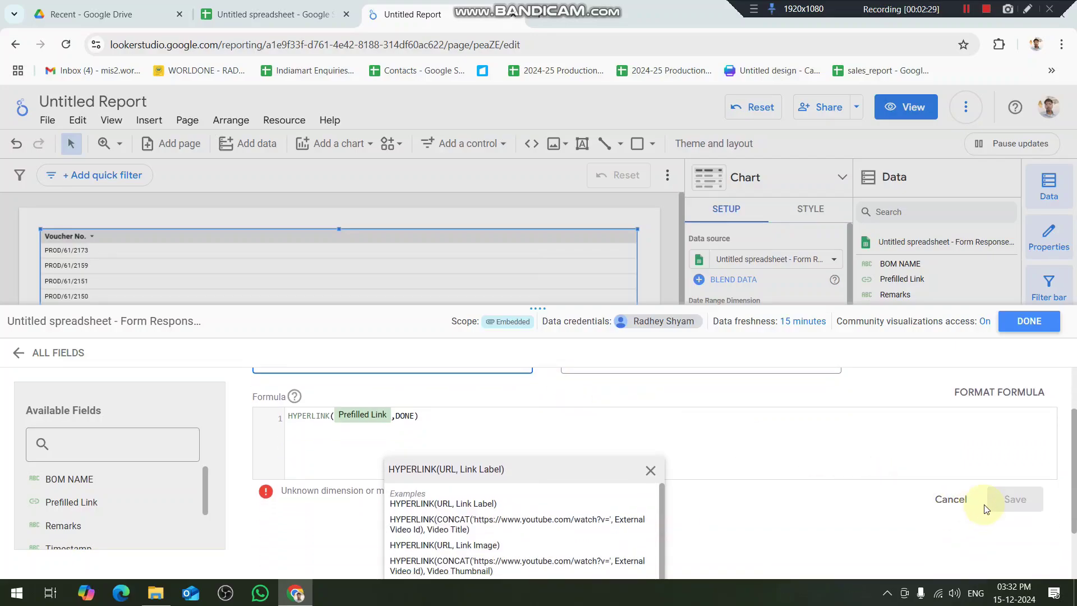
click(901, 447)
click(571, 481)
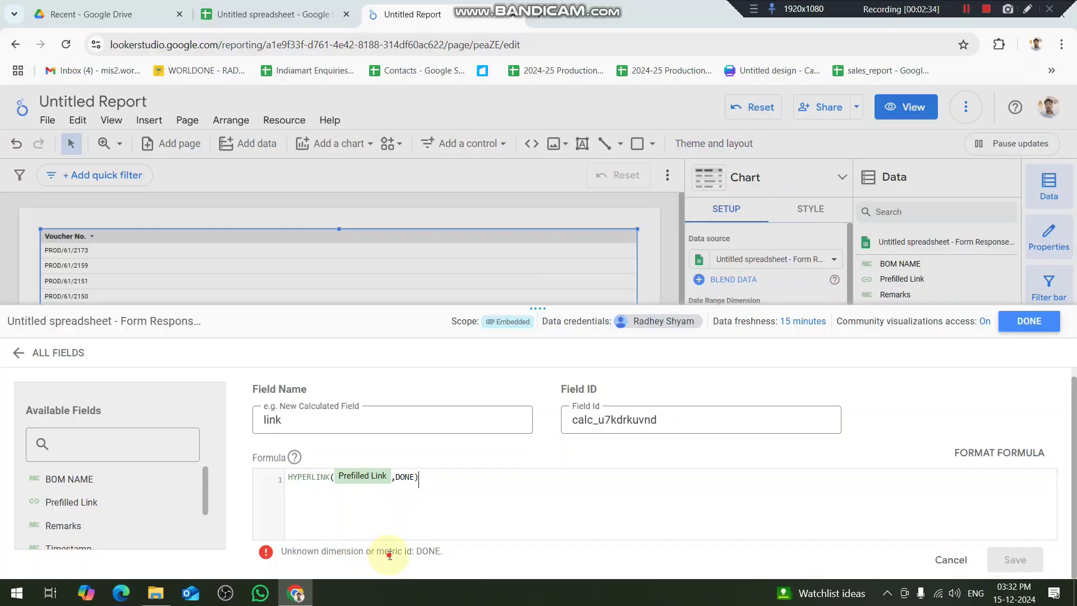
Replace the DONE label in the HYPERLINK formula with Click Here
click(405, 478)
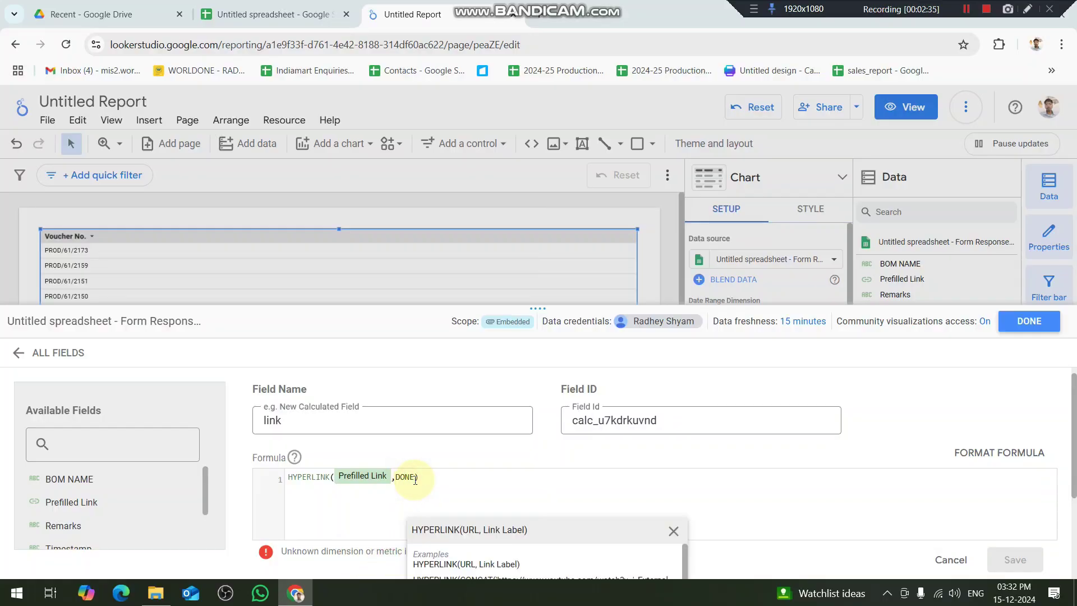
key(BackSpace)
key(BackSpace)
key(BackSpace)
key(BackSpace)
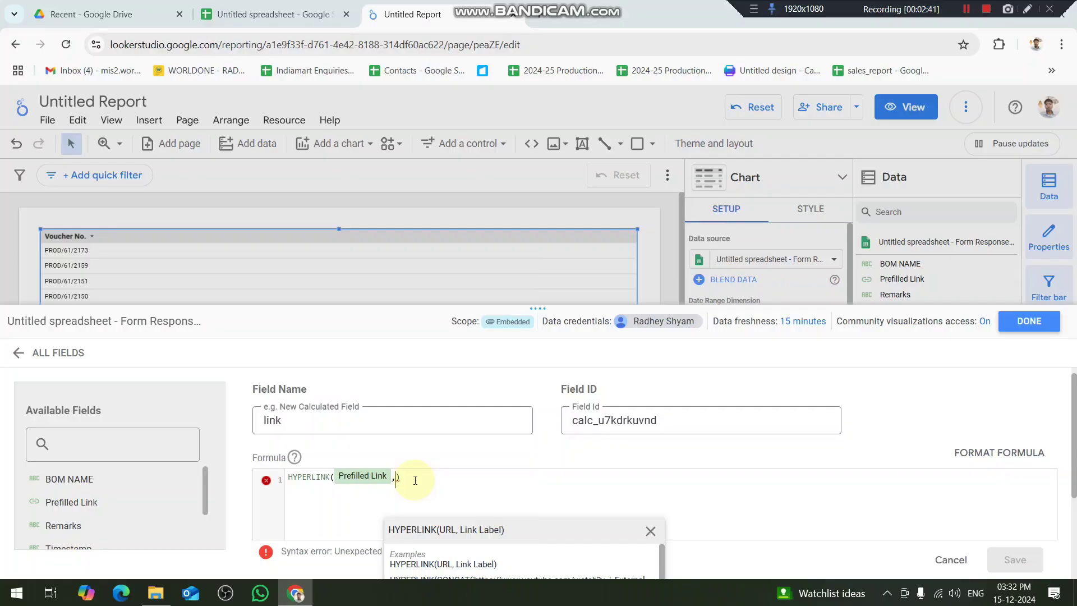
text(Click )
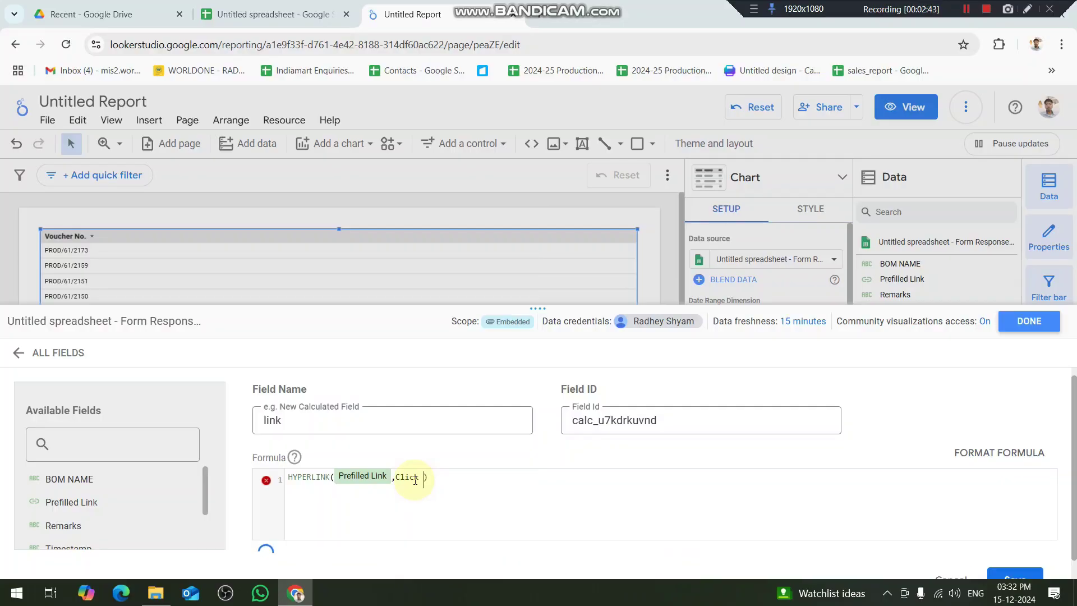
text(Here)
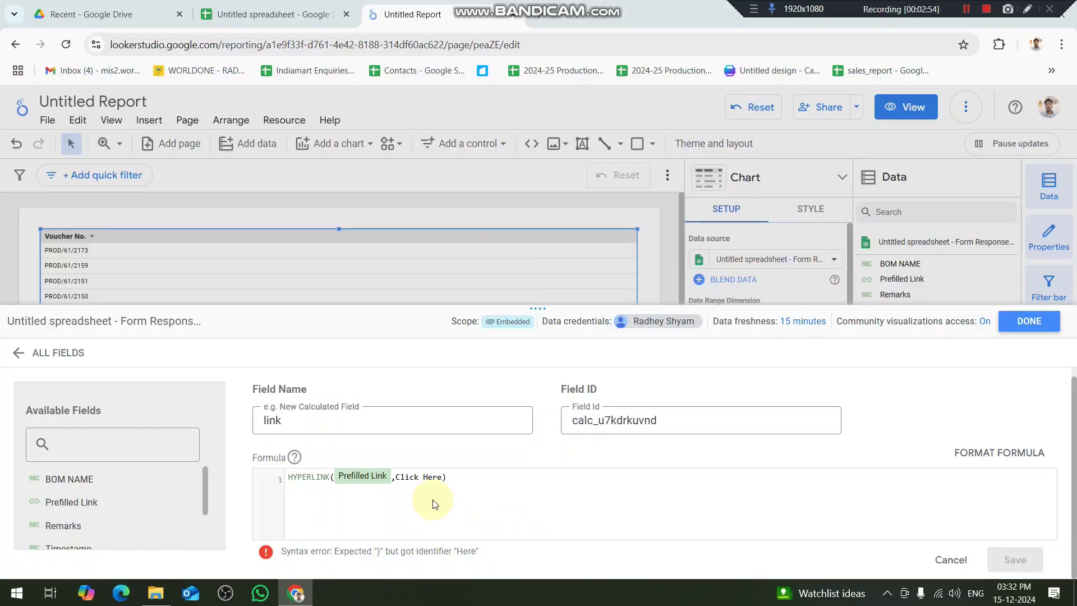
Remove the space from the label and wrap it in double quotes so the formula reads HYPERLINK(Prefilled Link,"ClickHere")
click(424, 478)
key(BackSpace)
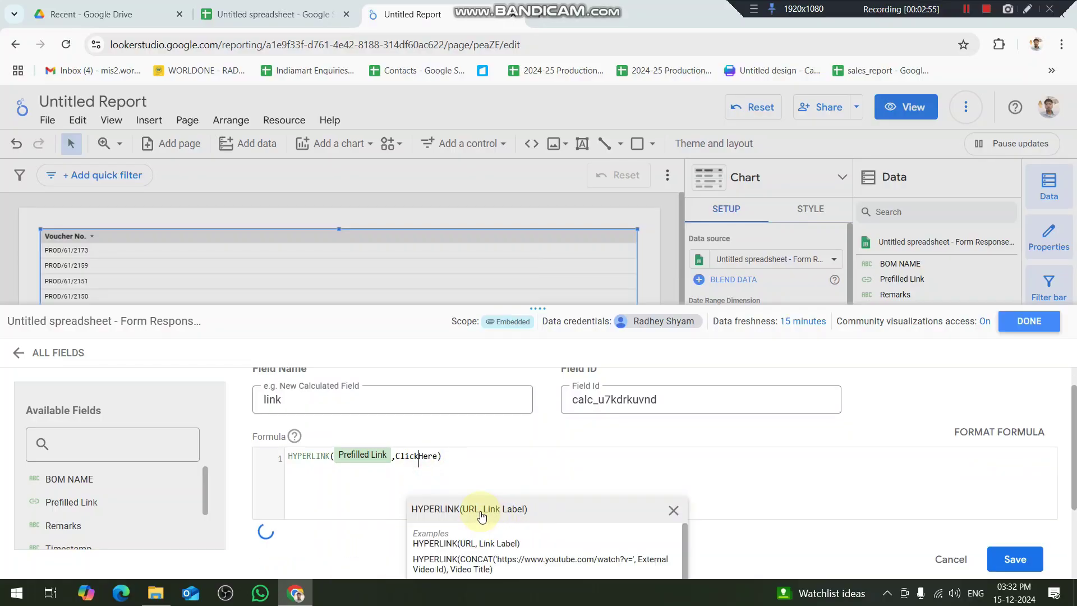
click(439, 457)
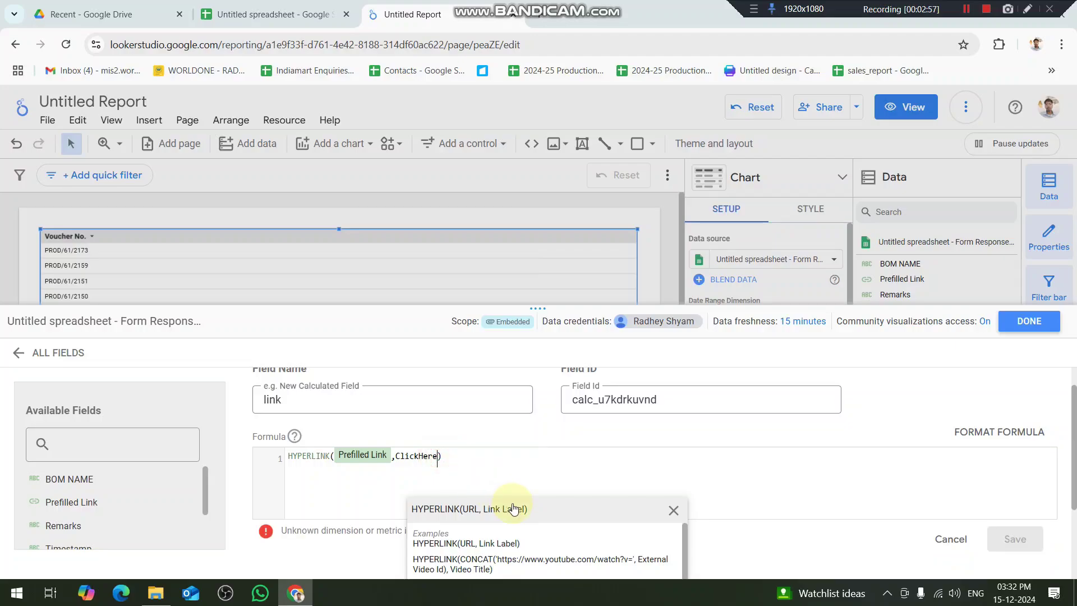
text(")
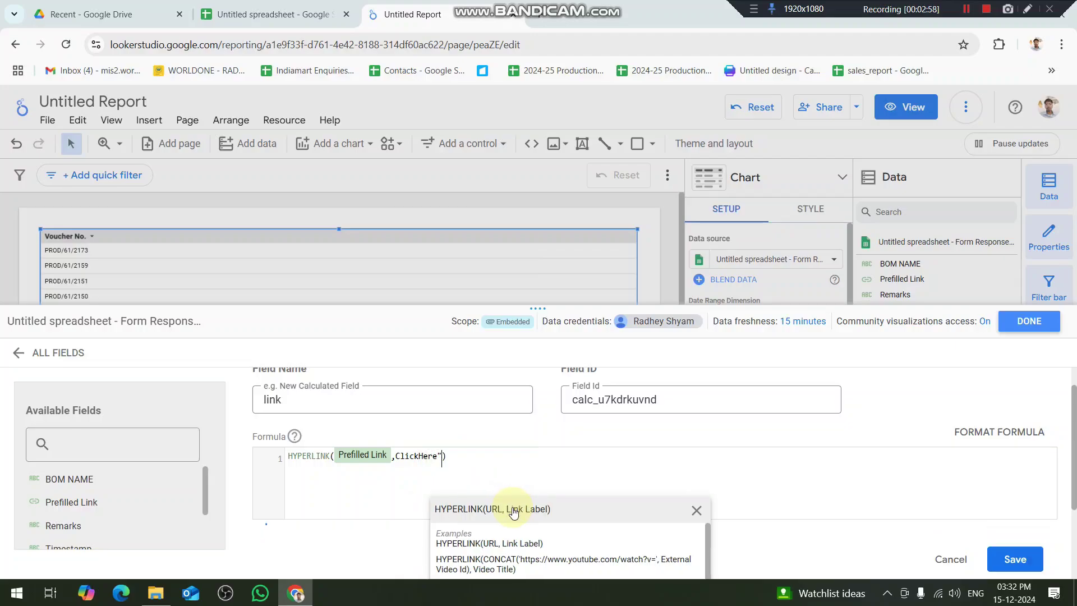
click(396, 455)
text(")
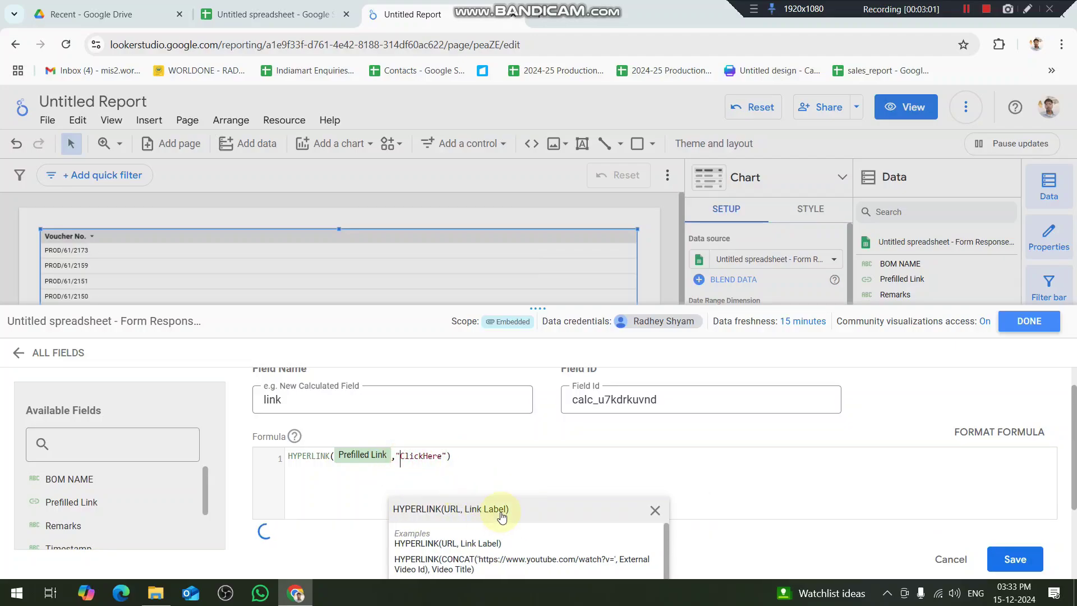
click(524, 452)
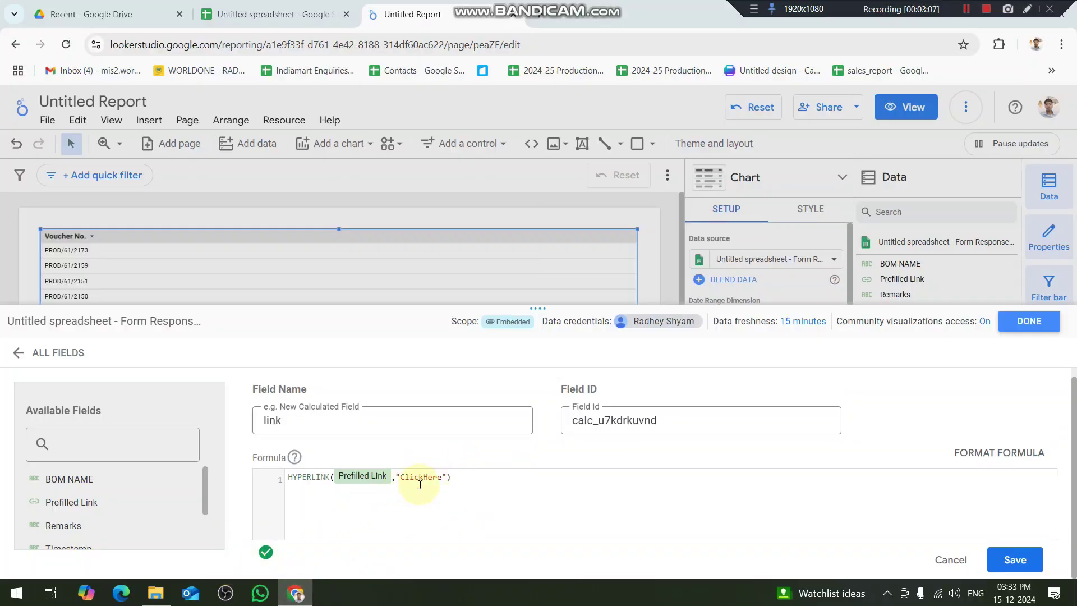
Save the calculated field and add link to the table as a dimension after Voucher No
click(1033, 559)
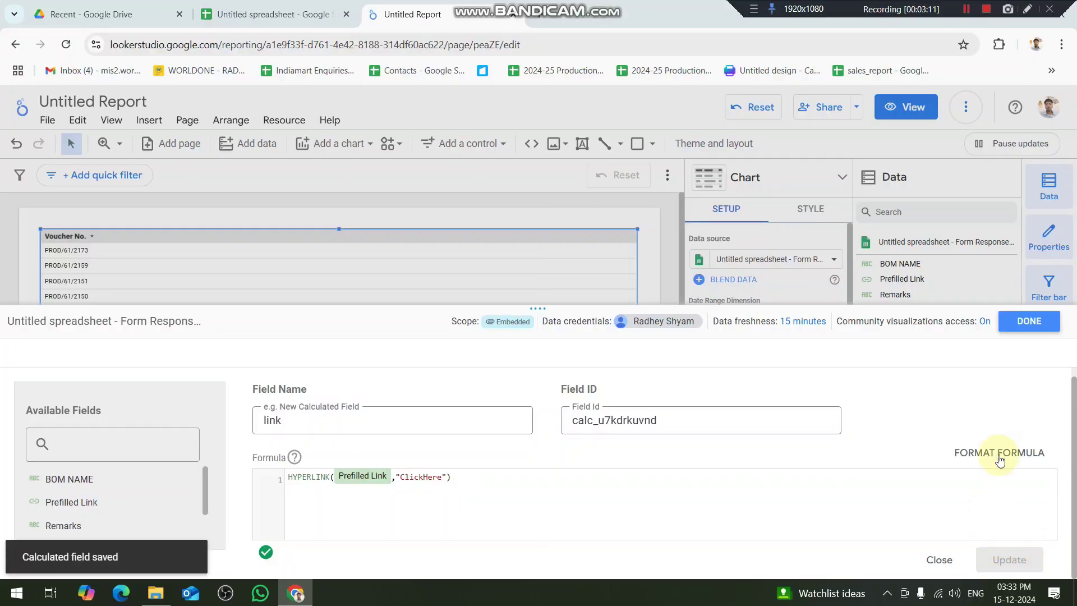
click(1029, 321)
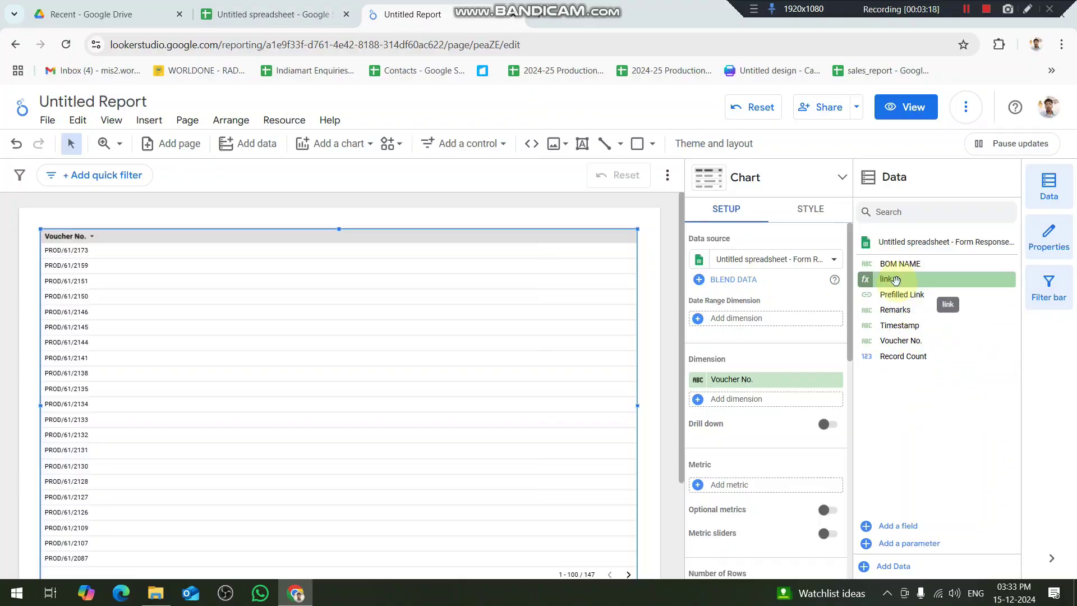
drag(897, 279, 741, 399)
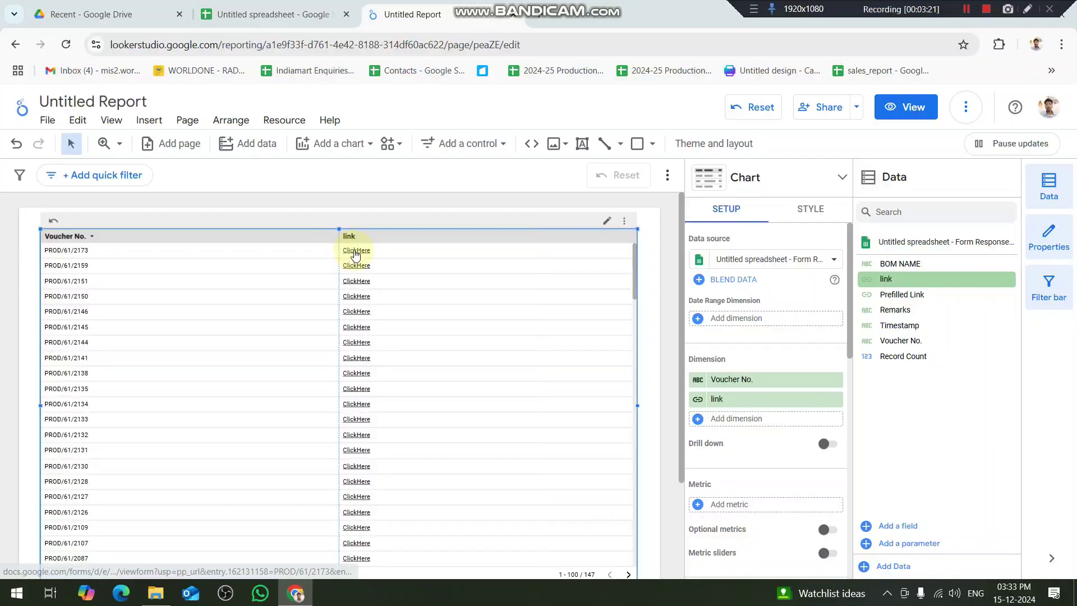
Test the ClickHere link in the table's first row, close the opened form, and switch the report to view mode
click(354, 250)
click(678, 14)
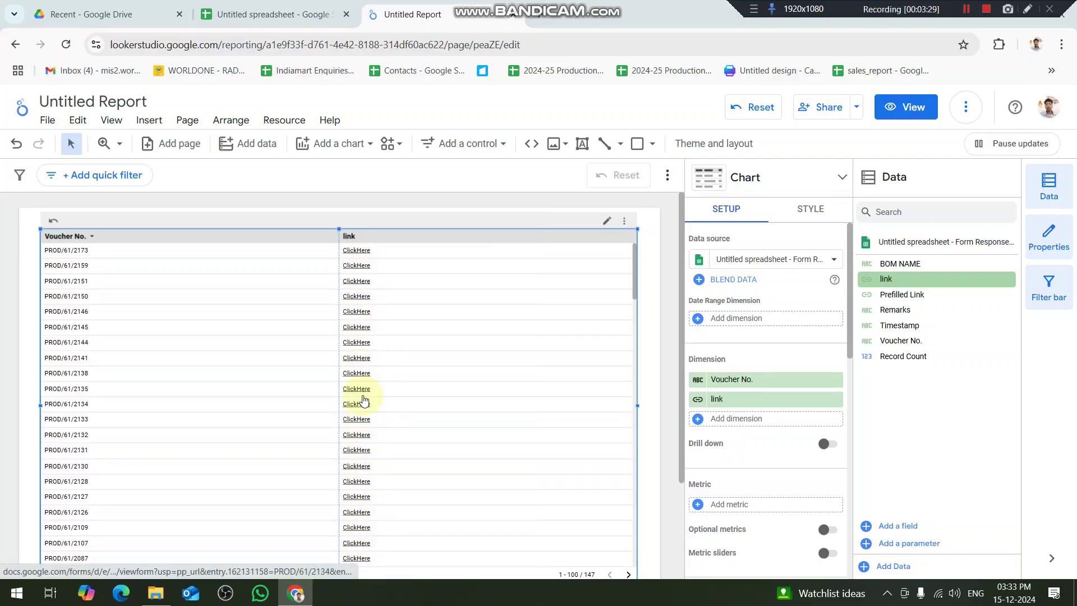
click(913, 109)
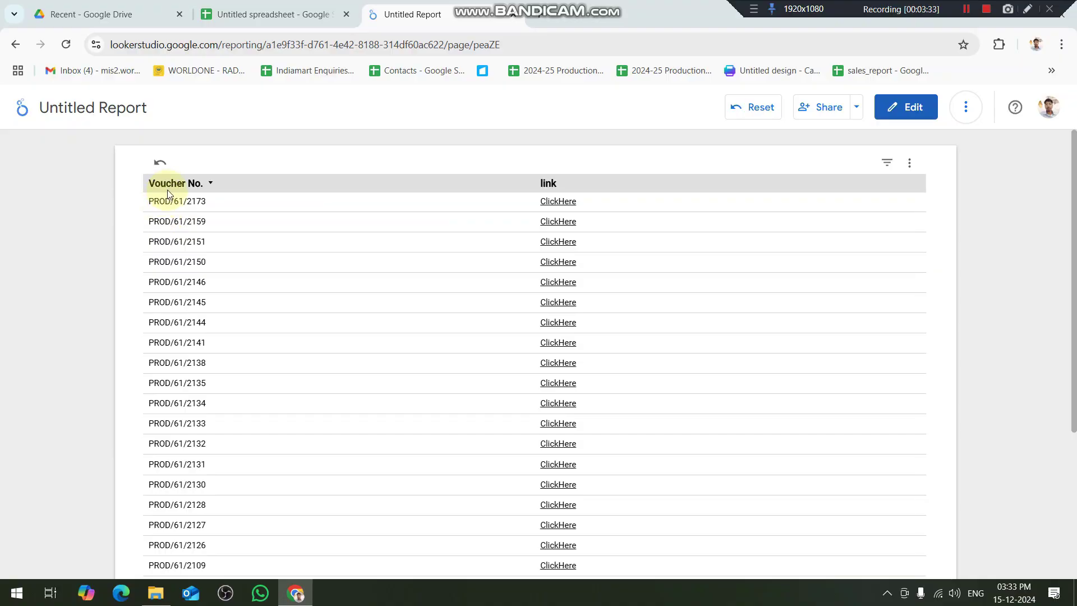
Open the first row's prefilled form from the report, enter dghfgdf as the Remarks answer, and return to the report without submitting
click(567, 206)
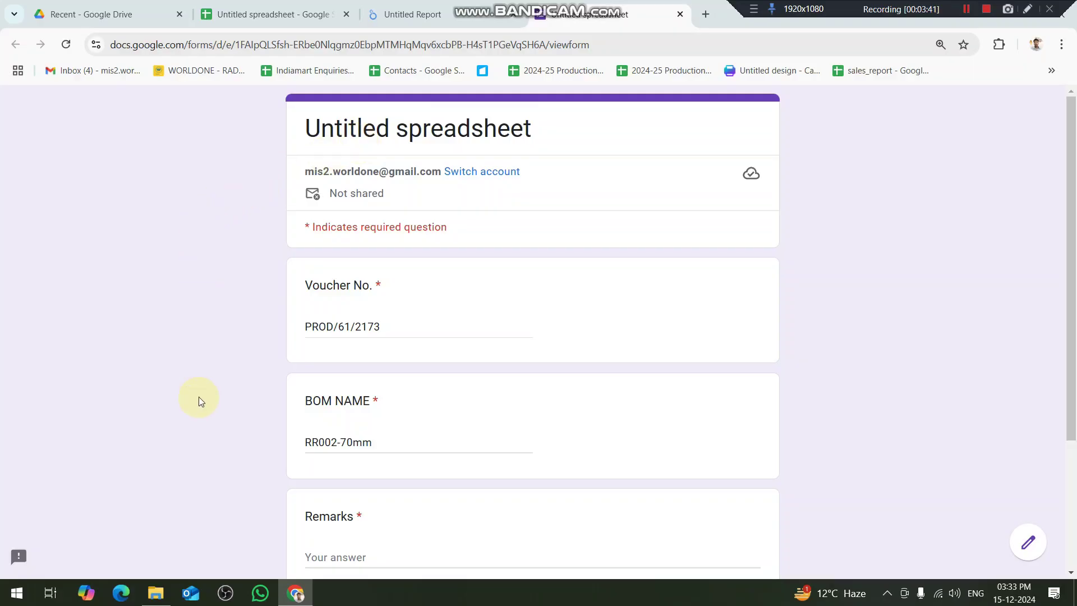
scroll(181, 332, down, 3)
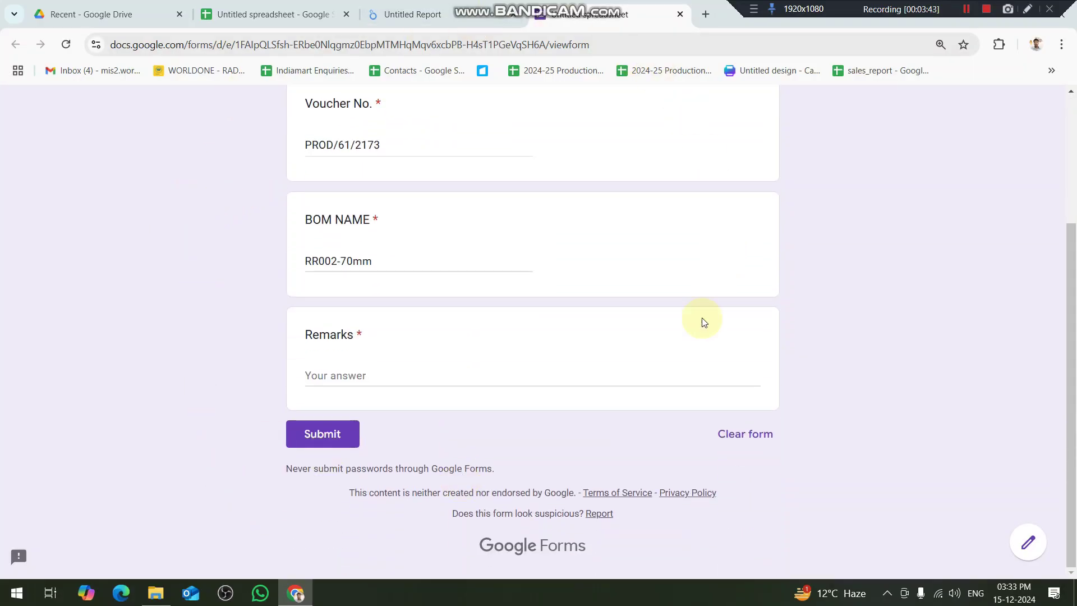
click(362, 372)
text(dghf)
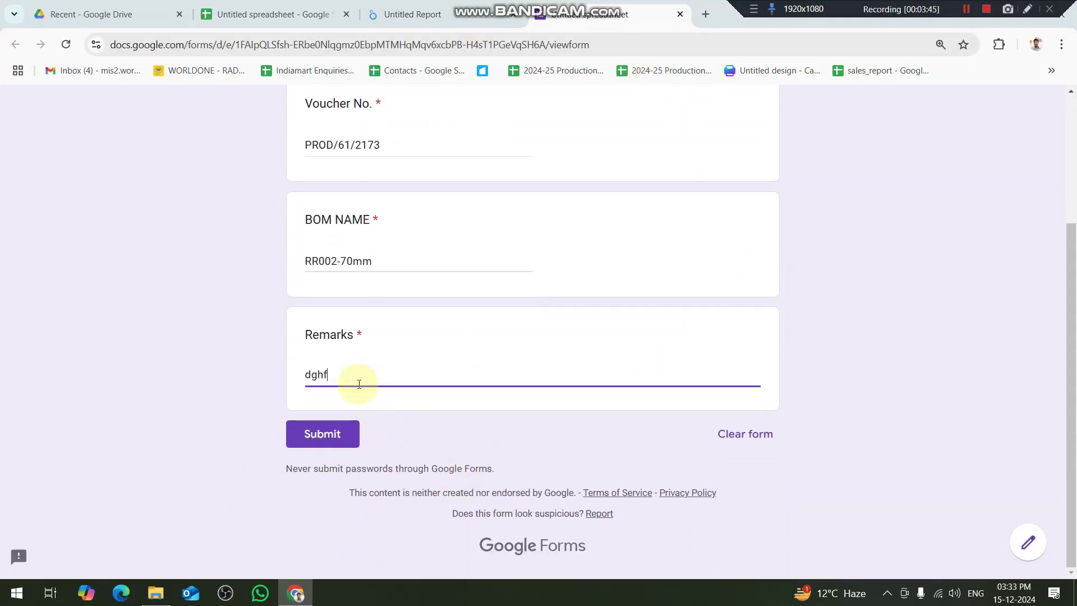
text(gdf)
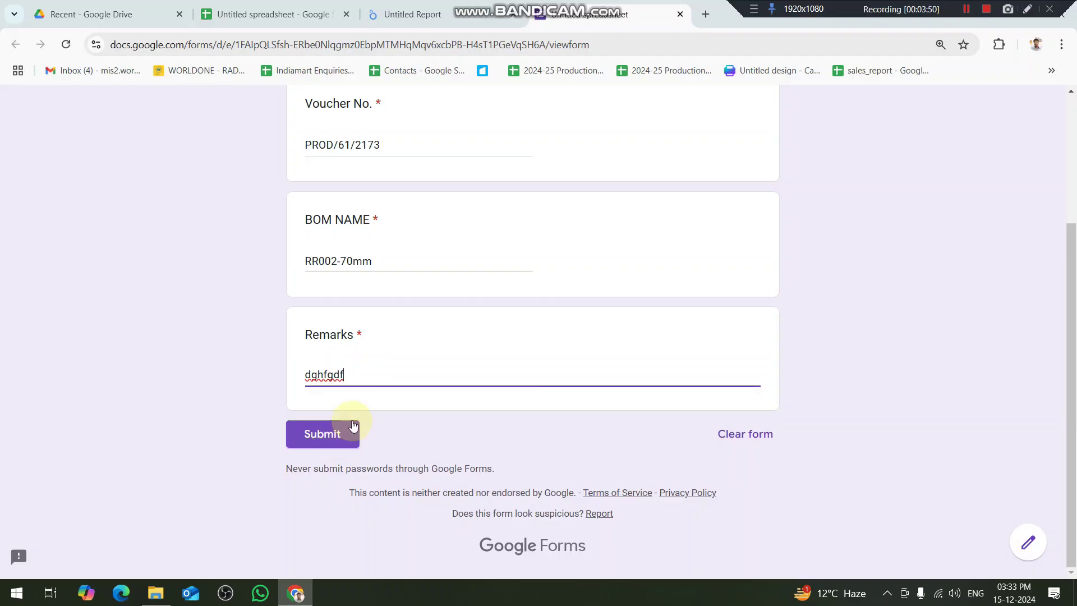
click(422, 4)
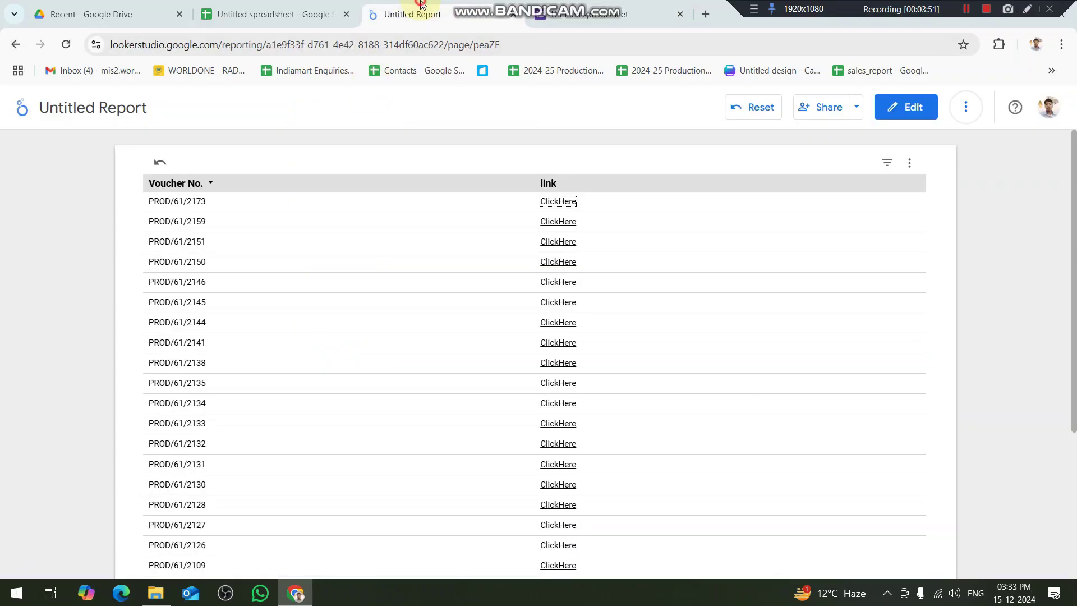